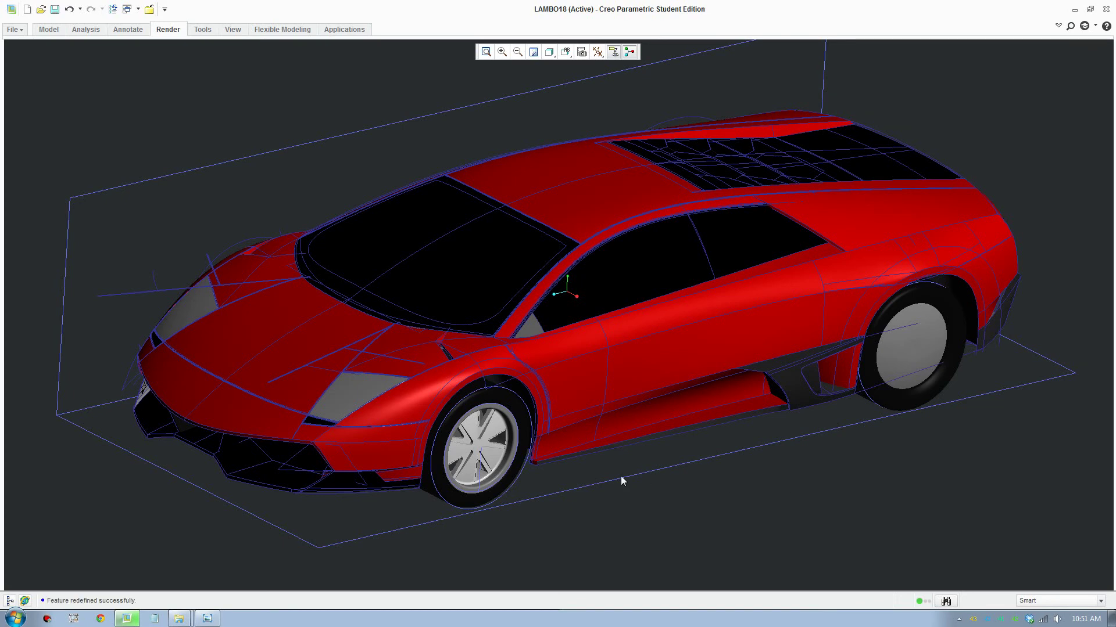
# Step: Examine the car model's hood, headlights, front wheel and side from several angles and distances
pyautogui.moveTo(587, 475); pyautogui.dragTo(624, 460, button='middle')
pyautogui.scroll(3, 405, 373)
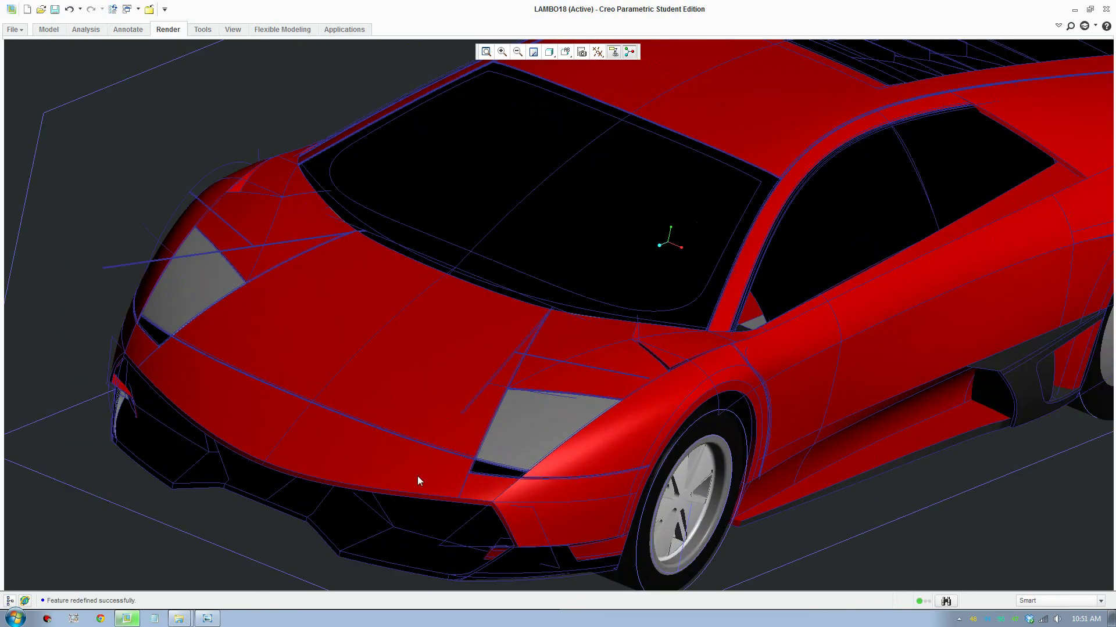
pyautogui.scroll(6, 522, 333)
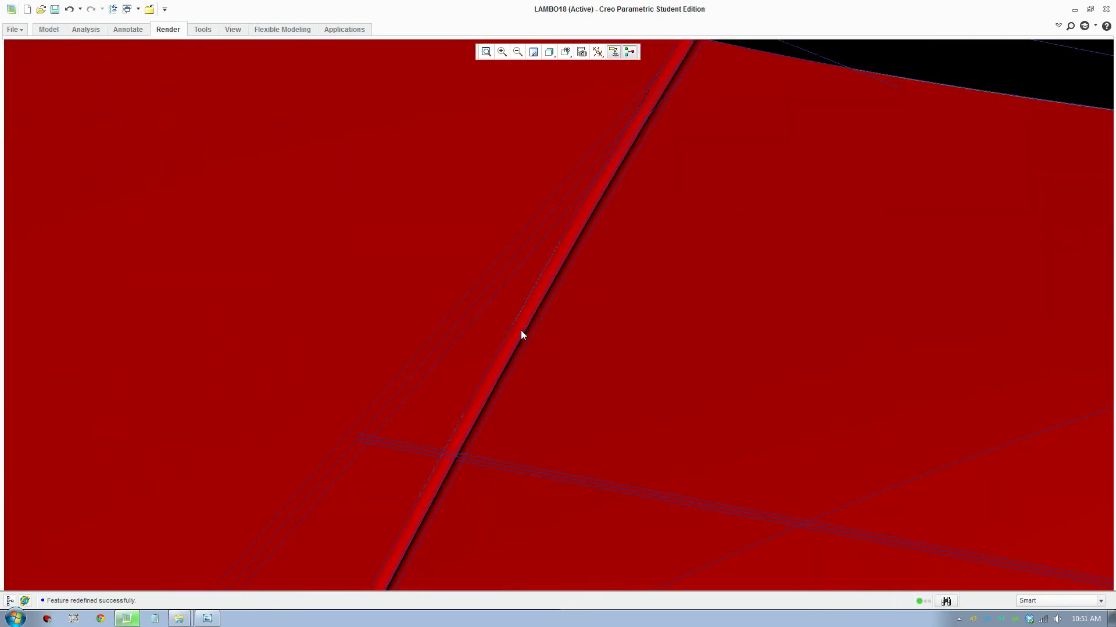
pyautogui.scroll(-6, 521, 331)
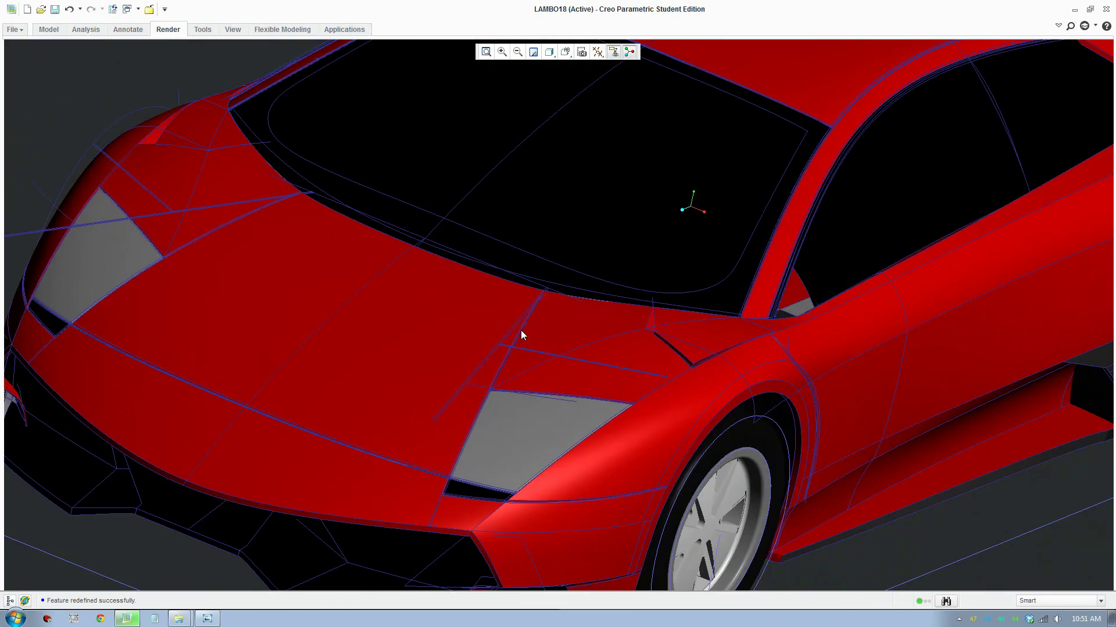
pyautogui.scroll(-5, 520, 330)
pyautogui.moveTo(551, 385)
pyautogui.mouseDown(button='middle')
pyautogui.moveTo(495, 395)
pyautogui.moveTo(516, 393)
pyautogui.mouseUp(button='middle')
pyautogui.scroll(3, 463, 329)
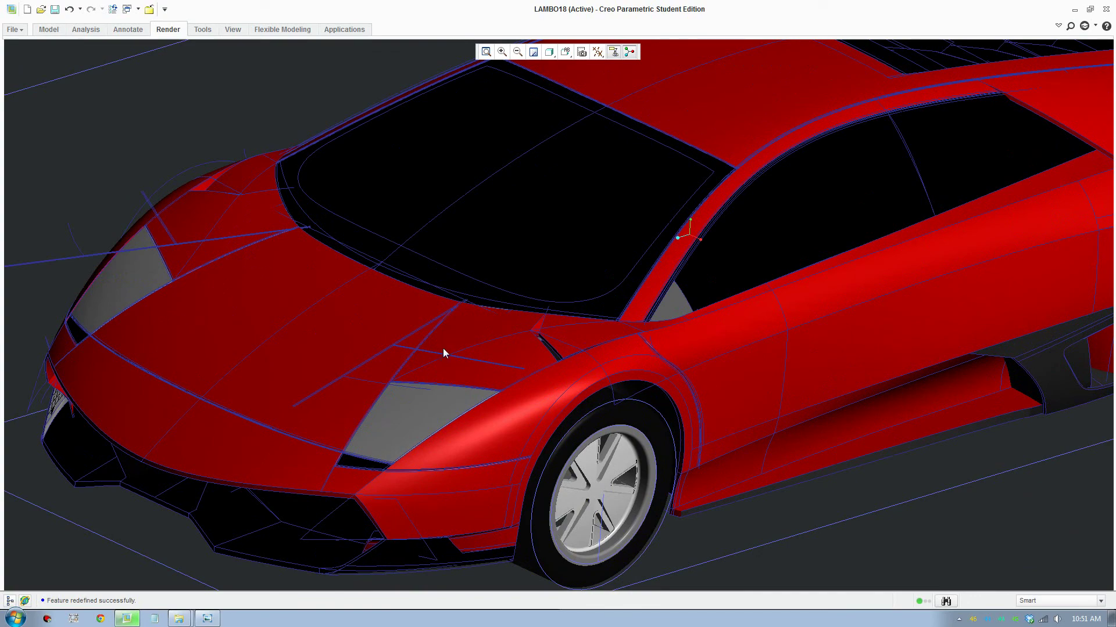
pyautogui.moveTo(498, 372)
pyautogui.mouseDown(button='middle')
pyautogui.moveTo(529, 354)
pyautogui.moveTo(578, 355)
pyautogui.moveTo(501, 348)
pyautogui.mouseUp(button='middle')
pyautogui.scroll(-5, 500, 349)
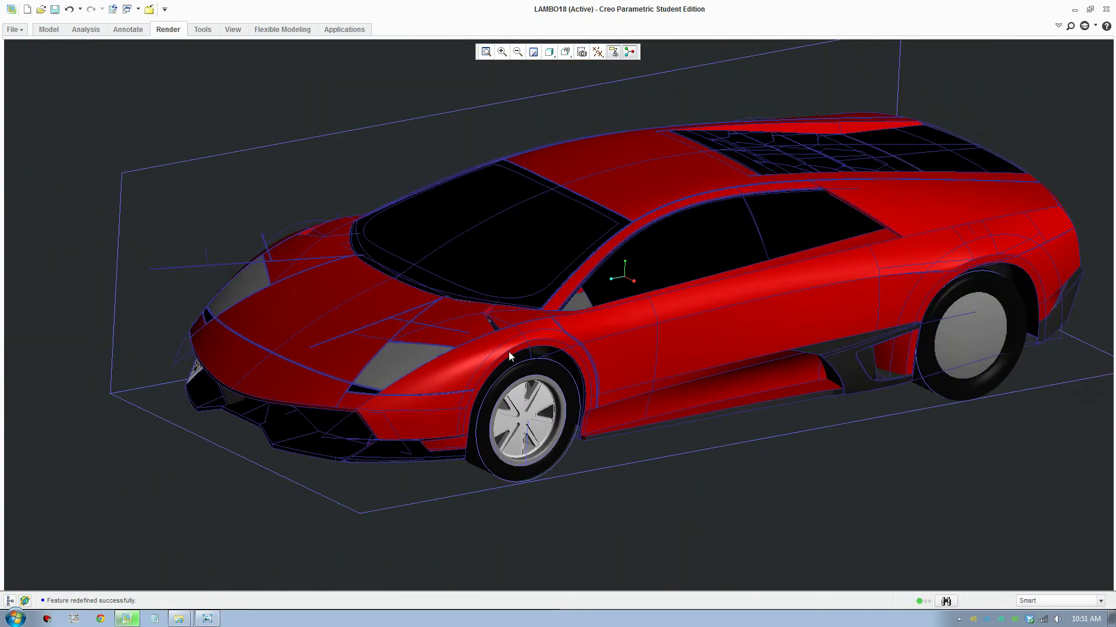
pyautogui.scroll(2, 509, 356)
pyautogui.scroll(-2, 505, 358)
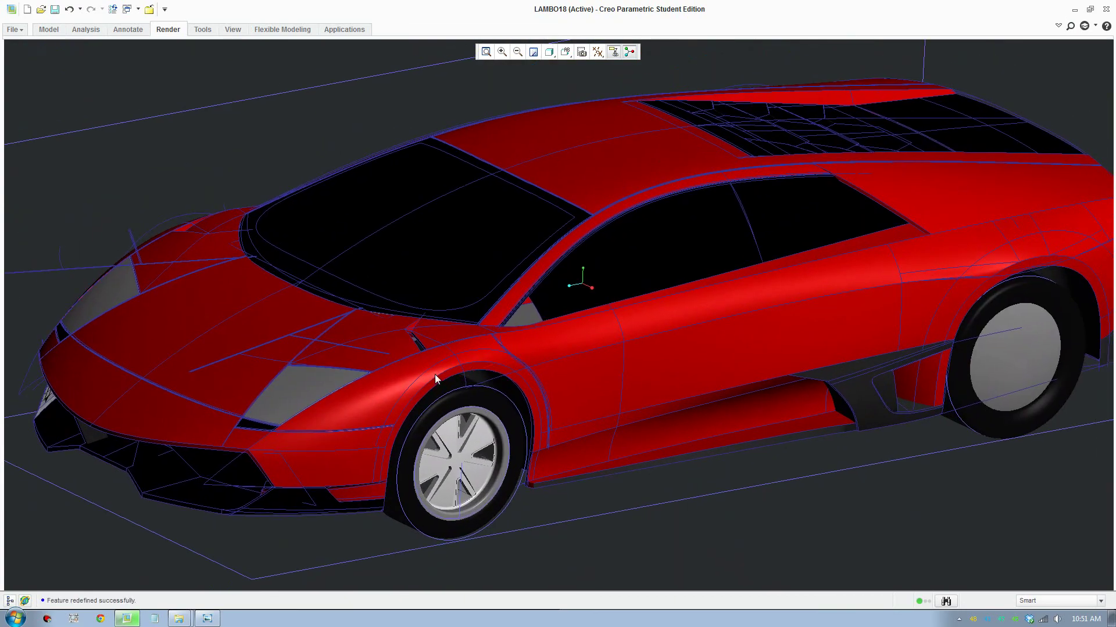
pyautogui.moveTo(438, 375)
pyautogui.mouseDown(button='middle')
pyautogui.moveTo(490, 364)
pyautogui.moveTo(452, 372)
pyautogui.mouseUp(button='middle')
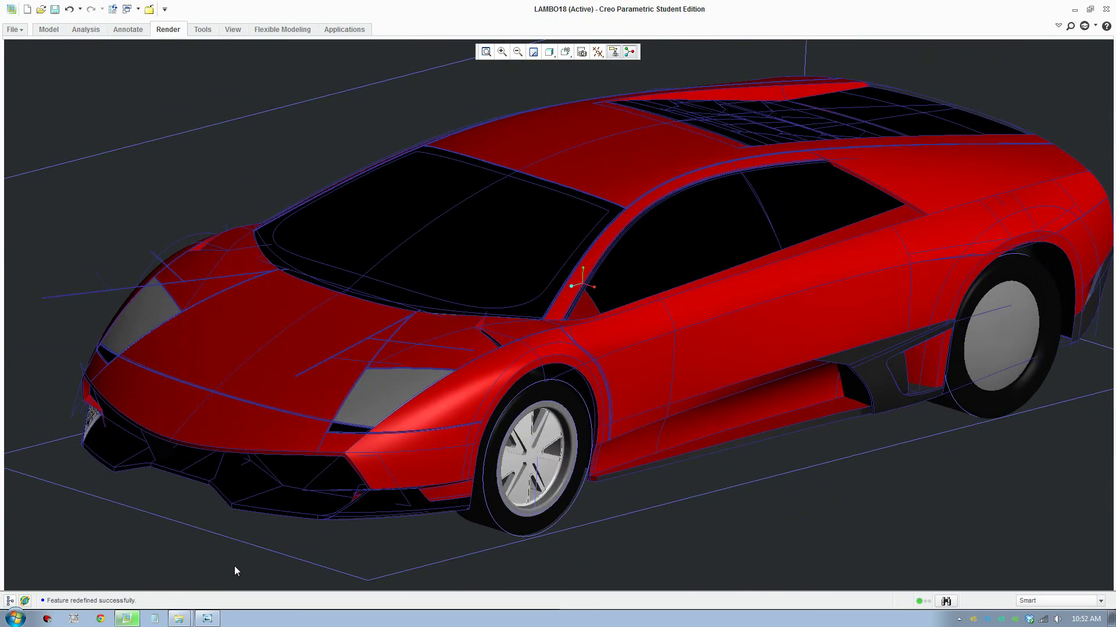
# Step: Switch to Windows Photo Viewer to view the rendered car image, and return to Creo Parametric
pyautogui.click(207, 619)
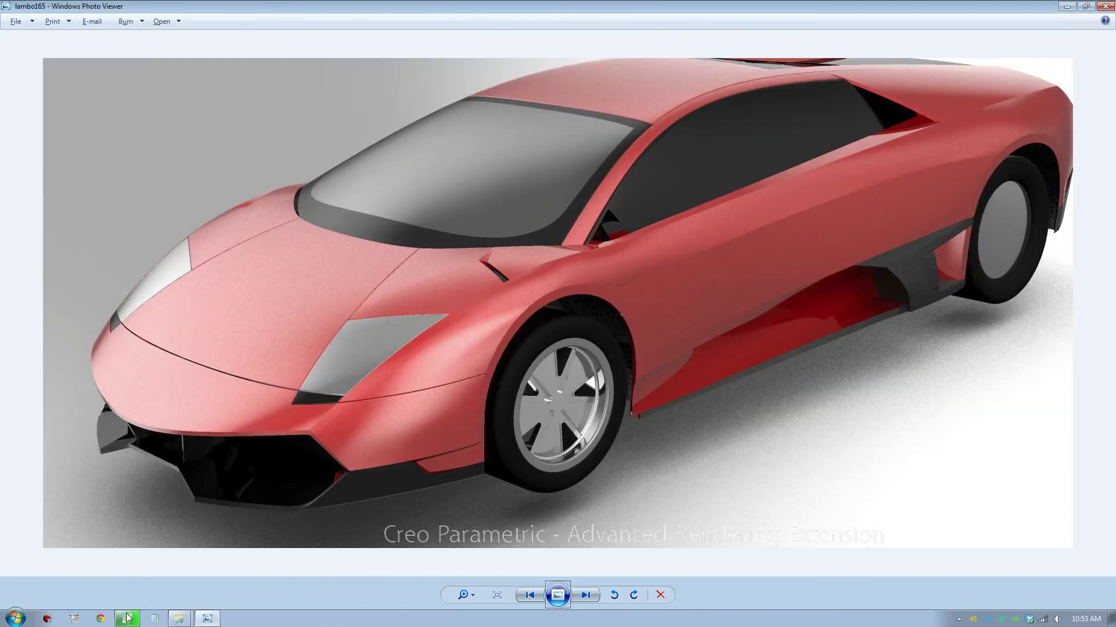
pyautogui.click(127, 618)
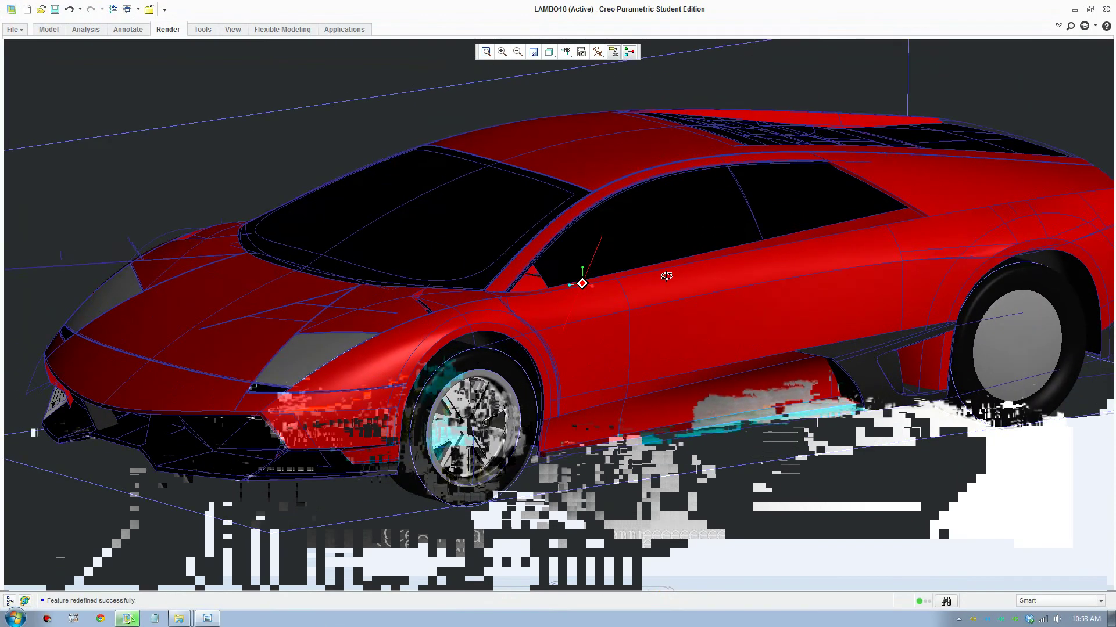
# Step: Show the model tree and turn off the minimized state of the ribbon
pyautogui.moveTo(666, 277); pyautogui.dragTo(720, 288, button='middle')
pyautogui.click(10, 601)
pyautogui.rightClick(508, 28)
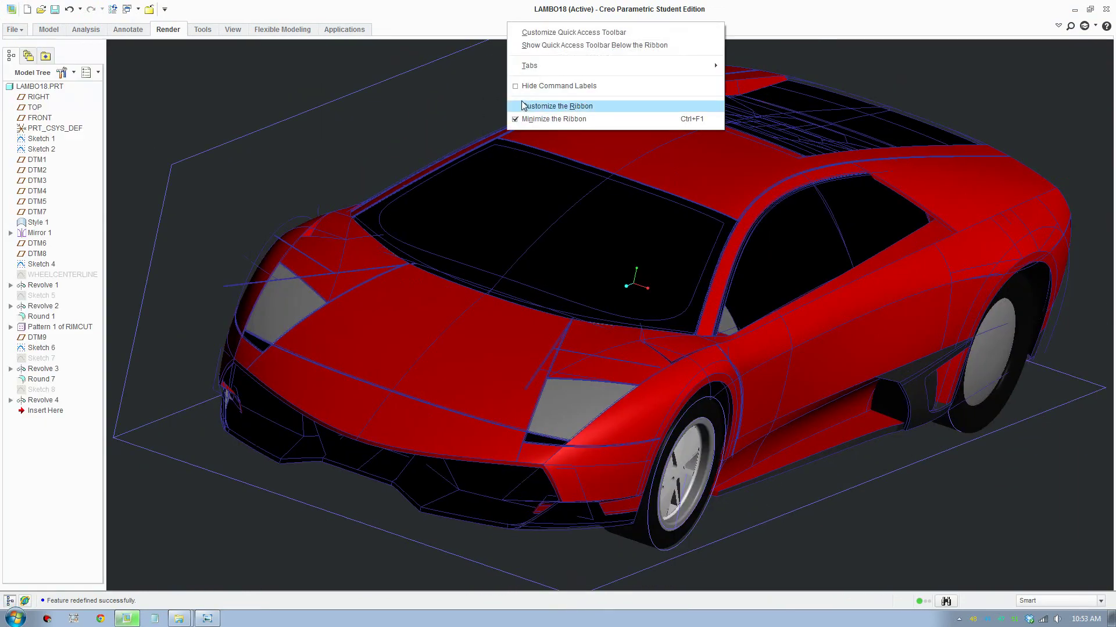
pyautogui.click(536, 120)
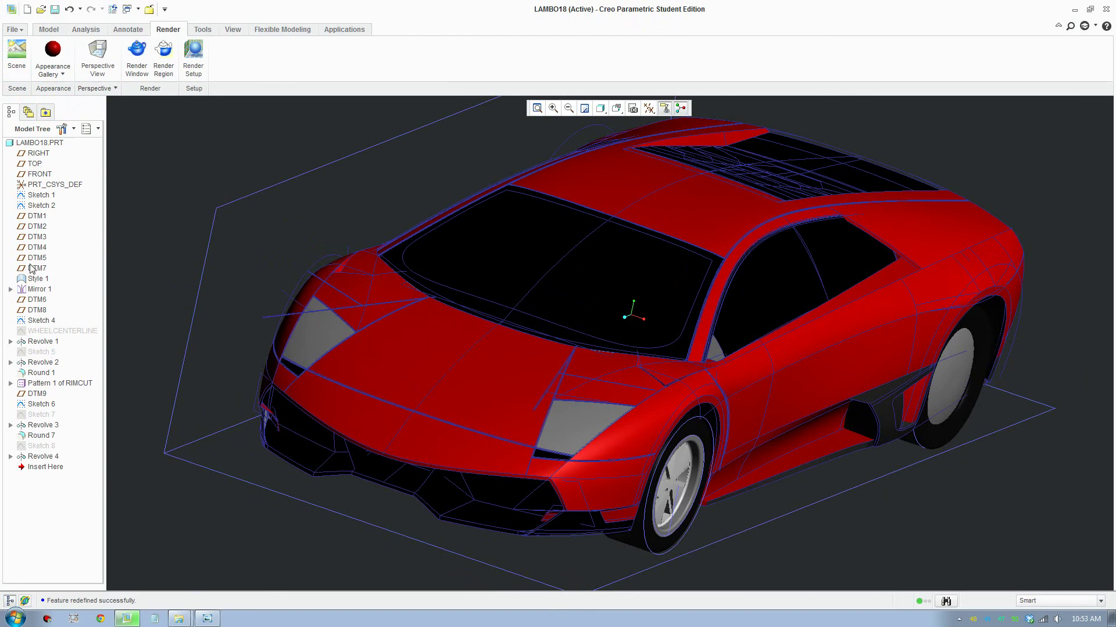
# Step: Open the Style 1 feature's definition for editing, focusing on the body side behind the front wheel arch
pyautogui.rightClick(35, 279)
pyautogui.click(73, 365)
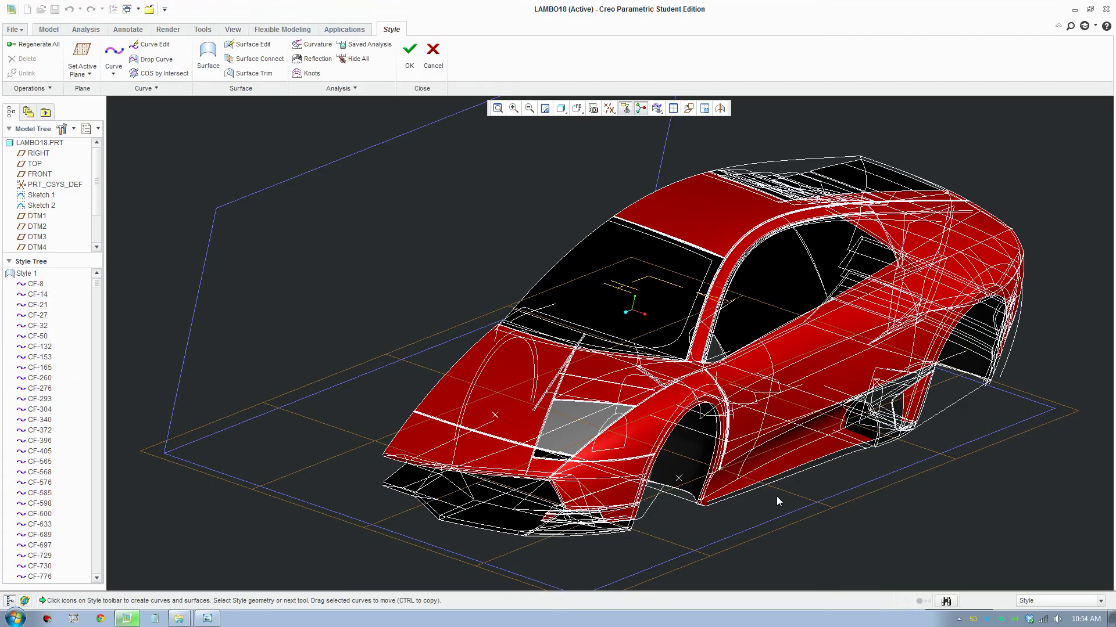
pyautogui.scroll(-4, 775, 494)
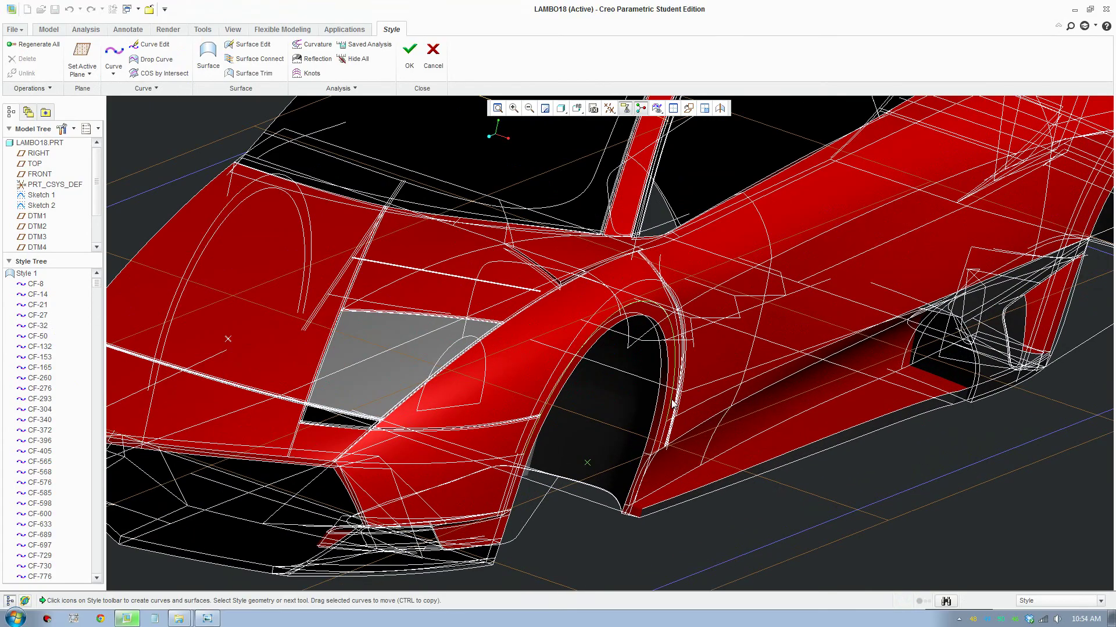
pyautogui.moveTo(666, 392); pyautogui.dragTo(627, 388, button='middle')
pyautogui.scroll(-3, 469, 330)
pyautogui.keyDown('shift'); pyautogui.moveTo(365, 280); pyautogui.dragTo(559, 336, button='middle'); pyautogui.keyUp('shift')
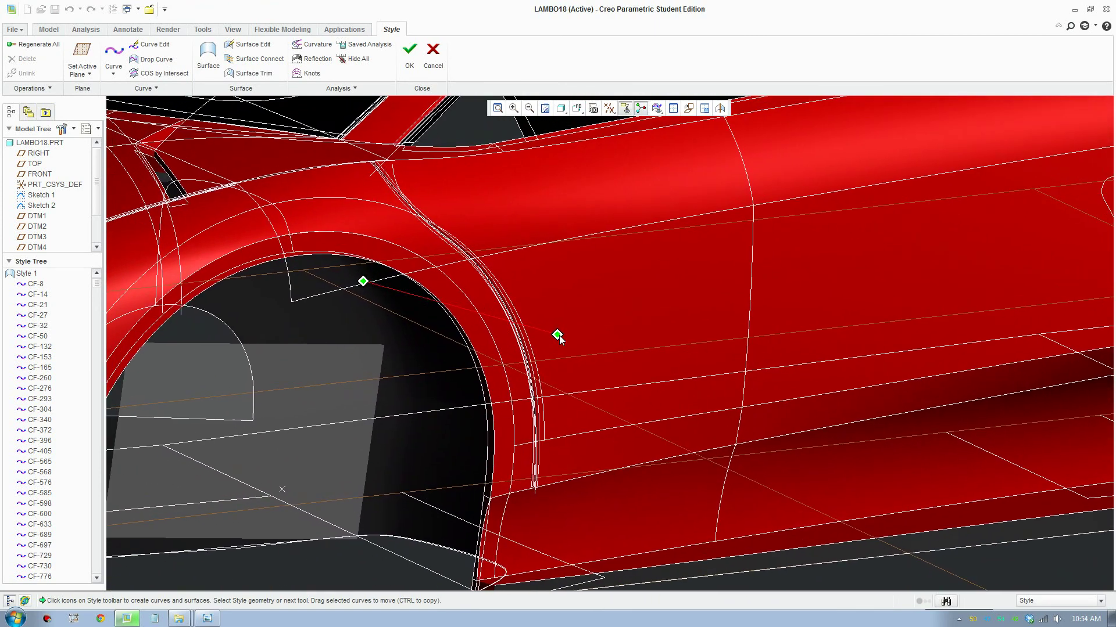
pyautogui.moveTo(451, 298); pyautogui.dragTo(441, 301, button='middle')
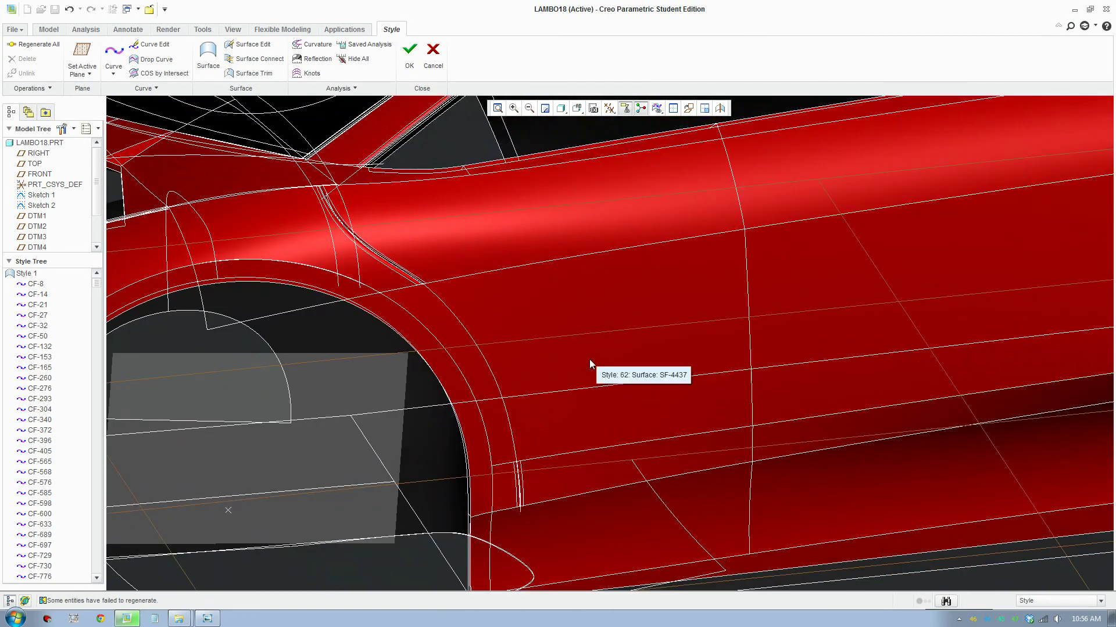
# Step: Select the curve behind the front wheel arch and inspect it in the side view and from angled views
pyautogui.scroll(2, 578, 362)
pyautogui.scroll(2, 579, 368)
pyautogui.click(479, 347)
pyautogui.scroll(2, 496, 347)
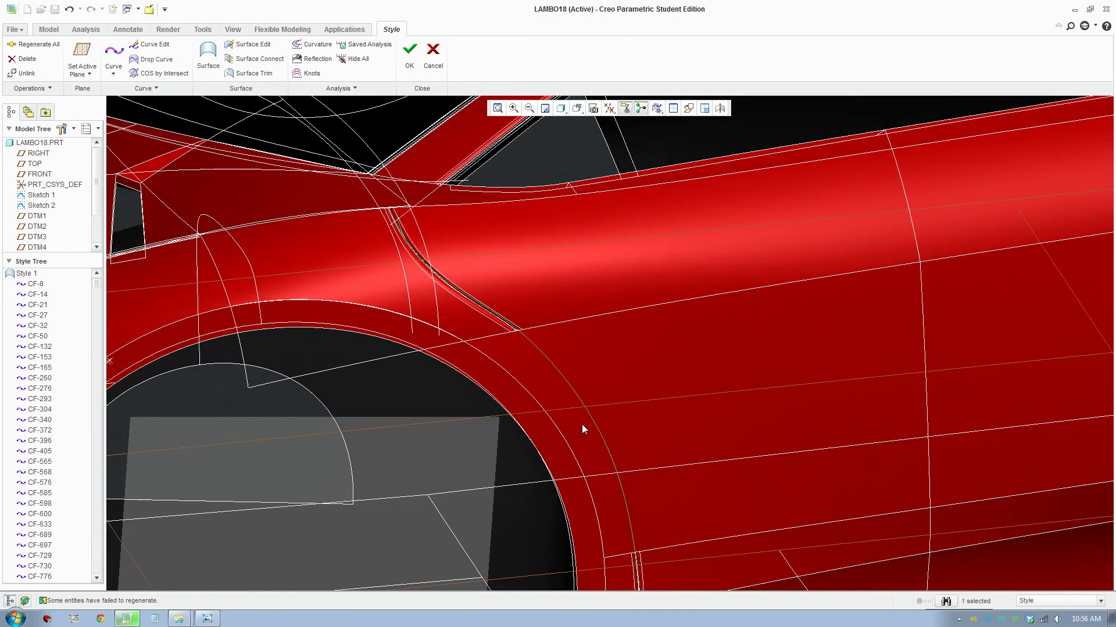
pyautogui.click(577, 108)
pyautogui.click(599, 181)
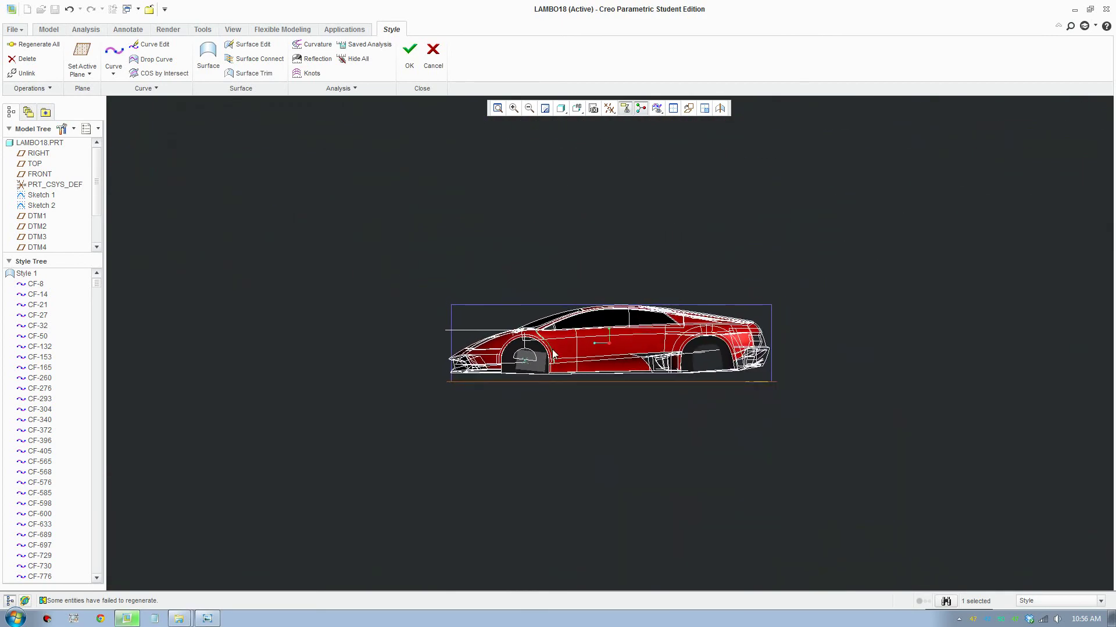
pyautogui.scroll(5, 549, 348)
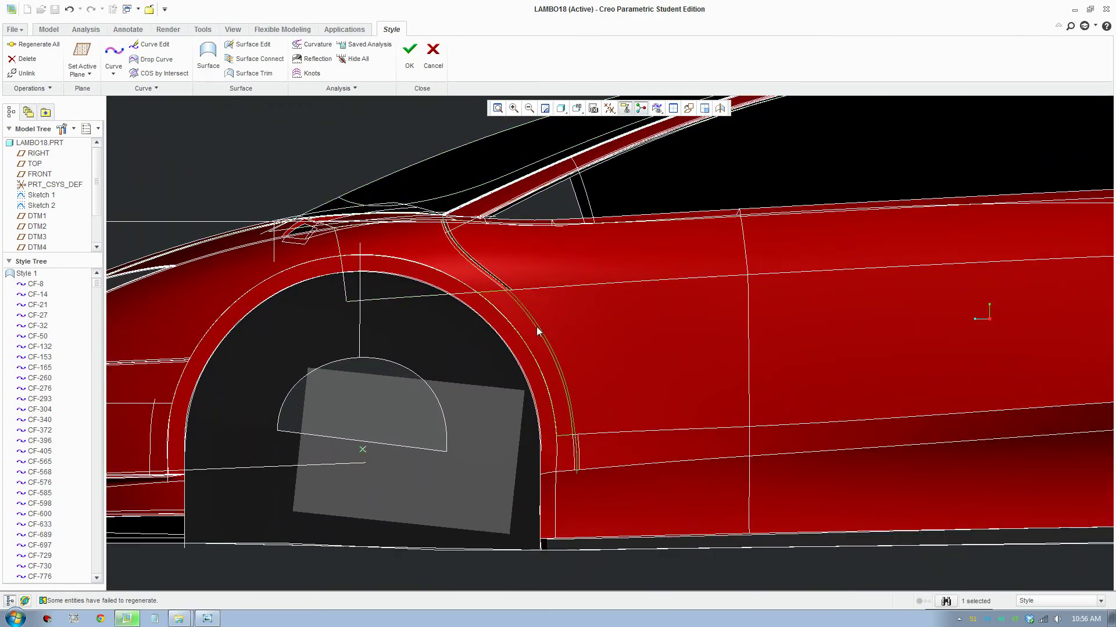
pyautogui.scroll(-2, 581, 290)
pyautogui.moveTo(656, 378); pyautogui.dragTo(682, 424, button='middle')
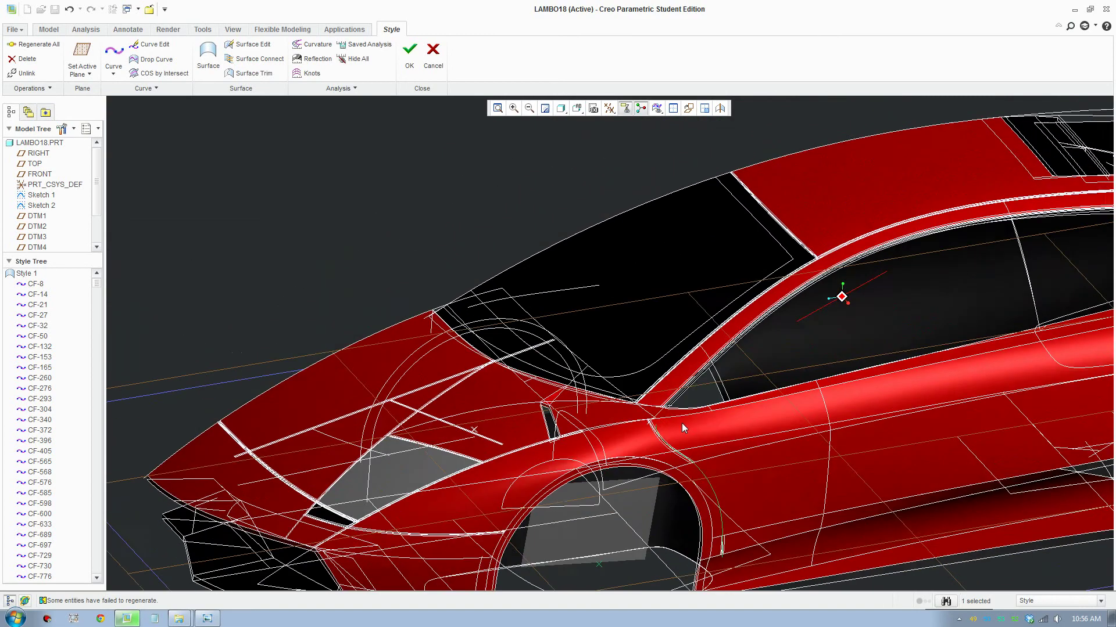
pyautogui.scroll(2, 733, 484)
pyautogui.keyDown('shift'); pyautogui.moveTo(726, 491); pyautogui.dragTo(645, 377, button='middle'); pyautogui.keyUp('shift')
pyautogui.scroll(2, 640, 376)
# Step: Regenerate all Style entities and delete the failed trim TF-4431
pyautogui.click(33, 44)
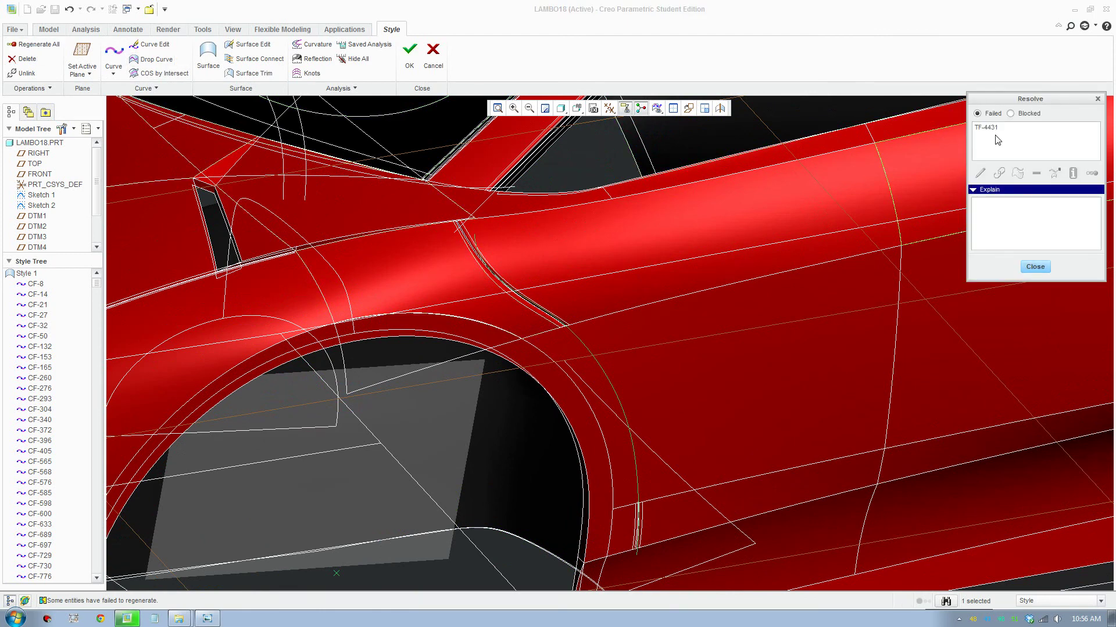
pyautogui.click(1001, 126)
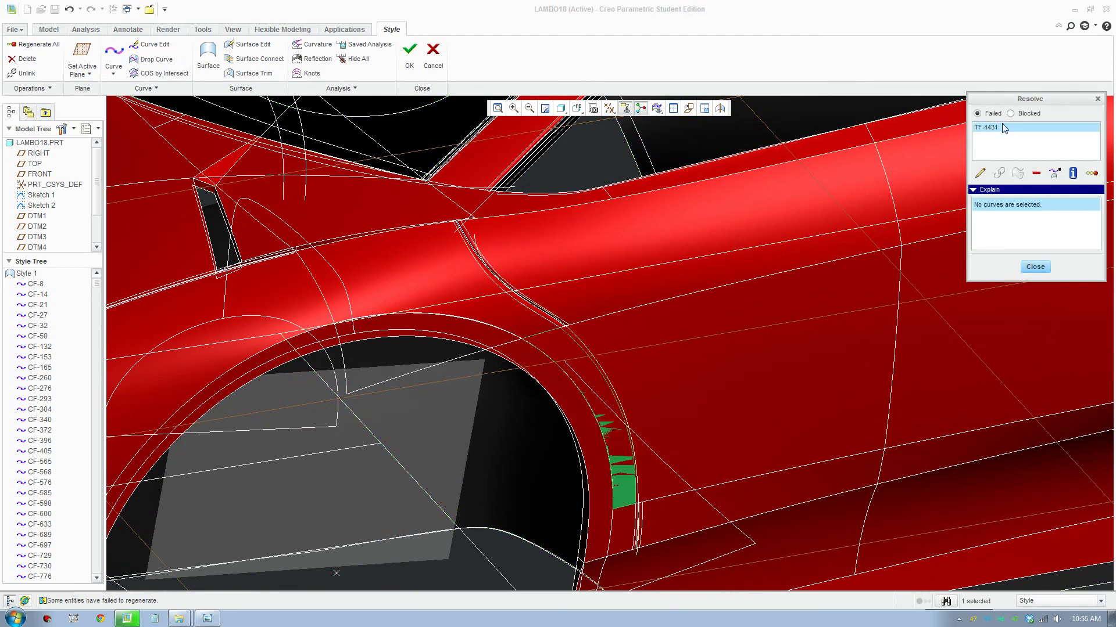
pyautogui.press('Delete')
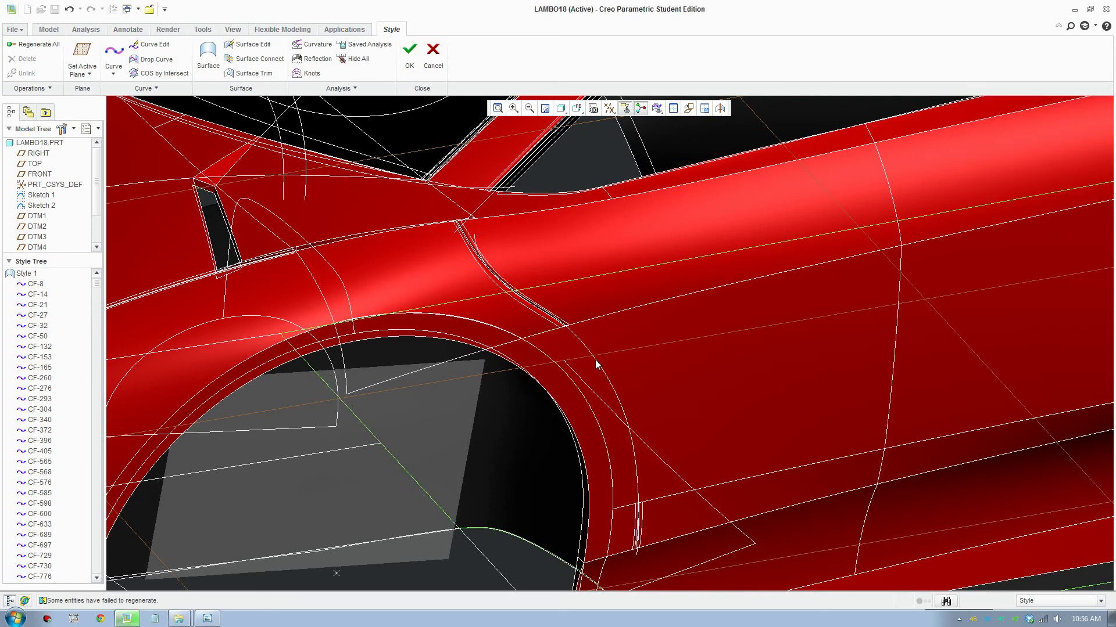
# Step: Drop the curve behind the front wheel arch onto side surface SF-4437, using the RIGHT datum plane as the projection reference
pyautogui.click(595, 364)
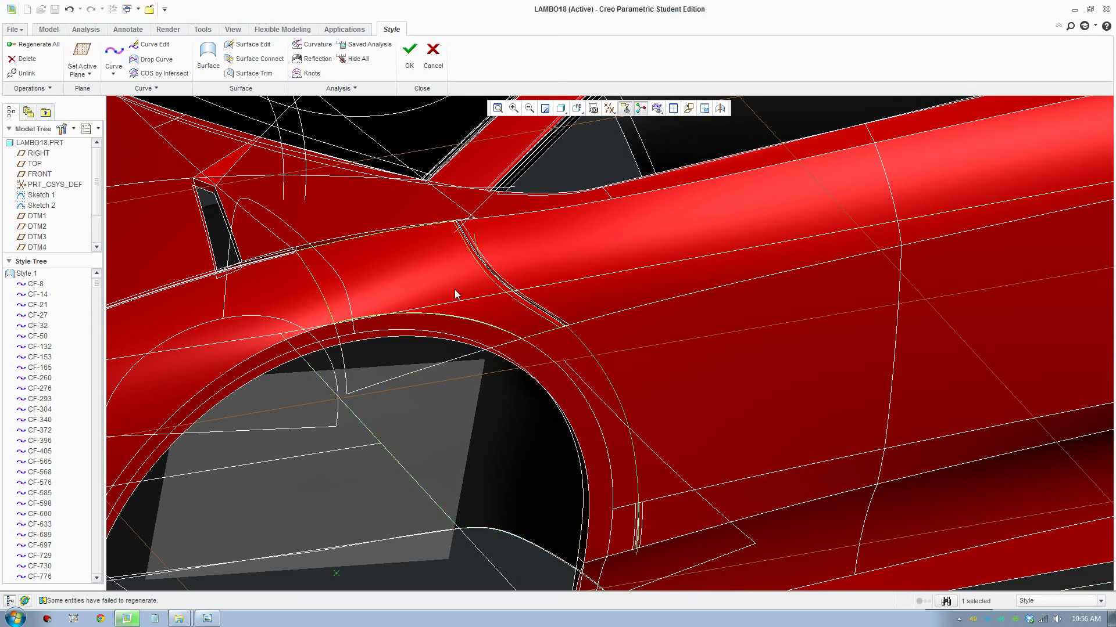
pyautogui.click(152, 61)
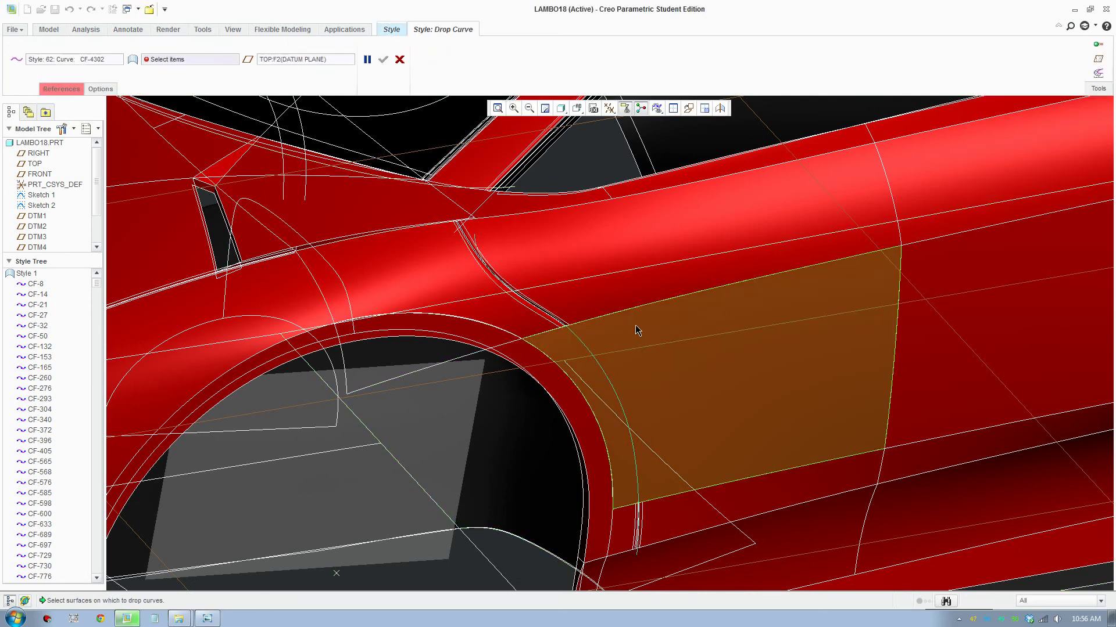
pyautogui.click(625, 329)
pyautogui.click(296, 59)
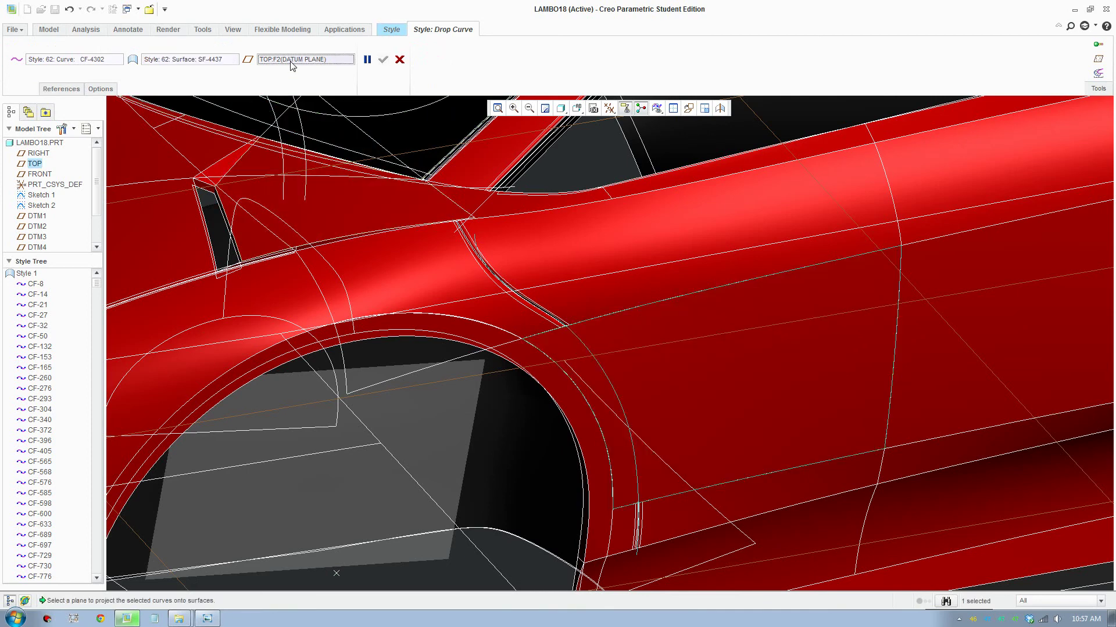
pyautogui.click(38, 154)
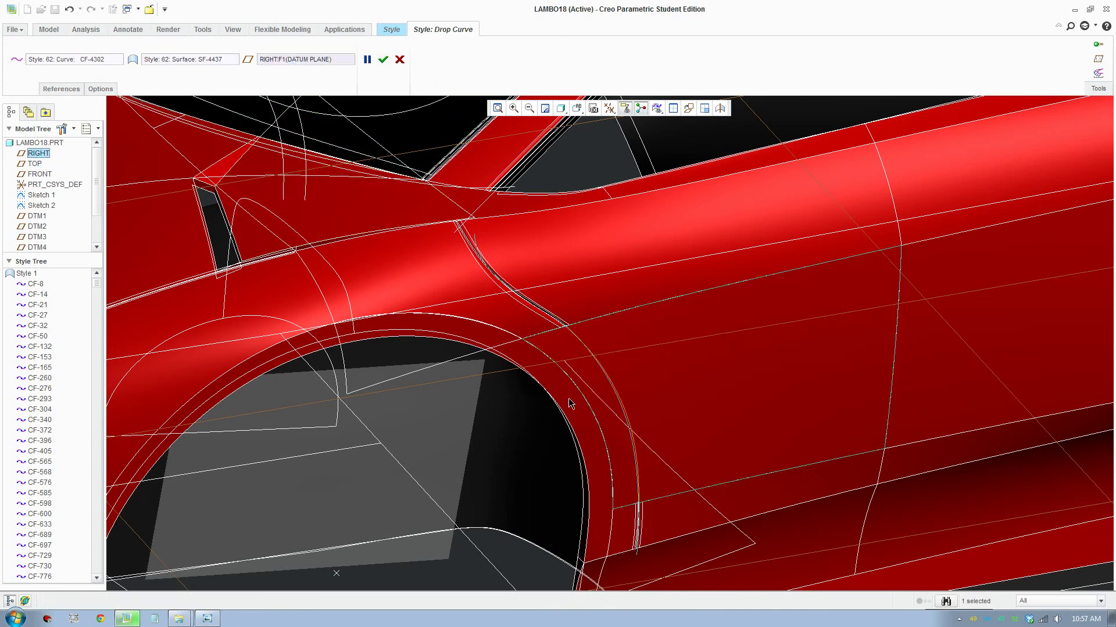
pyautogui.scroll(-3, 570, 403)
pyautogui.click(383, 59)
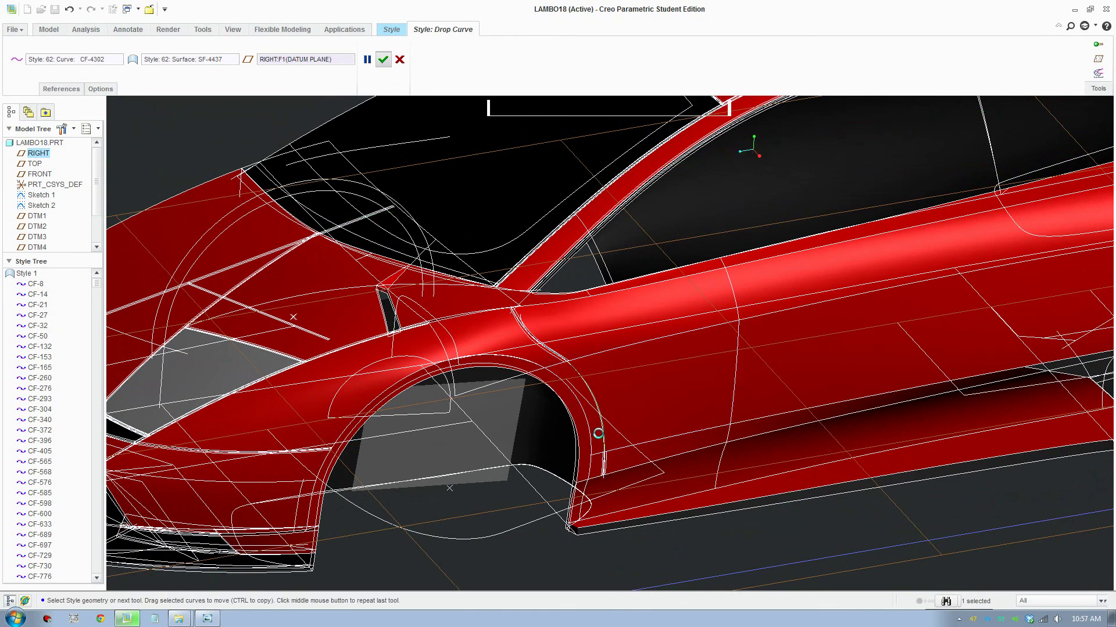
# Step: Hide the original source curve beside the dropped curve on the body side
pyautogui.scroll(5, 620, 456)
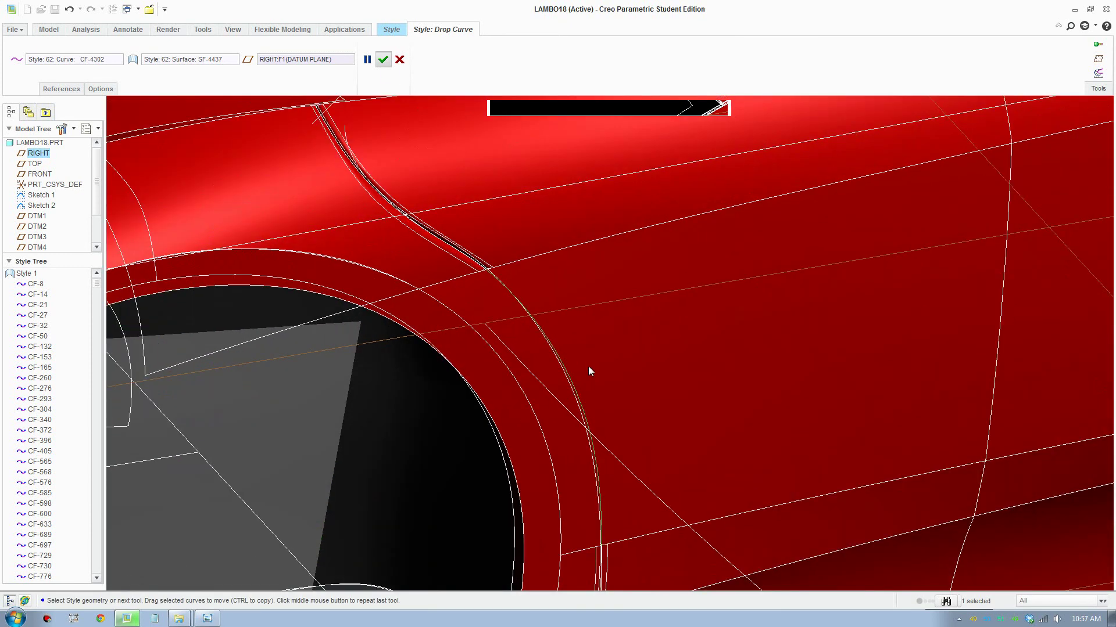
pyautogui.middleClick(591, 432)
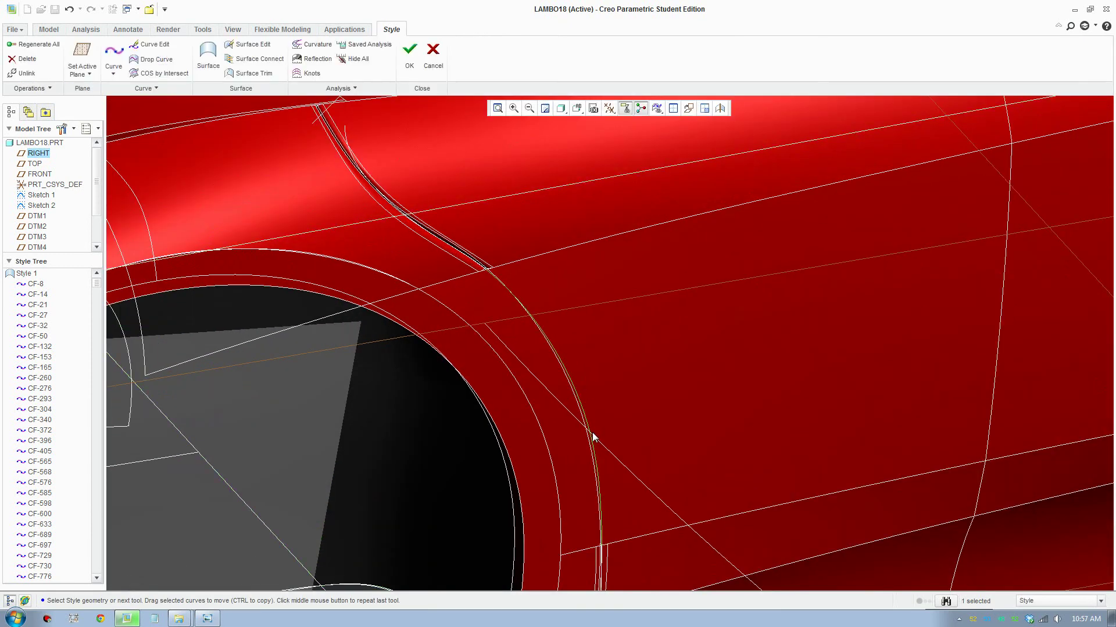
pyautogui.rightClick(348, 135)
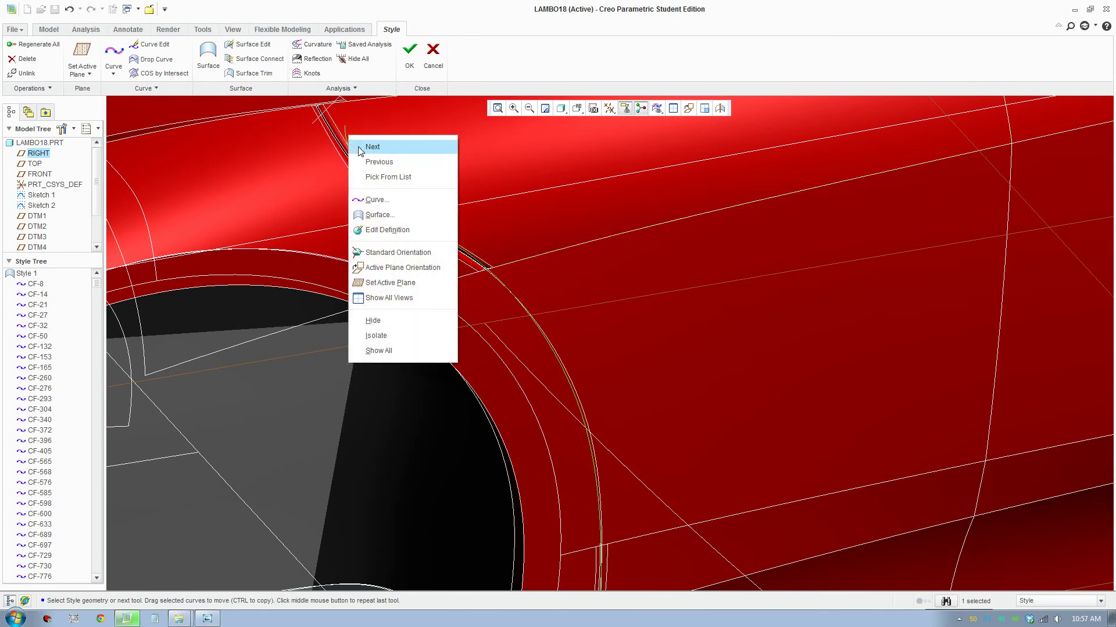
pyautogui.click(398, 318)
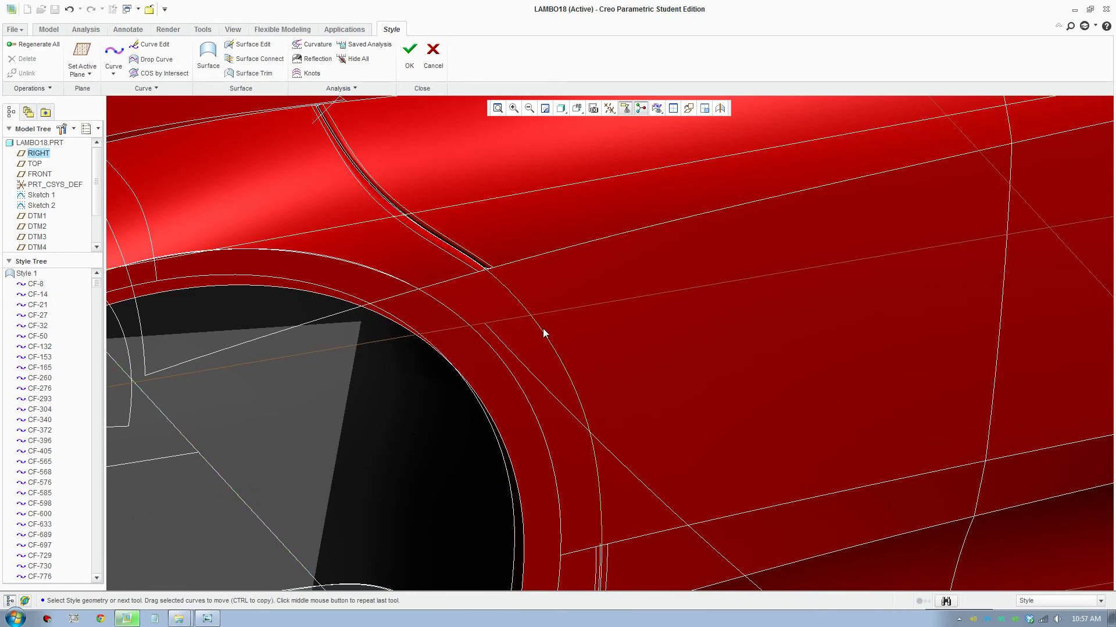
# Step: Start an offset of dropped curve DF-4444 behind the front wheel arch, with the Normal option turned off
pyautogui.scroll(2, 515, 323)
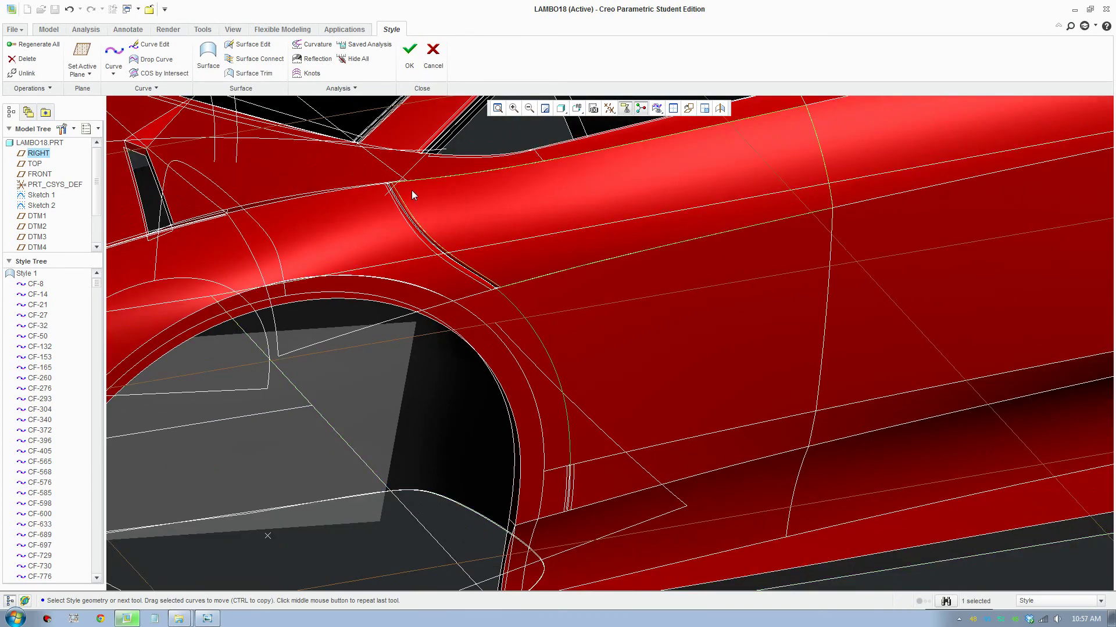
pyautogui.scroll(-1, 411, 191)
pyautogui.click(156, 88)
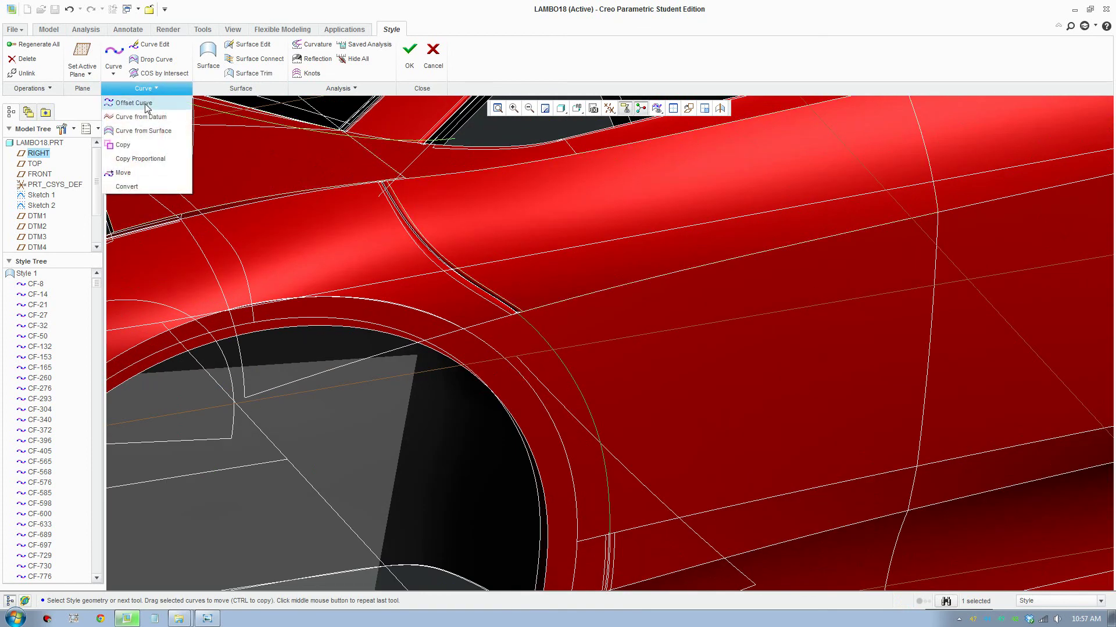
pyautogui.click(144, 104)
pyautogui.scroll(2, 668, 452)
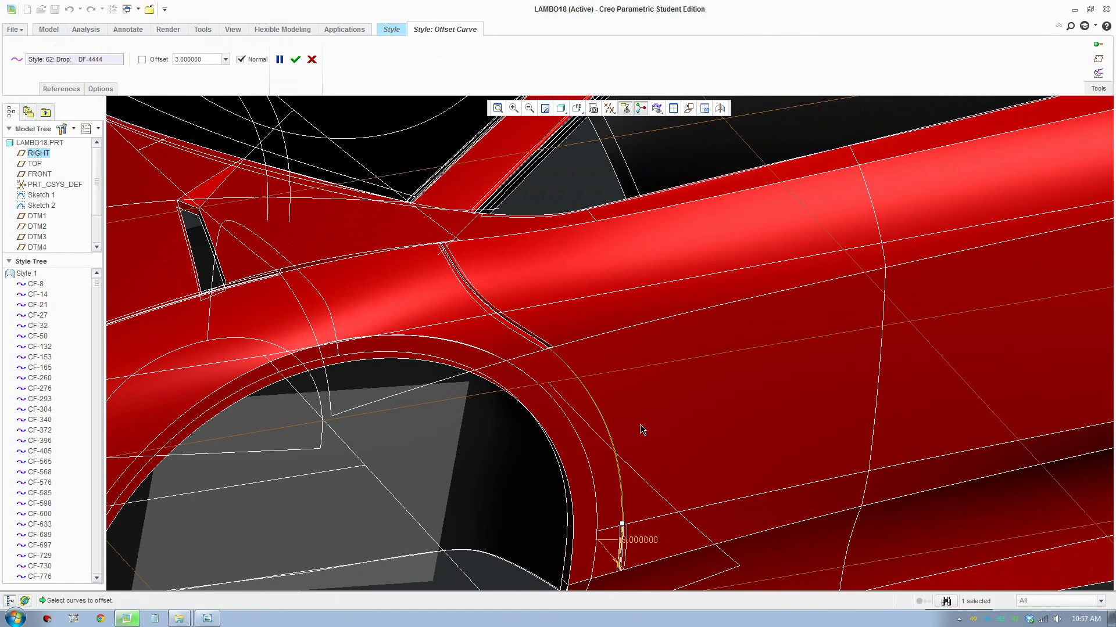
pyautogui.moveTo(639, 424)
pyautogui.mouseDown(button='middle')
pyautogui.moveTo(620, 410)
pyautogui.moveTo(632, 418)
pyautogui.mouseUp(button='middle')
pyautogui.click(241, 59)
pyautogui.scroll(1, 541, 382)
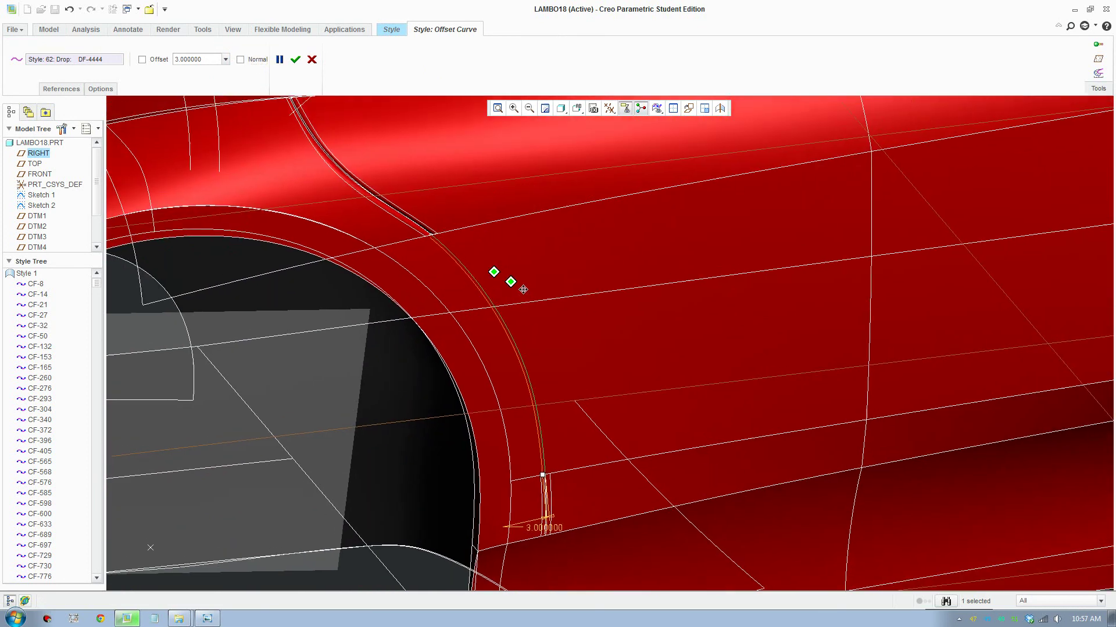
pyautogui.scroll(-3, 595, 460)
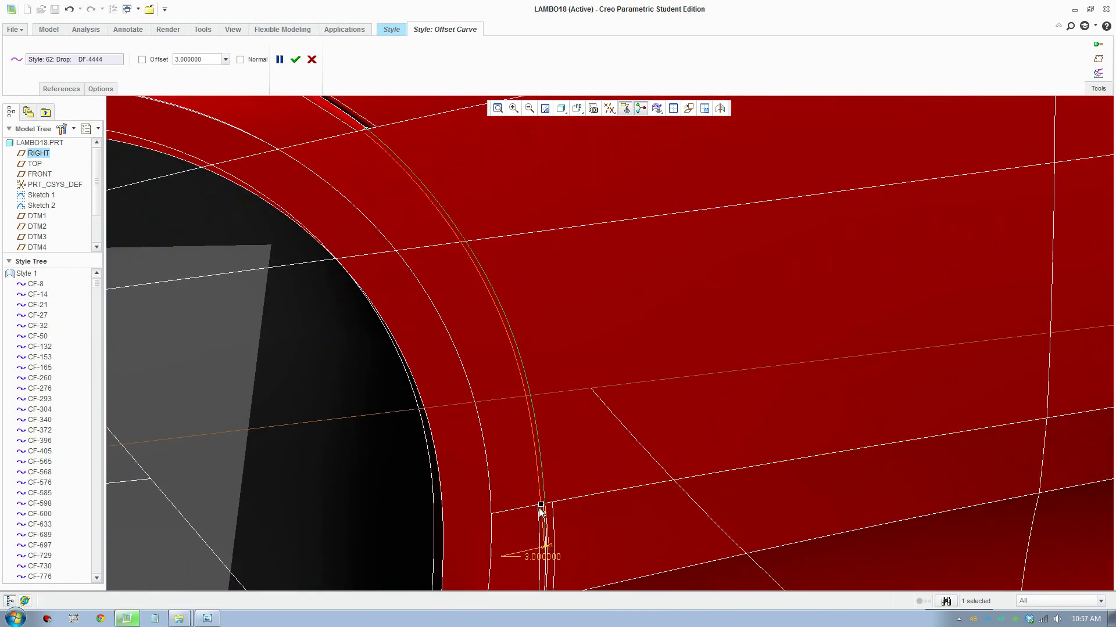
# Step: Set the offset distance to 5 toward the wheel arch and create the front offset curve
pyautogui.moveTo(541, 508); pyautogui.dragTo(536, 507)
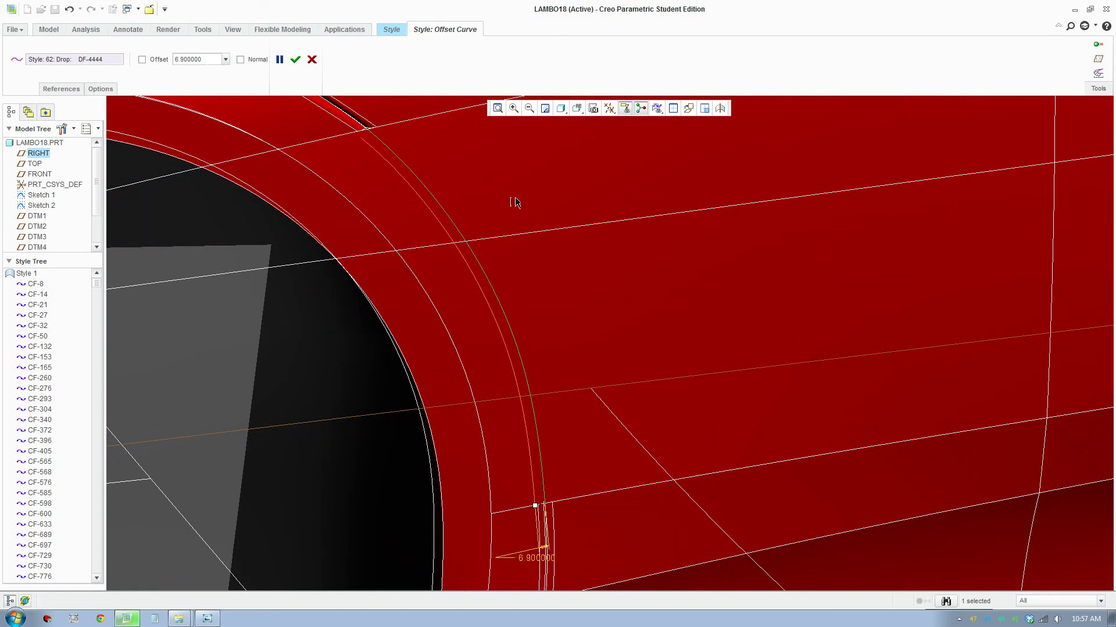
pyautogui.press('Tab')
pyautogui.write('5')
pyautogui.press('Return')
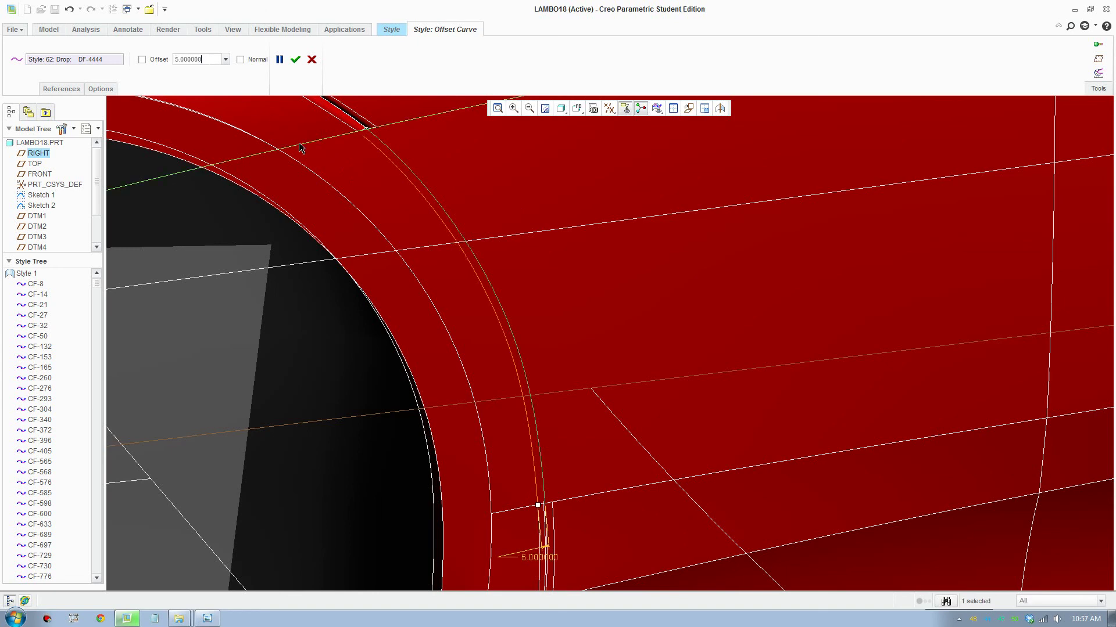
pyautogui.scroll(3, 301, 149)
pyautogui.scroll(-3, 354, 260)
pyautogui.keyDown('shift'); pyautogui.moveTo(284, 187); pyautogui.dragTo(310, 219, button='middle'); pyautogui.keyUp('shift')
pyautogui.scroll(-1, 314, 215)
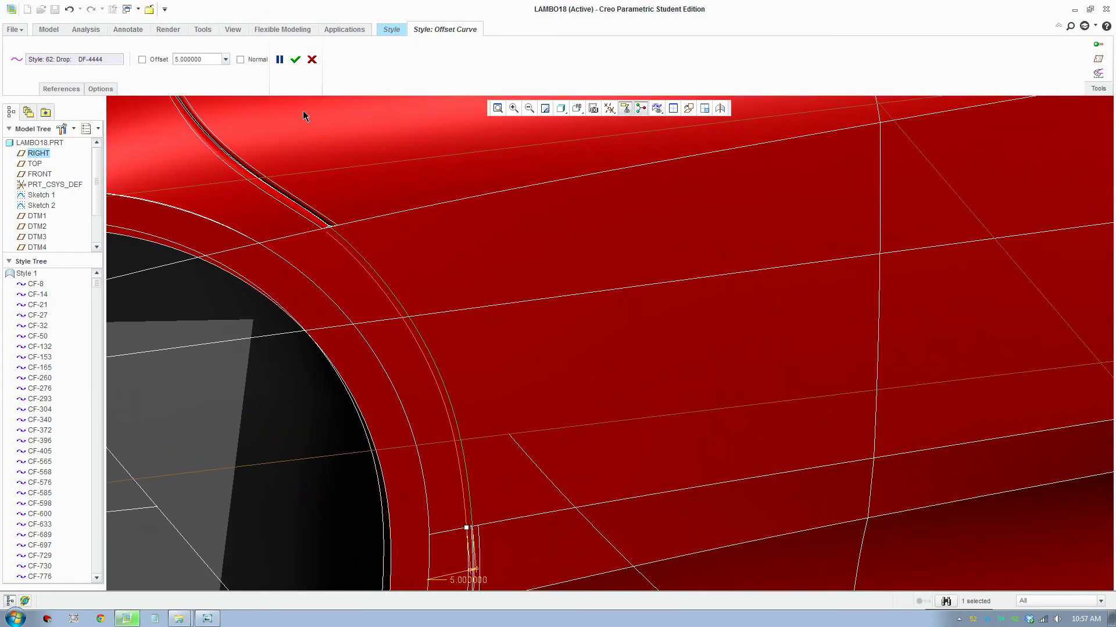
pyautogui.click(295, 59)
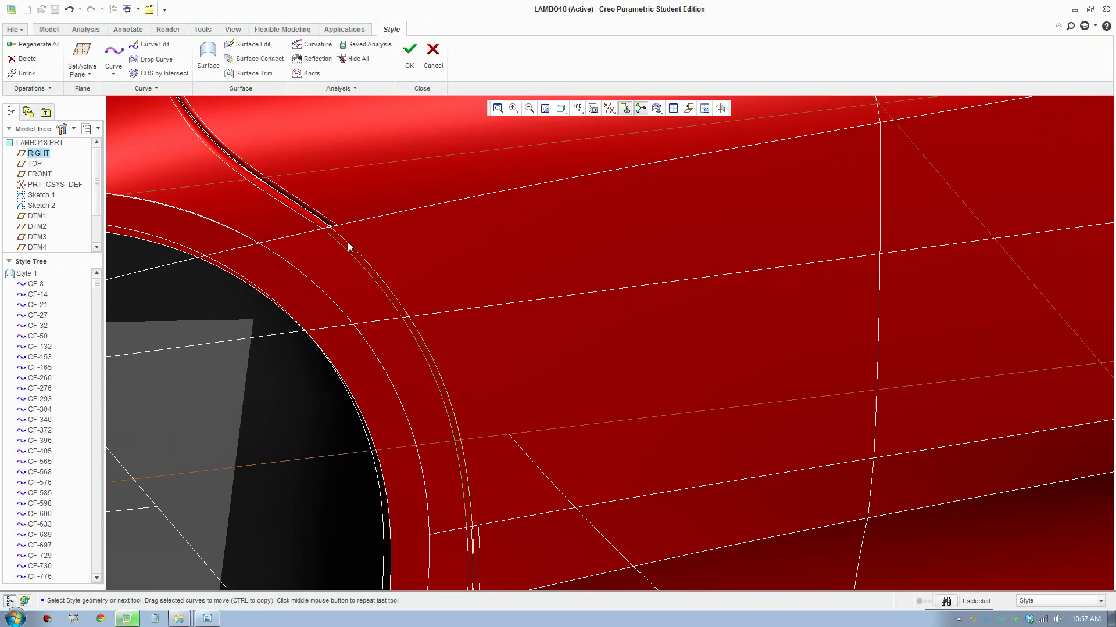
# Step: Offset the dropped curve by -5 to create a second curve on its rear side
pyautogui.click(155, 88)
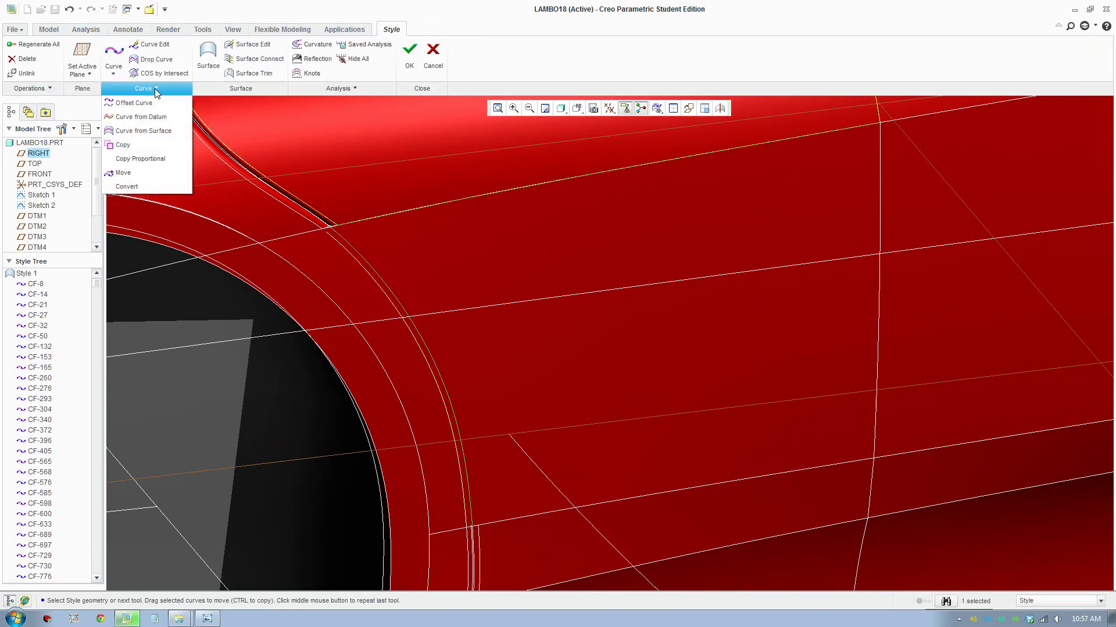
pyautogui.click(150, 103)
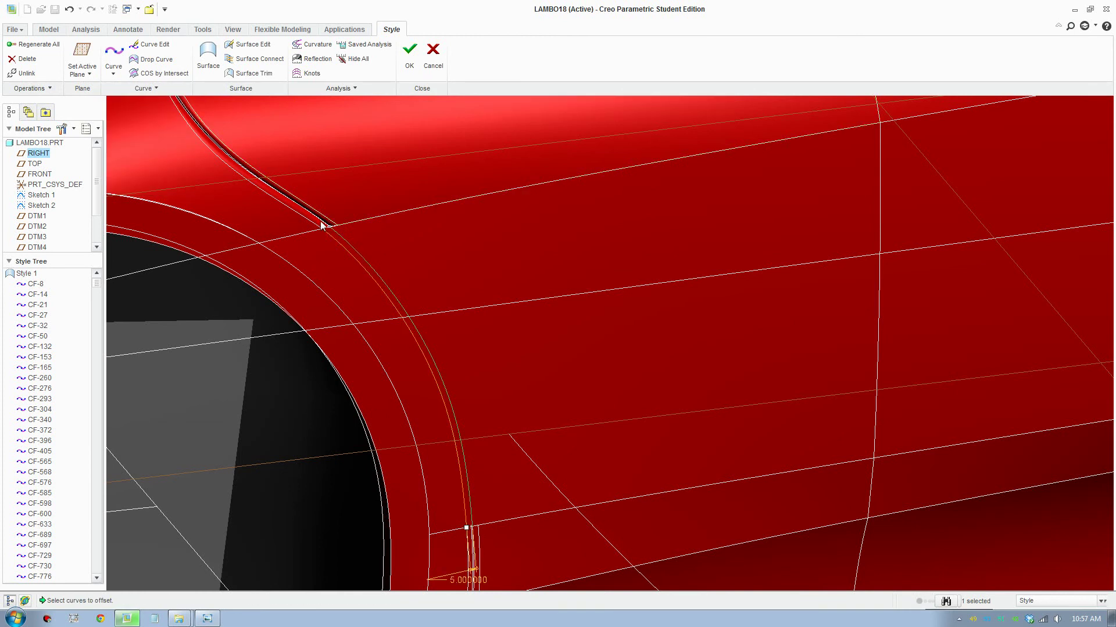
pyautogui.doubleClick(194, 59)
pyautogui.write('-5')
pyautogui.press('Return')
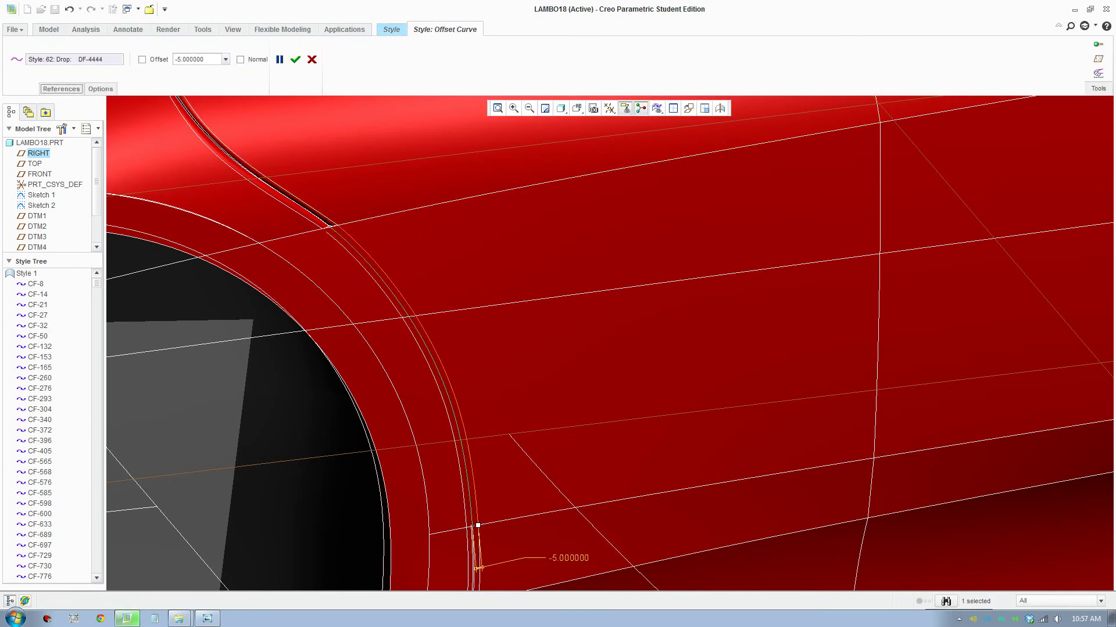
pyautogui.click(295, 61)
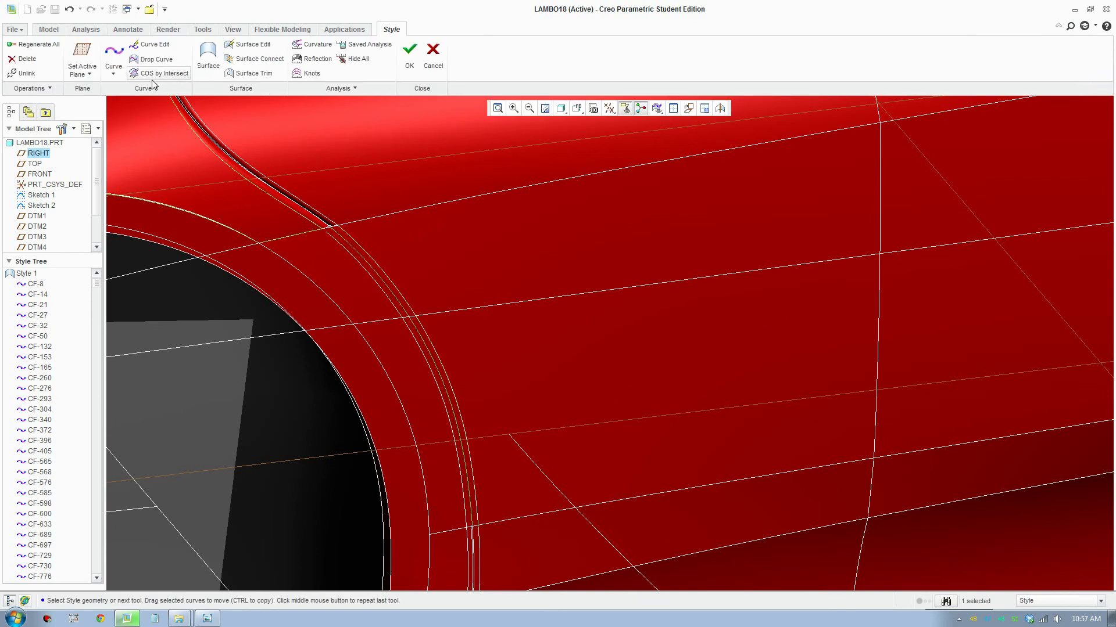
# Step: Offset the dropped curve DF-4444 once more with the Normal option enabled and a distance of 3
pyautogui.click(155, 89)
pyautogui.click(134, 103)
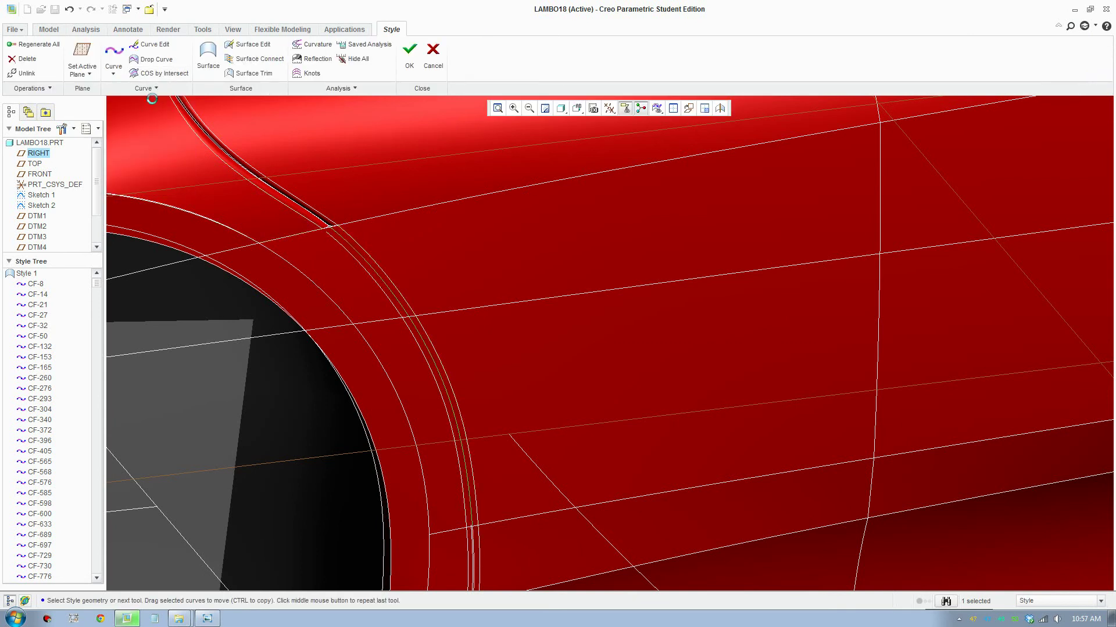
pyautogui.click(246, 60)
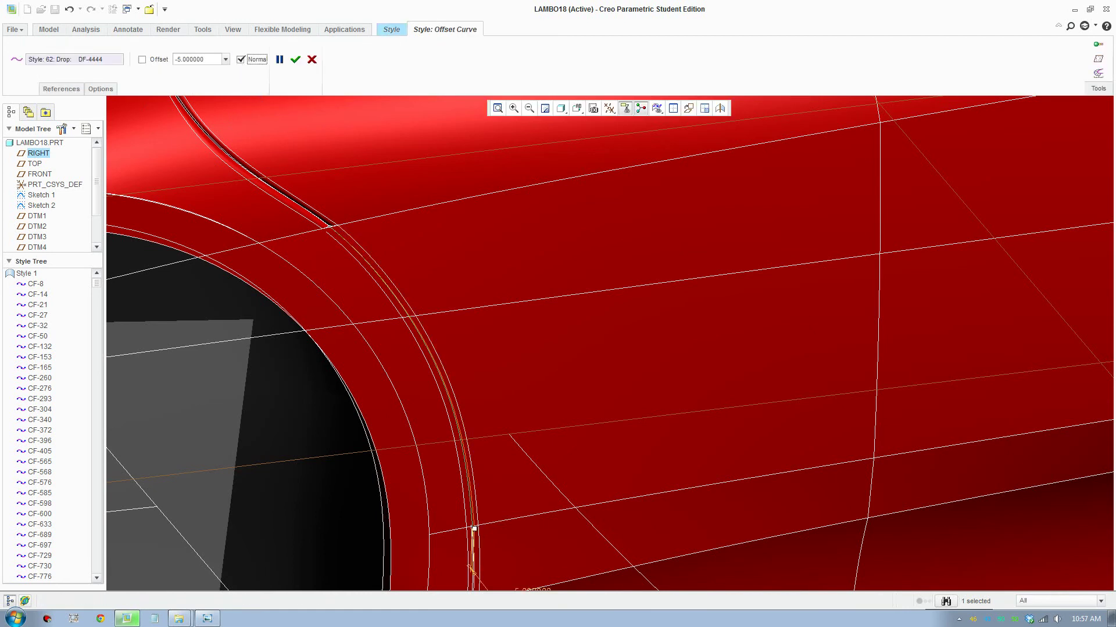
pyautogui.moveTo(212, 60); pyautogui.dragTo(143, 57)
pyautogui.write('3')
pyautogui.press('Return')
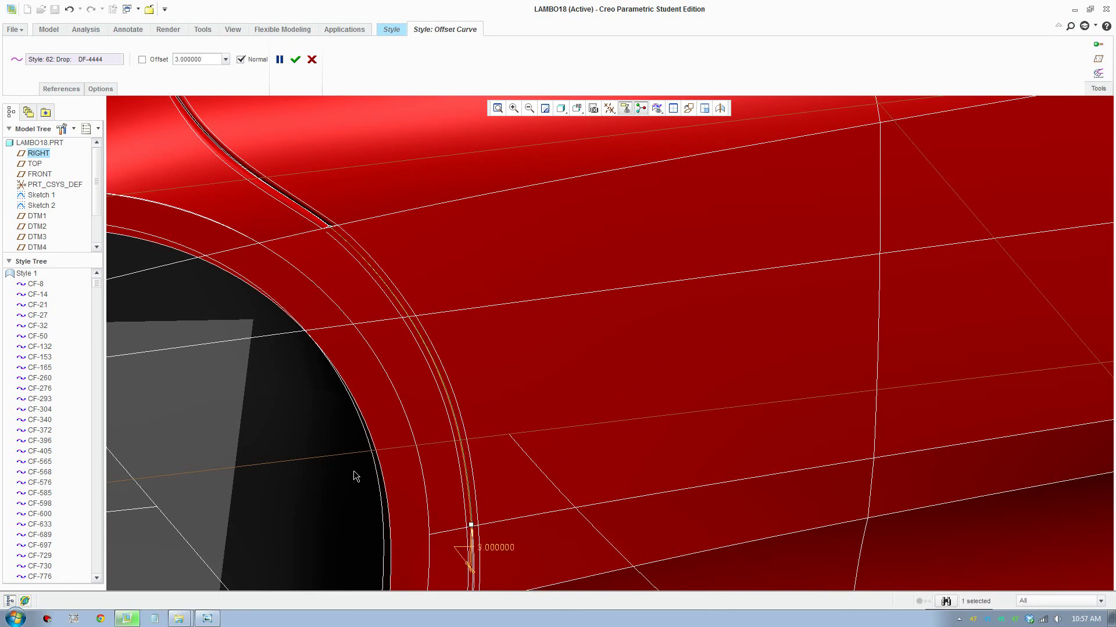
pyautogui.scroll(-5, 469, 523)
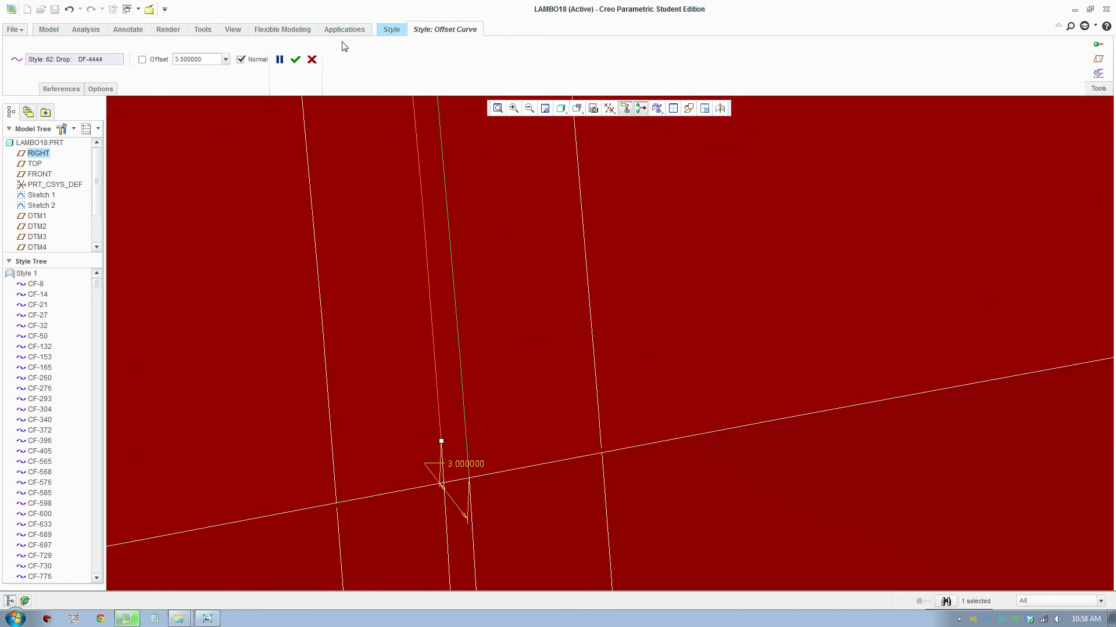
pyautogui.click(295, 59)
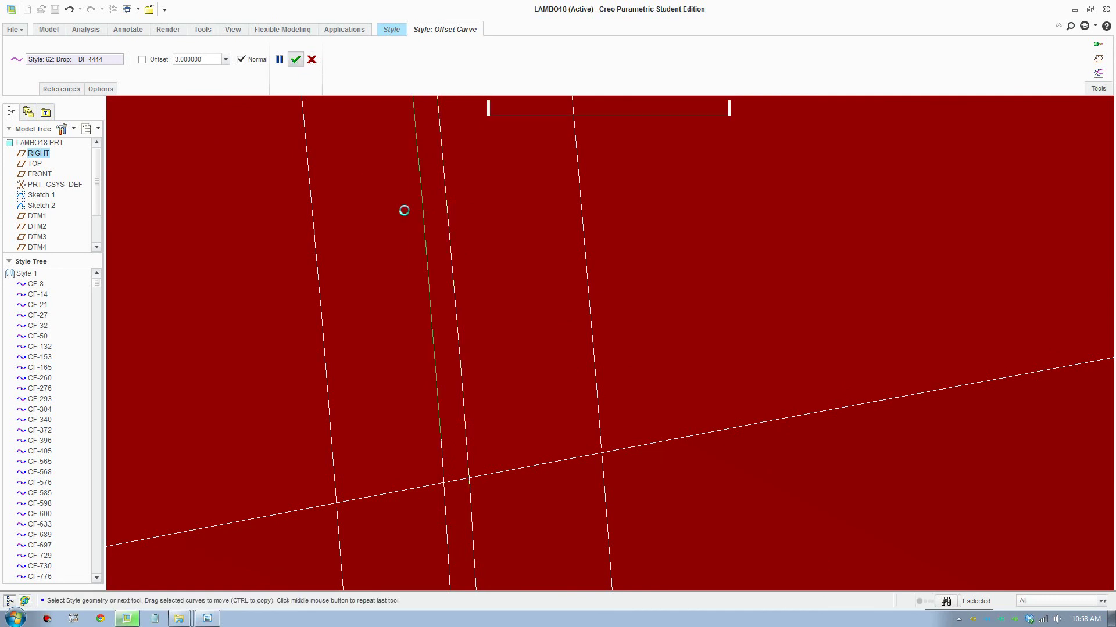
# Step: Hide the dropped source curve lying between the front and rear offset curves
pyautogui.rightClick(455, 274)
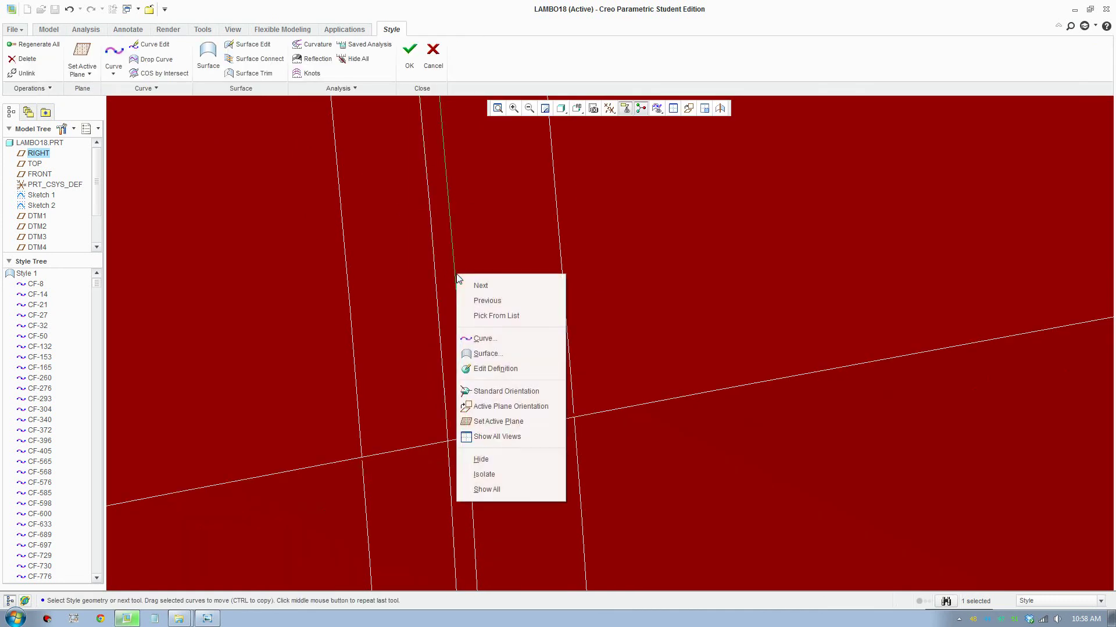
pyautogui.click(532, 480)
pyautogui.scroll(3, 478, 257)
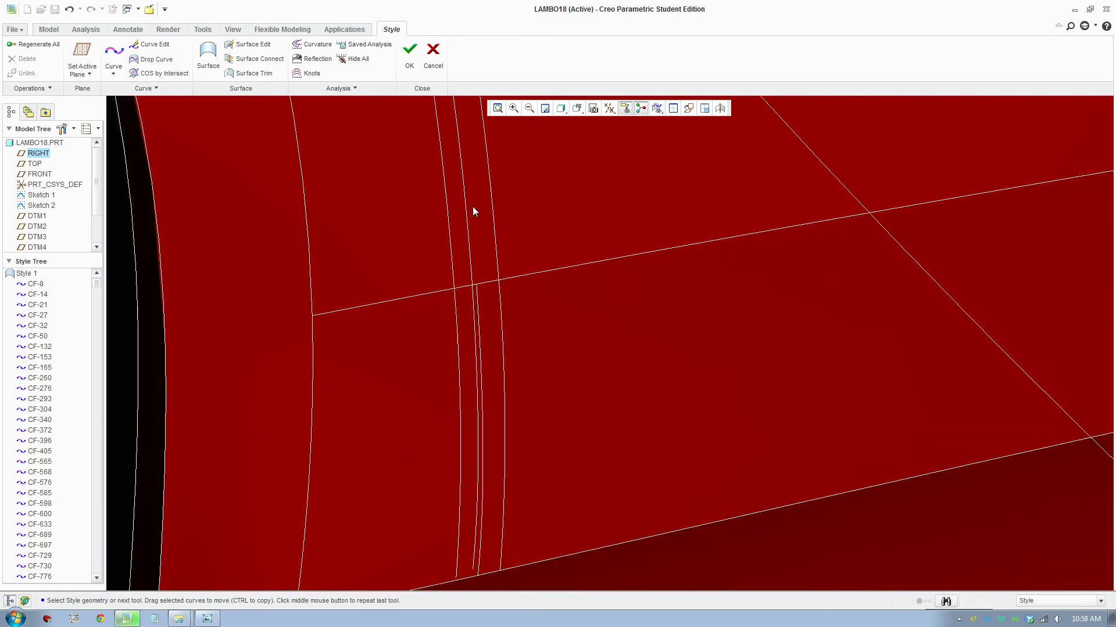
# Step: Convert the front offset curve nearest the wheel arch into an editable free curve
pyautogui.scroll(4, 472, 208)
pyautogui.keyDown('shift'); pyautogui.moveTo(457, 162); pyautogui.dragTo(531, 485, button='middle'); pyautogui.keyUp('shift')
pyautogui.scroll(1, 340, 236)
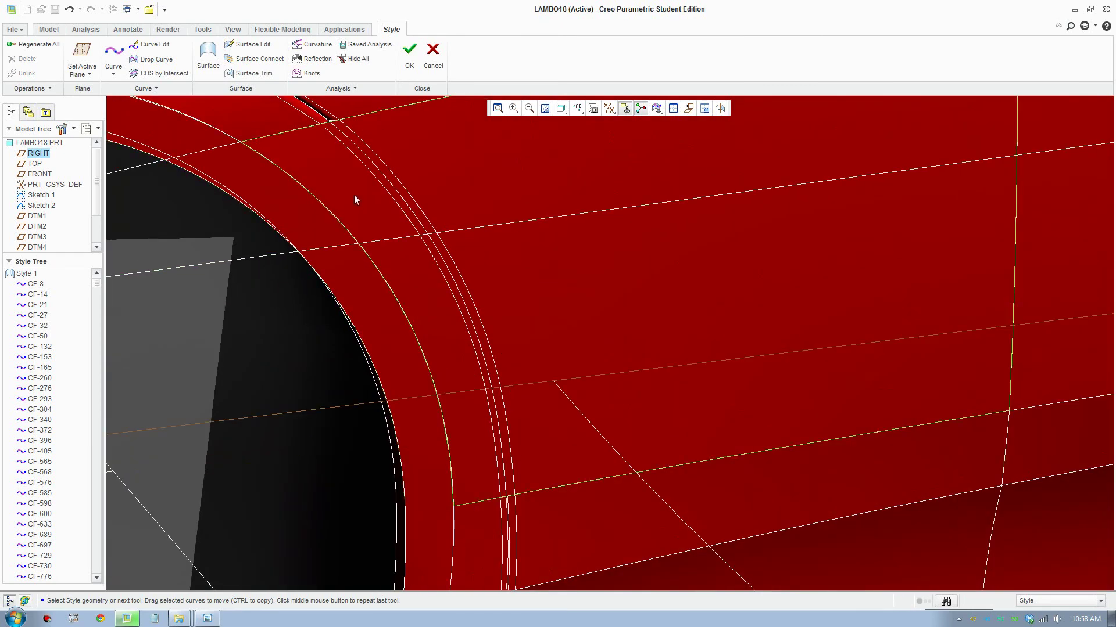
pyautogui.moveTo(356, 200); pyautogui.dragTo(406, 318, button='middle')
pyautogui.click(326, 225)
pyautogui.moveTo(325, 225); pyautogui.dragTo(181, 118, button='middle')
pyautogui.rightClick(180, 118)
pyautogui.click(151, 185)
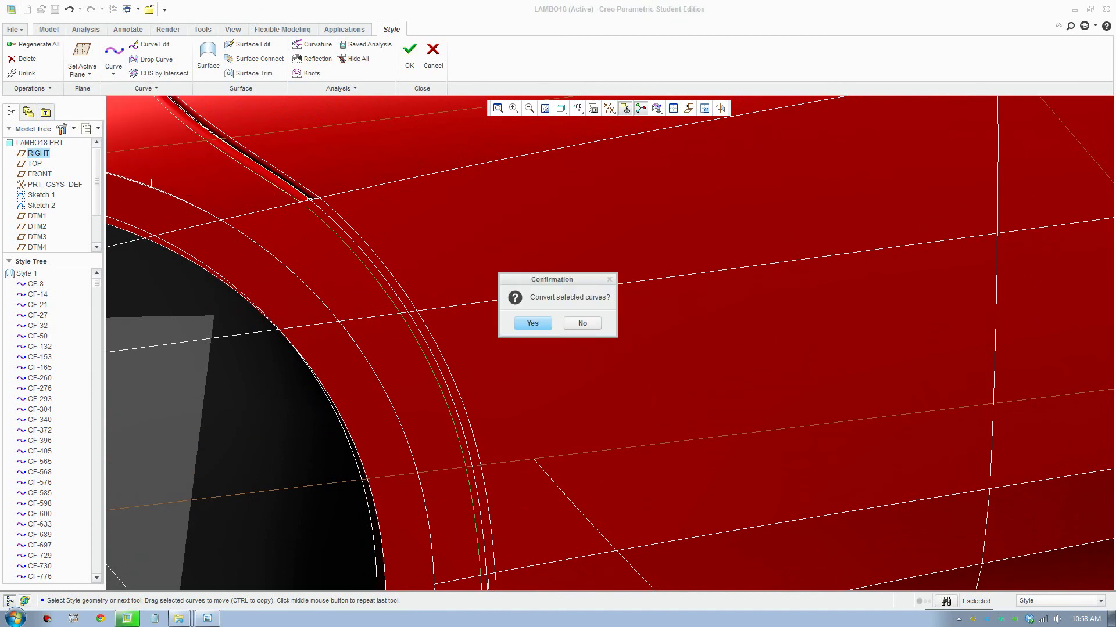
pyautogui.click(533, 323)
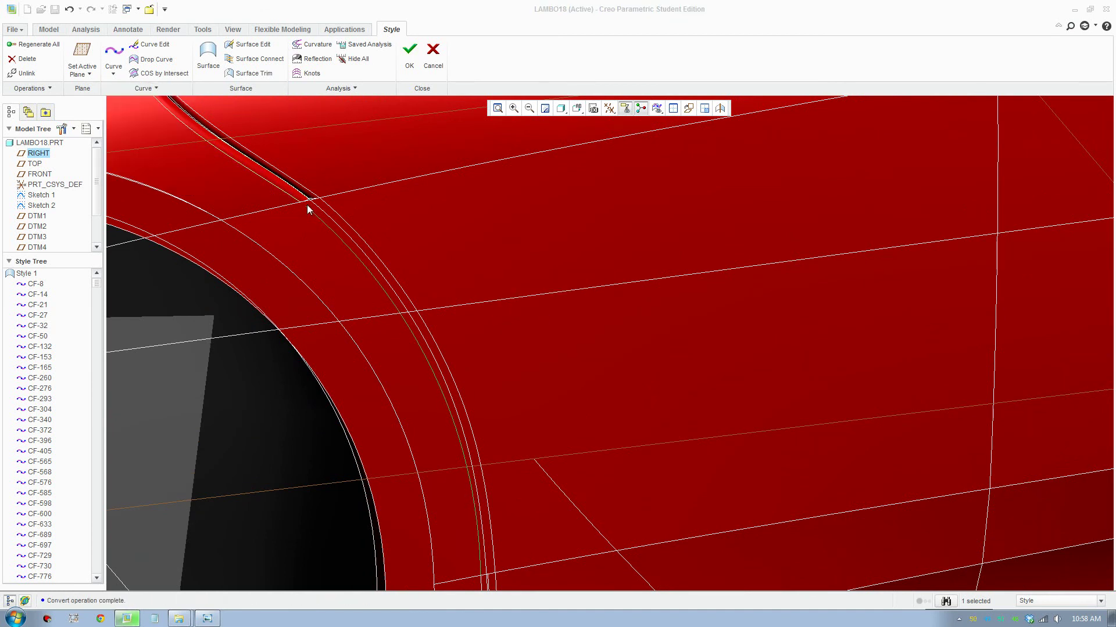
# Step: Edit the converted front curve CF-4448, extending its upper endpoint to the lower corner of the existing panel gap
pyautogui.scroll(-1, 313, 218)
pyautogui.click(152, 48)
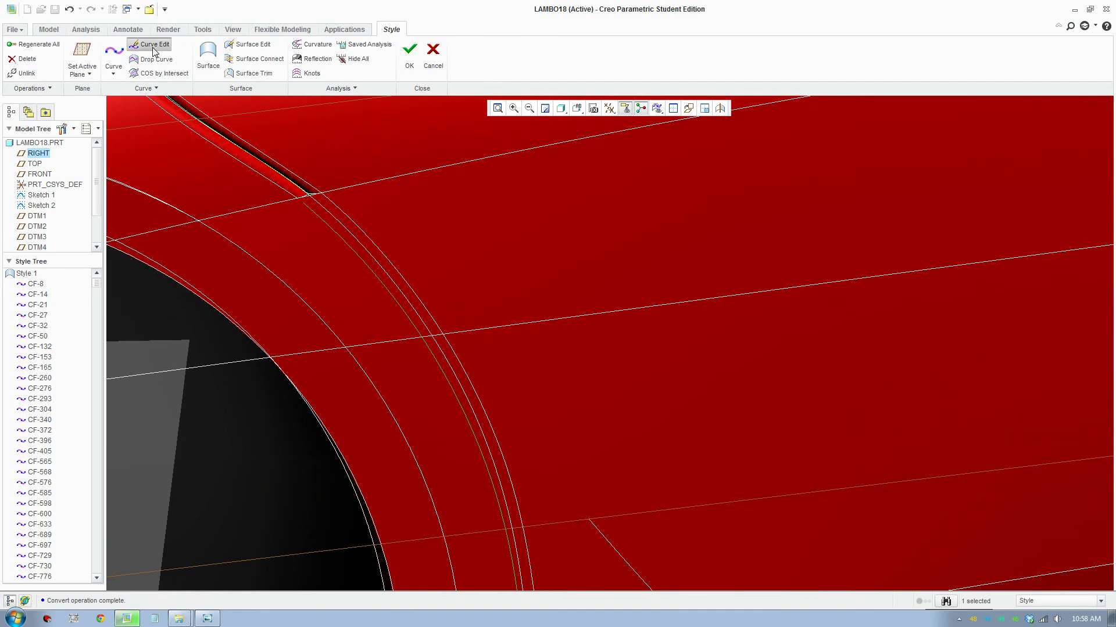
pyautogui.click(151, 46)
pyautogui.scroll(-6, 287, 180)
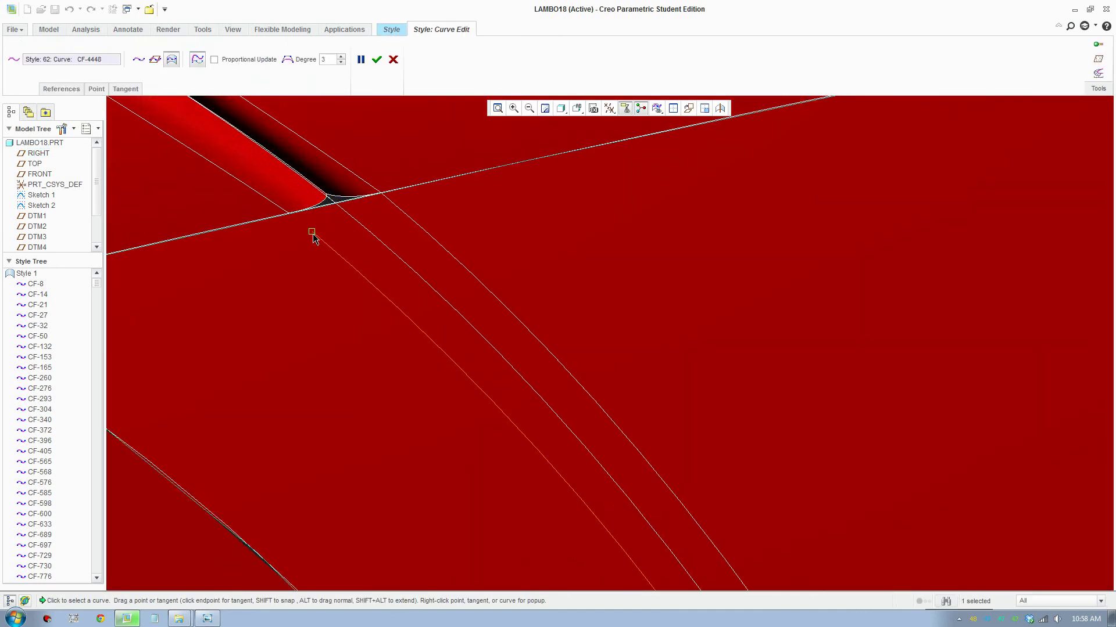
pyautogui.moveTo(312, 234); pyautogui.dragTo(290, 221)
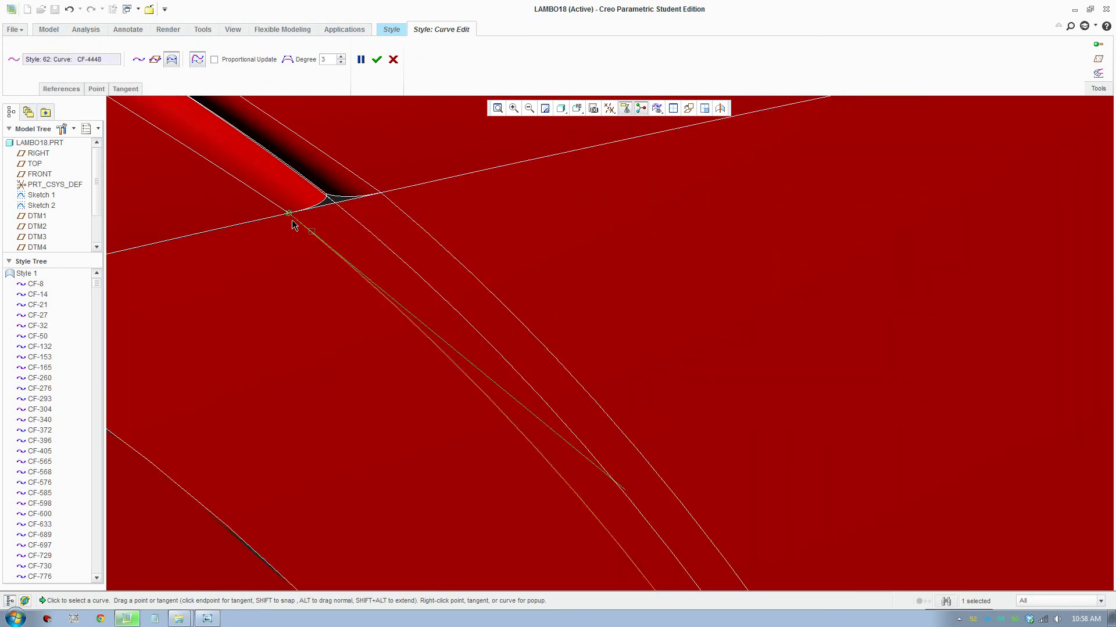
pyautogui.scroll(6, 606, 454)
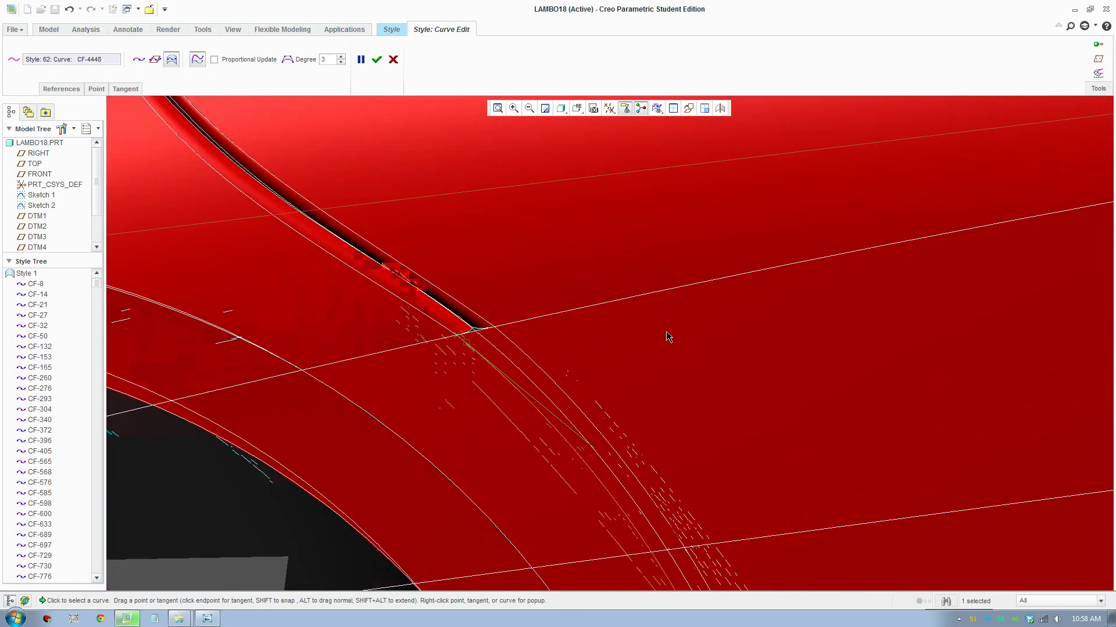
pyautogui.keyDown('shift'); pyautogui.moveTo(657, 319); pyautogui.dragTo(532, 146, button='middle'); pyautogui.keyUp('shift')
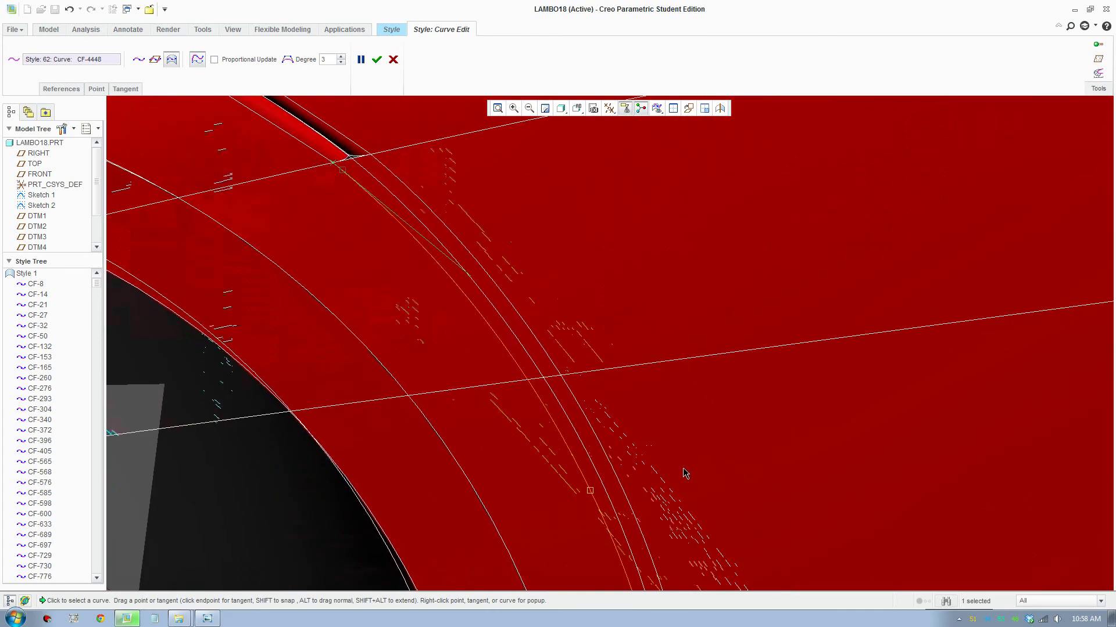
pyautogui.scroll(-3, 680, 459)
pyautogui.moveTo(559, 145); pyautogui.dragTo(549, 295, button='middle')
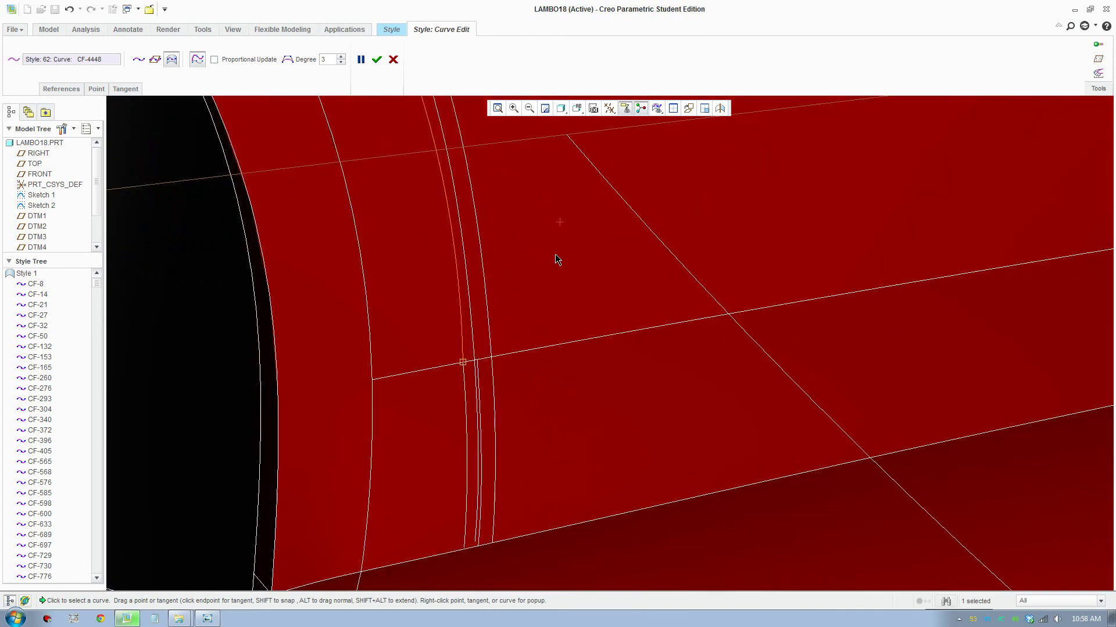
pyautogui.scroll(-3, 460, 374)
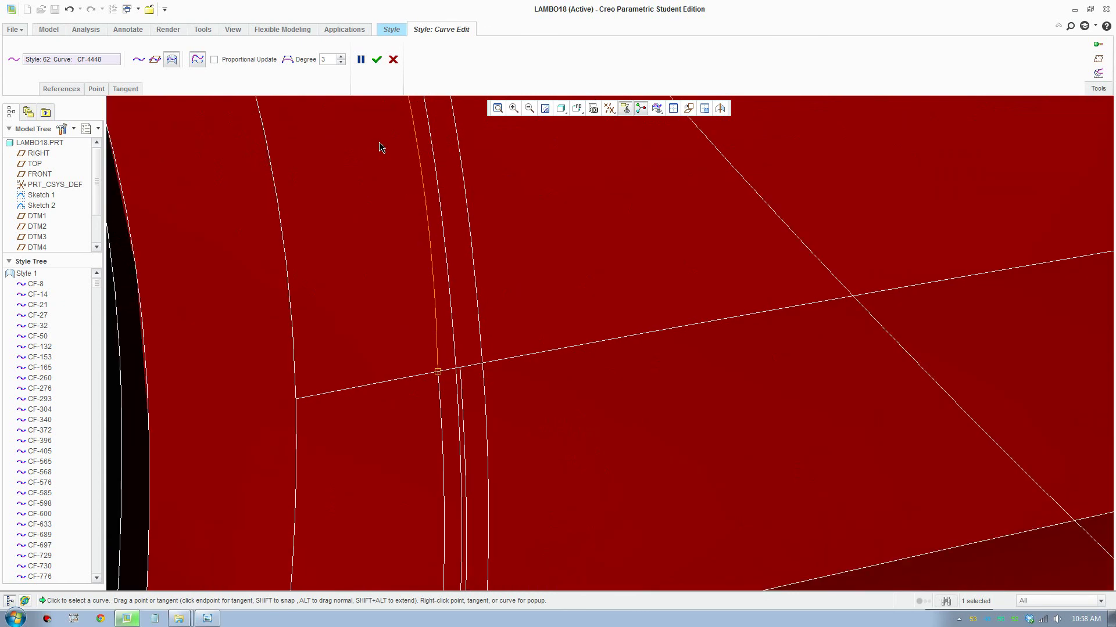
pyautogui.click(375, 60)
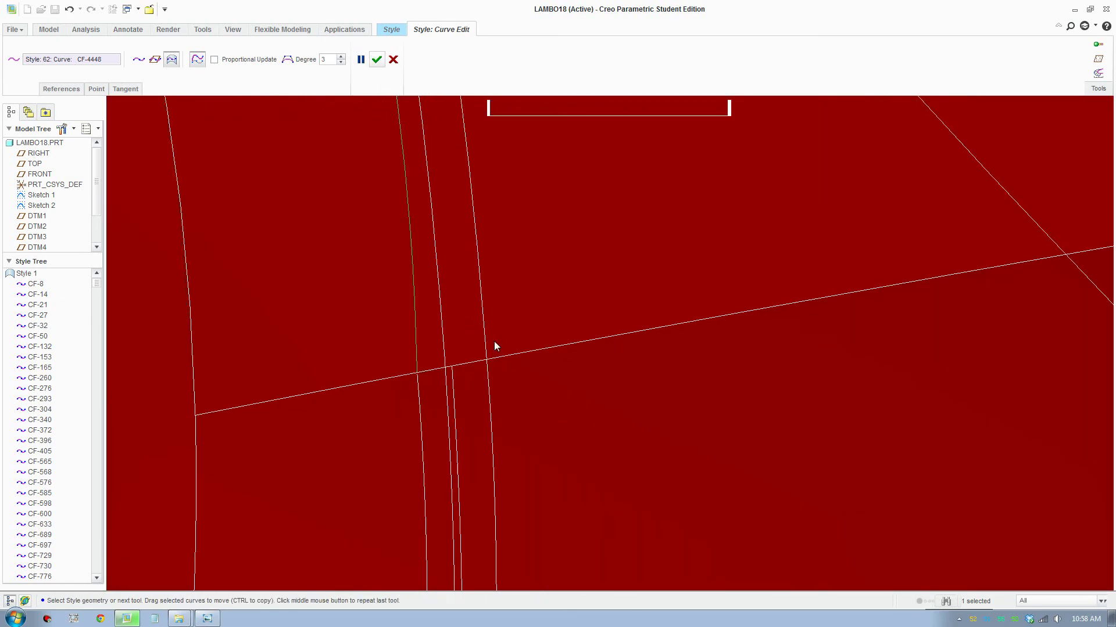
# Step: Convert the rear offset curve into an editable free curve
pyautogui.scroll(4, 494, 341)
pyautogui.scroll(-4, 493, 291)
pyautogui.scroll(-5, 482, 306)
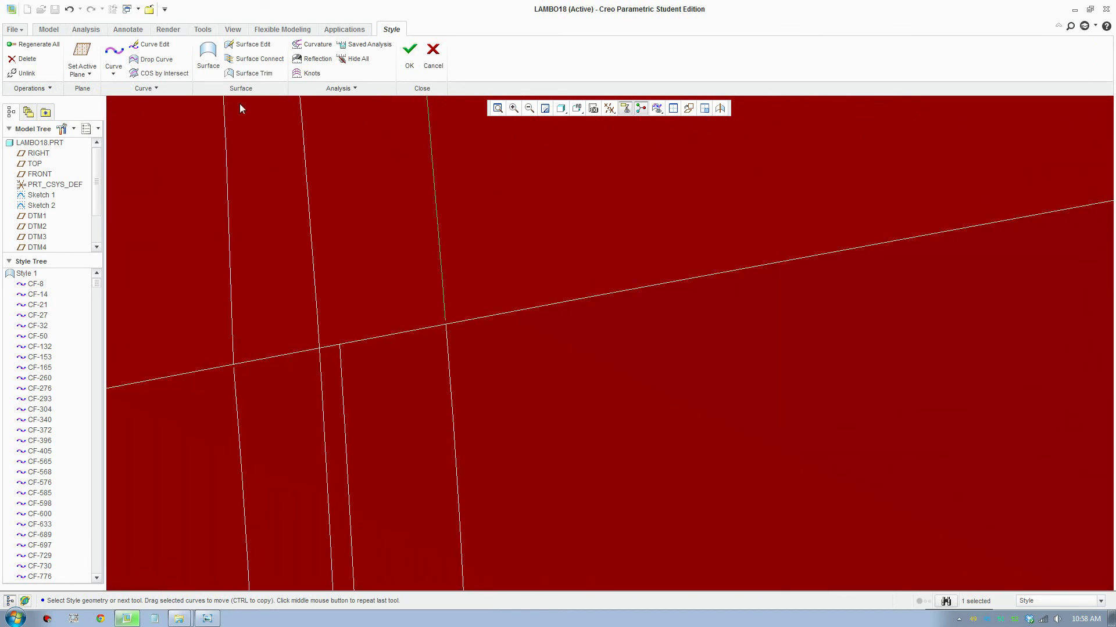
pyautogui.click(155, 89)
pyautogui.click(154, 189)
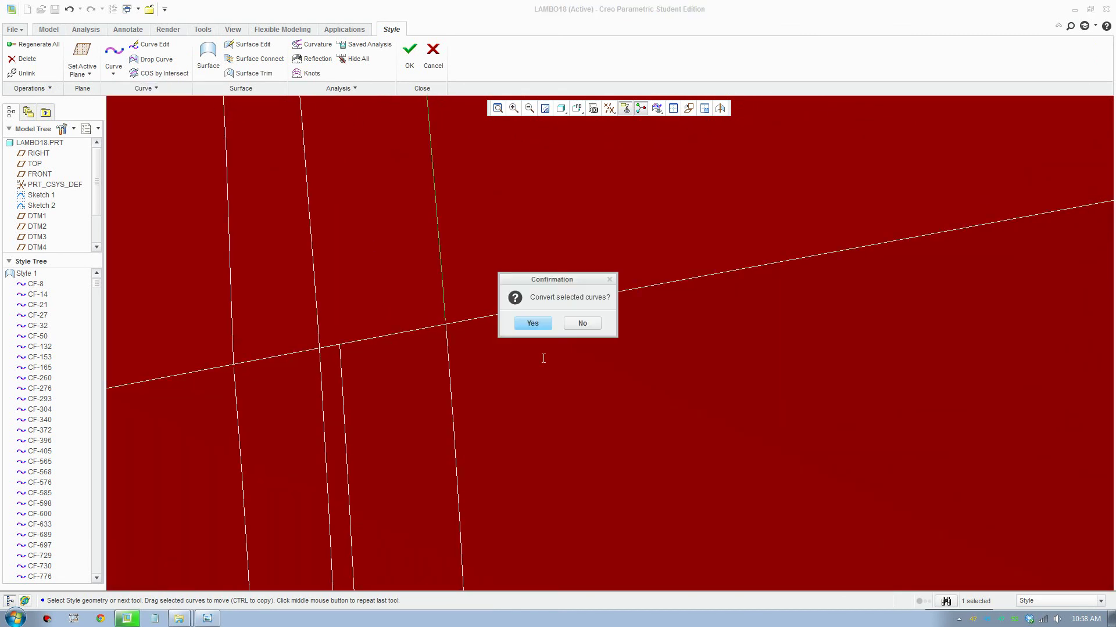
pyautogui.click(532, 323)
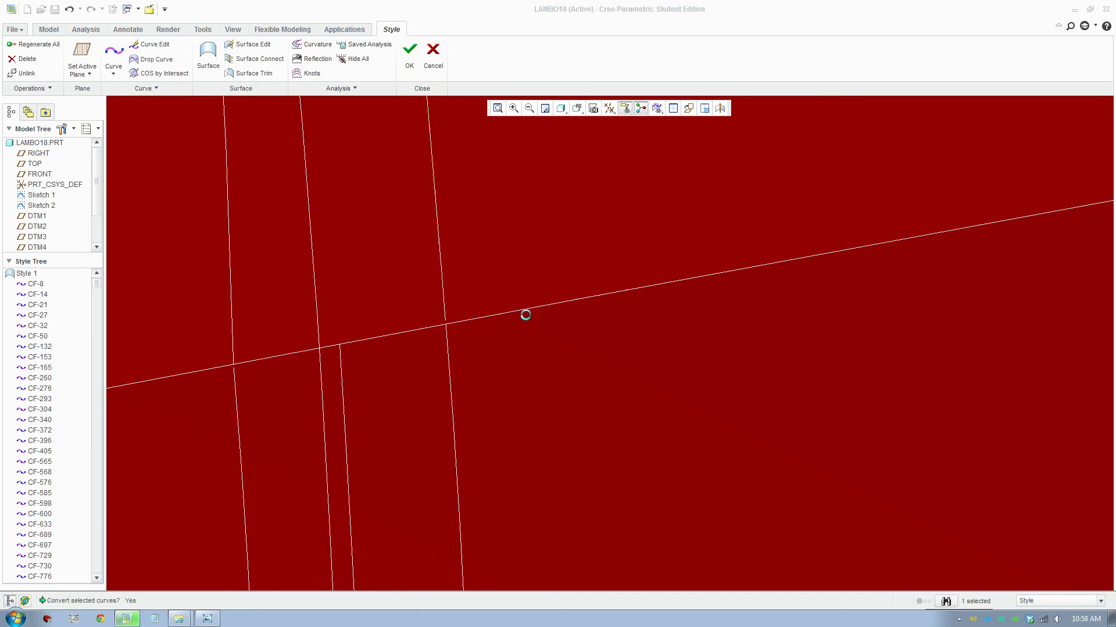
# Step: Edit the rear free curve CF-4449, snapping its upper endpoint to the rear lower corner of the existing panel gap
pyautogui.click(435, 321)
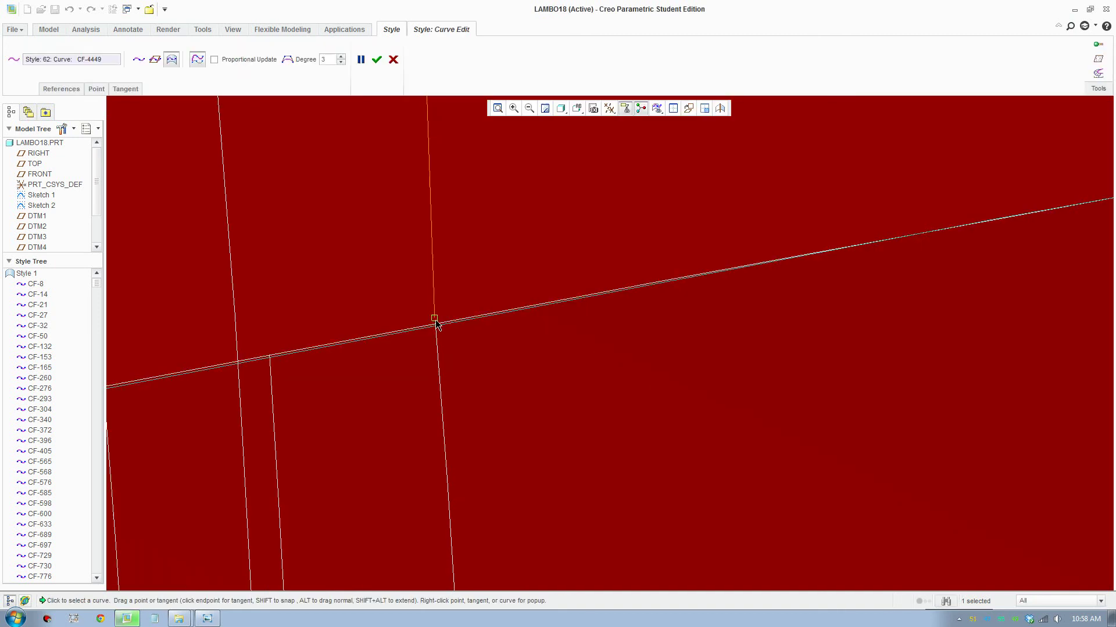
pyautogui.keyDown('shift'); pyautogui.moveTo(434, 329); pyautogui.dragTo(434, 329); pyautogui.keyUp('shift')
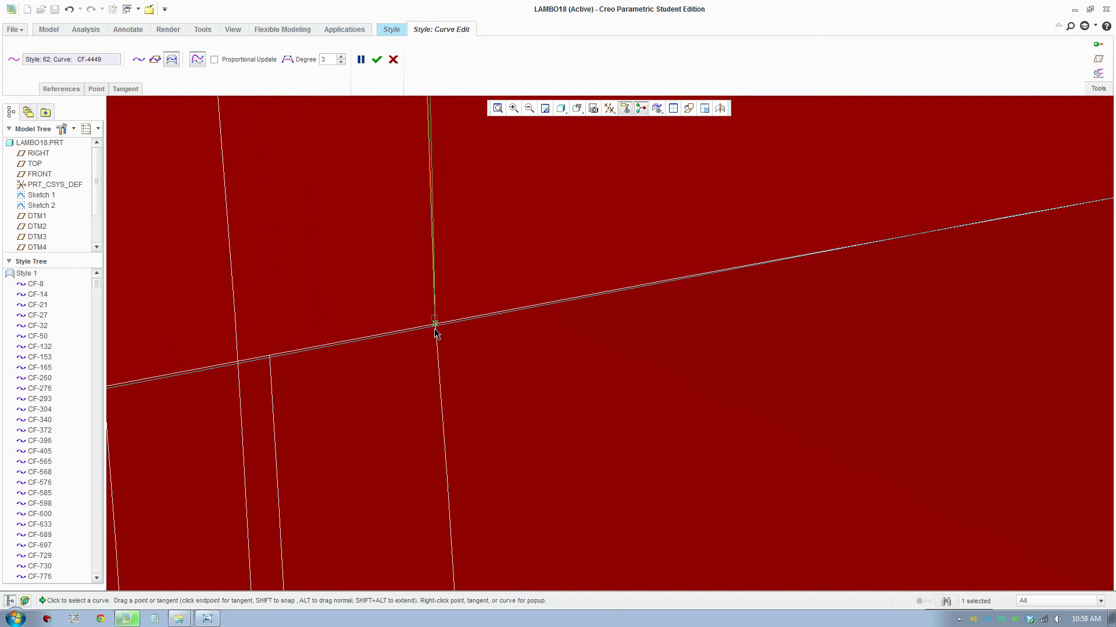
pyautogui.click(377, 59)
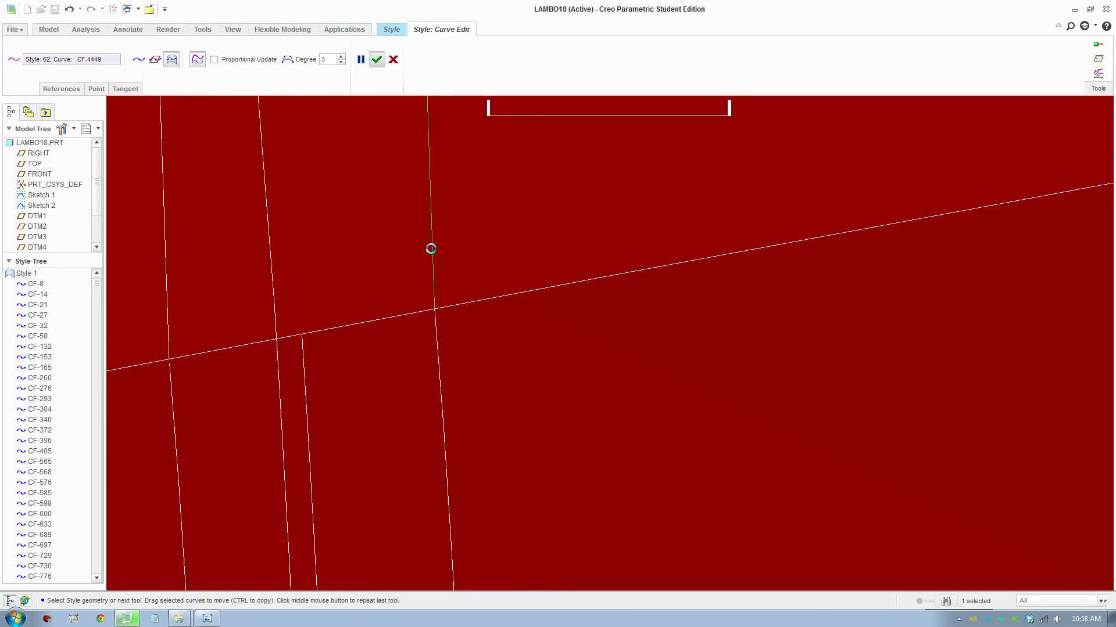
# Step: Trim the side surface behind the wheel arch with curve CF-4448, deleting the large portion behind the curve
pyautogui.scroll(7, 434, 246)
pyautogui.keyDown('shift'); pyautogui.moveTo(426, 230); pyautogui.dragTo(478, 403, button='middle'); pyautogui.keyUp('shift')
pyautogui.scroll(7, 477, 403)
pyautogui.keyDown('shift'); pyautogui.moveTo(446, 255); pyautogui.dragTo(478, 261, button='middle'); pyautogui.keyUp('shift')
pyautogui.click(483, 258)
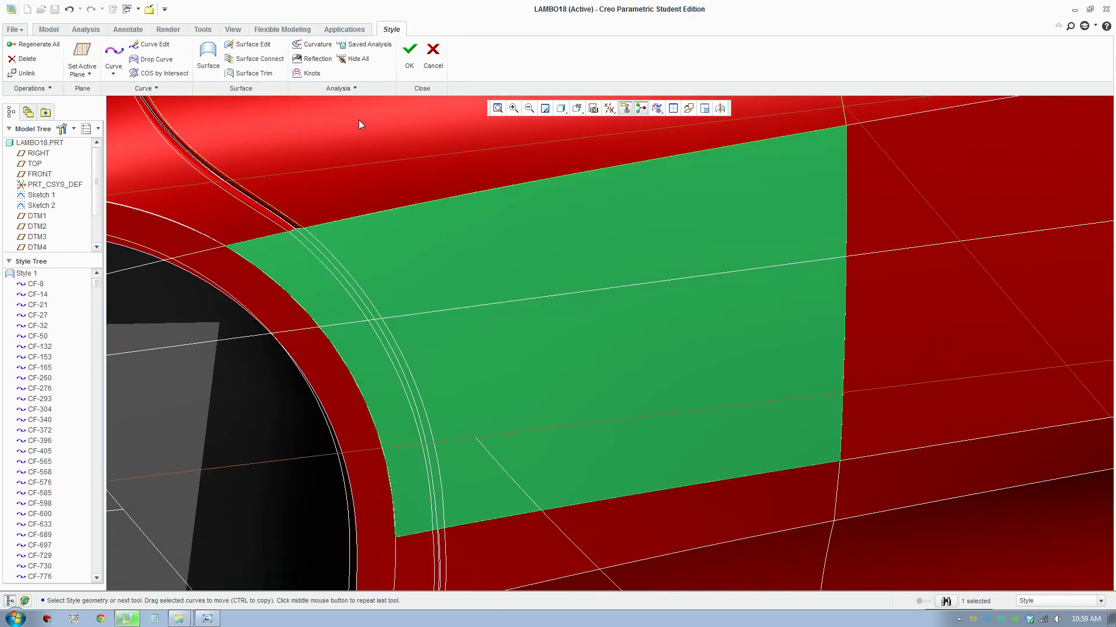
pyautogui.click(251, 74)
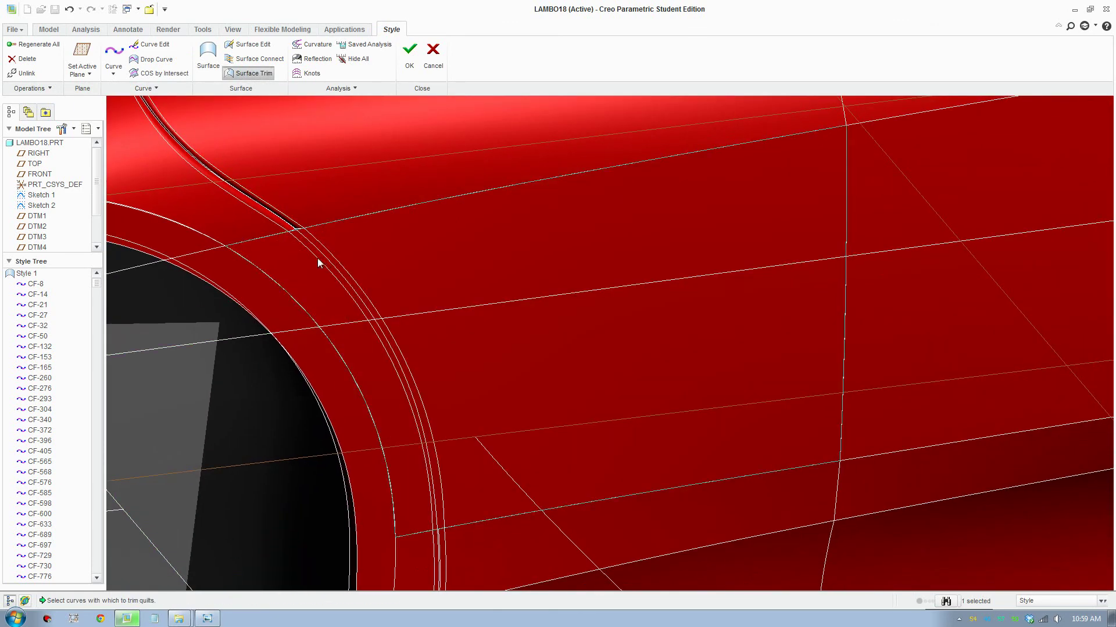
pyautogui.click(317, 258)
pyautogui.click(283, 60)
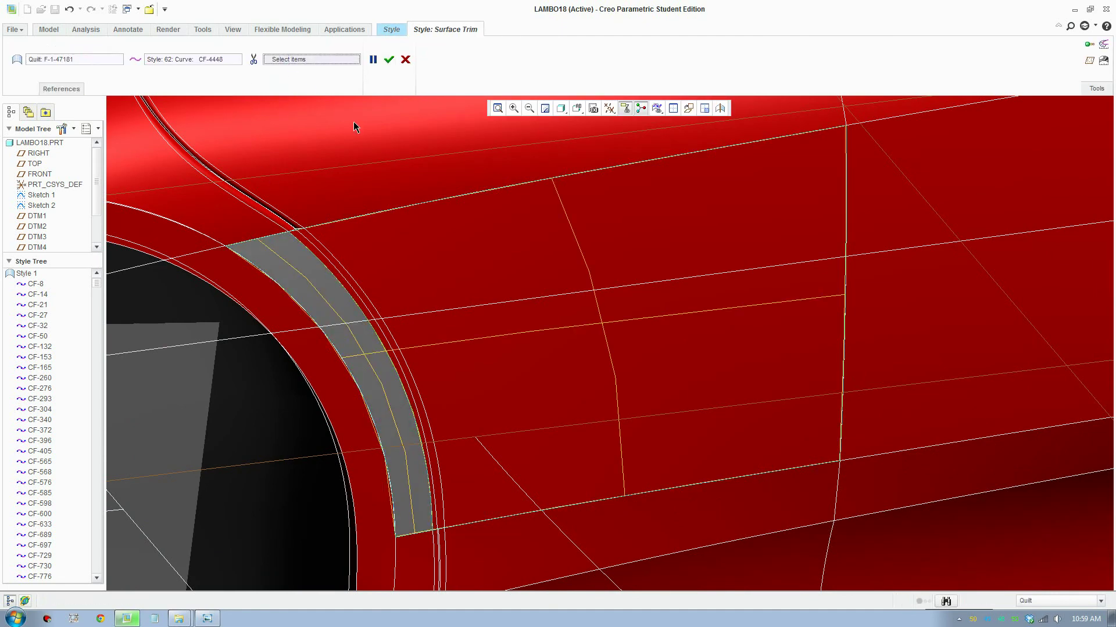
pyautogui.click(527, 263)
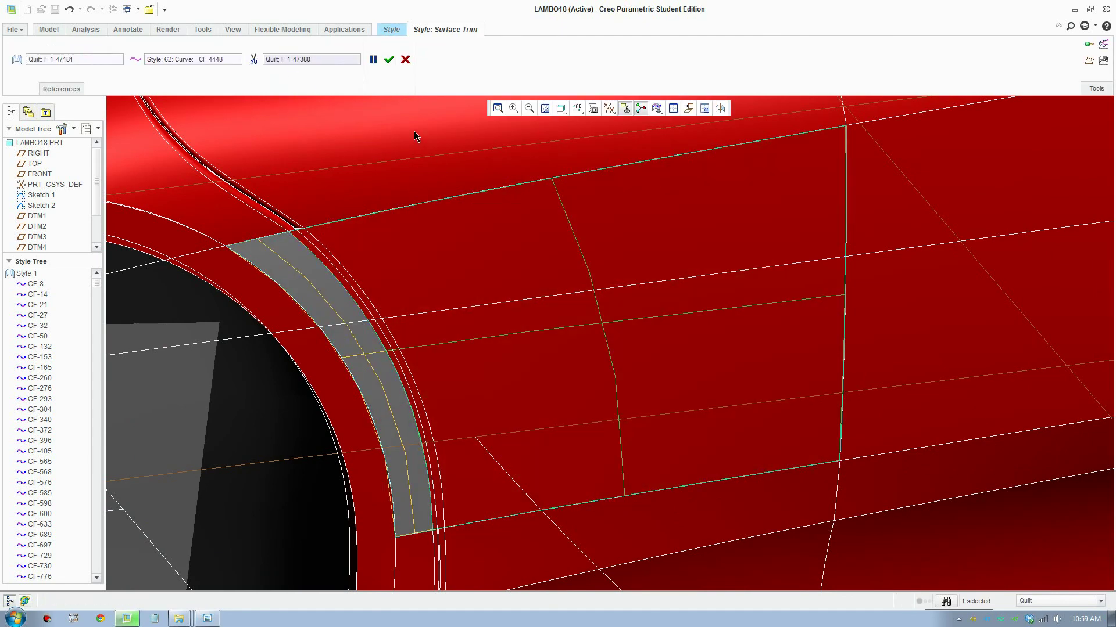
pyautogui.click(388, 61)
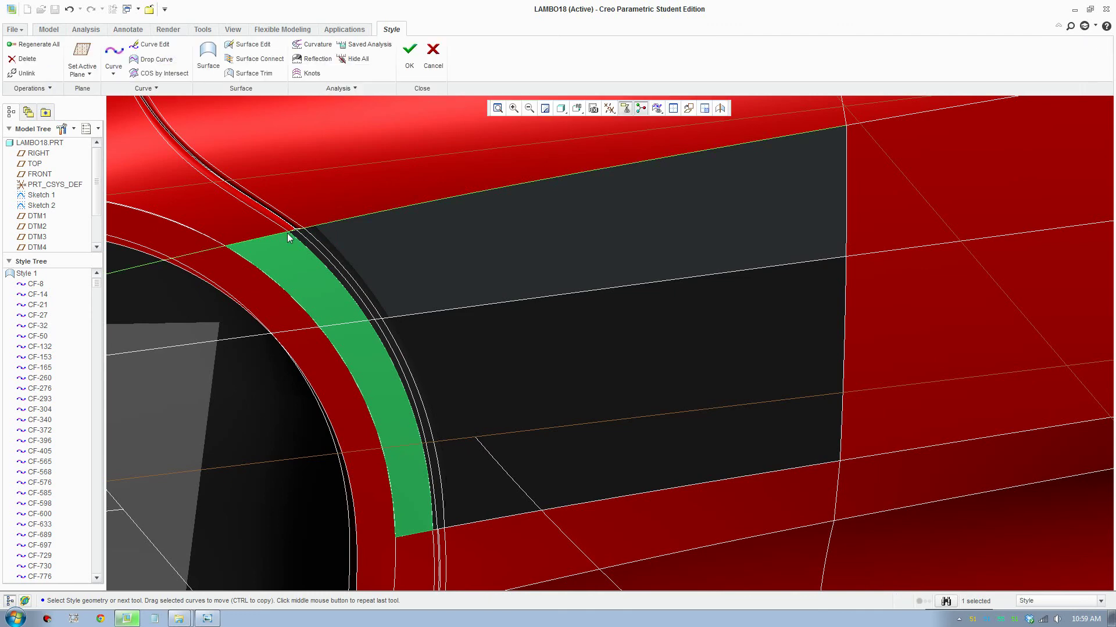
# Step: Create a free curve from the trimmed surface's upper corner to the inner corner of the existing panel gap
pyautogui.scroll(-2, 288, 230)
pyautogui.scroll(-3, 288, 230)
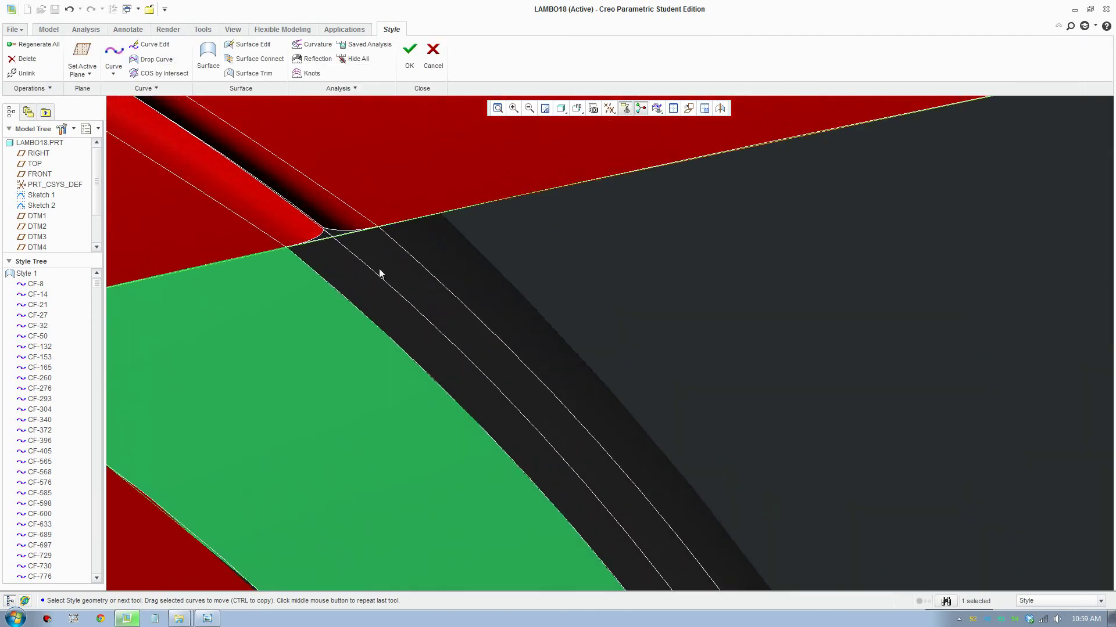
pyautogui.scroll(-2, 372, 268)
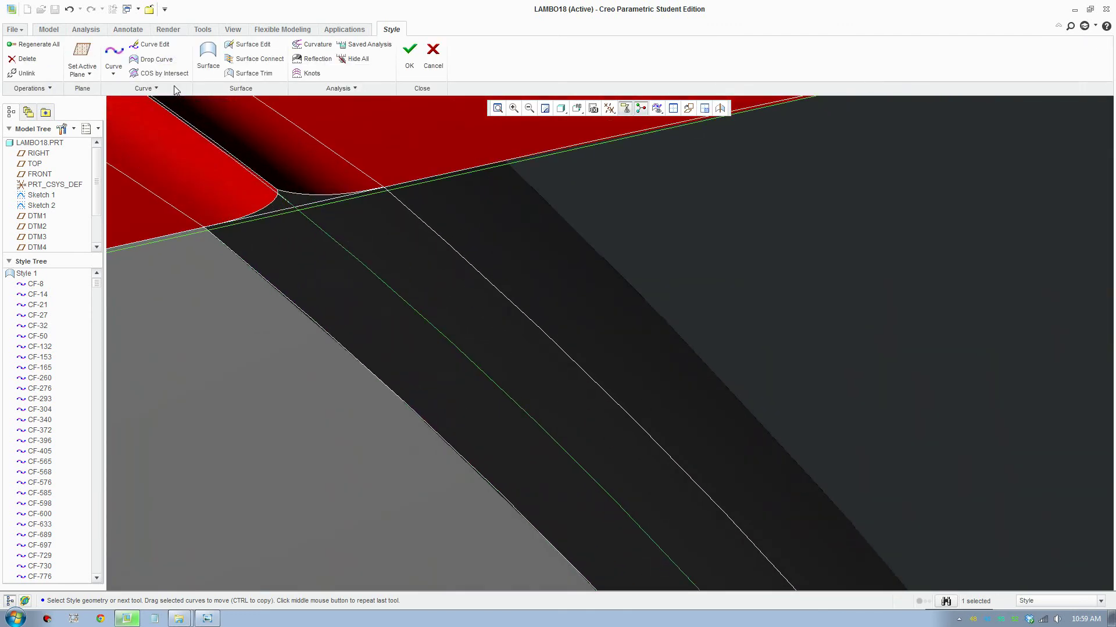
pyautogui.click(112, 53)
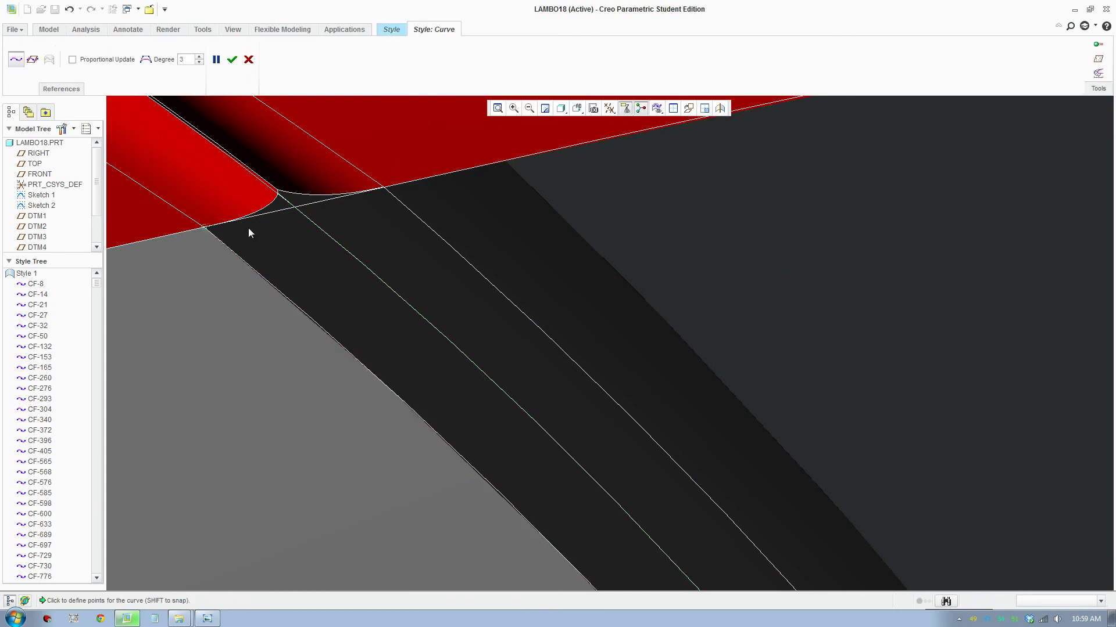
pyautogui.keyDown('shift'); pyautogui.moveTo(307, 218); pyautogui.dragTo(277, 202); pyautogui.keyUp('shift')
pyautogui.keyDown('shift'); pyautogui.click(263, 193); pyautogui.keyUp('shift')
pyautogui.scroll(-2, 298, 228)
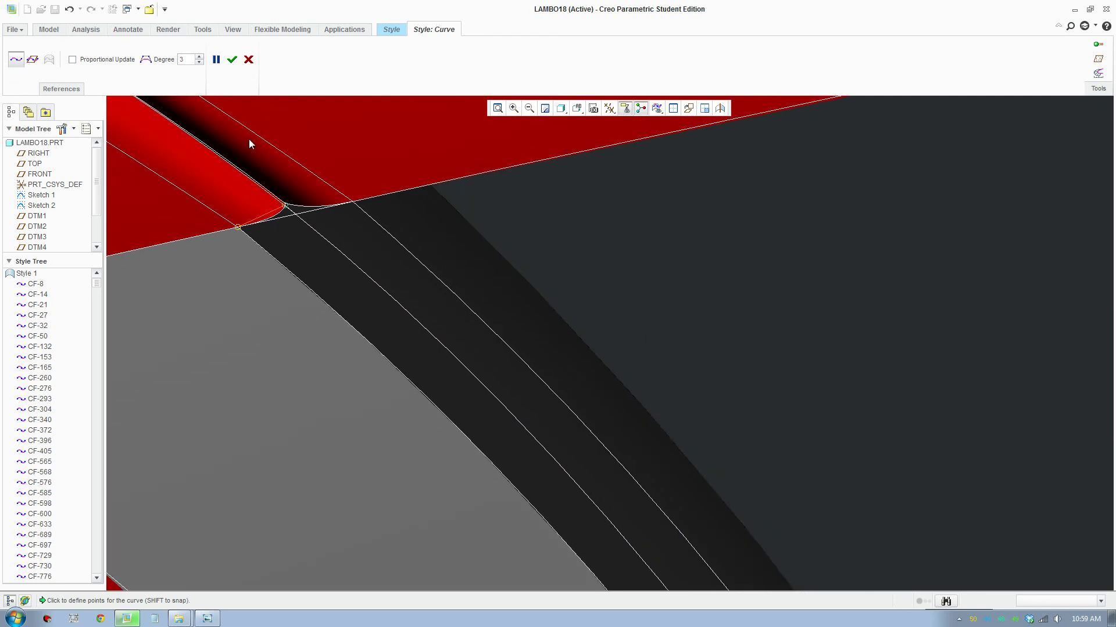
pyautogui.click(231, 61)
pyautogui.scroll(-1, 272, 221)
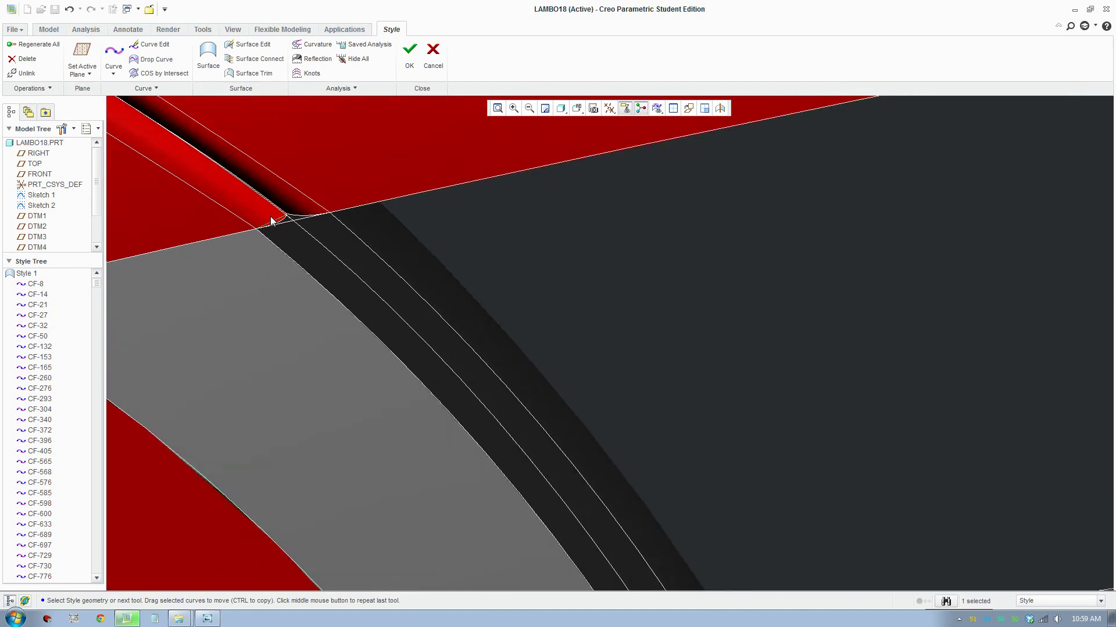
# Step: Constrain the short gap curve CF-4453 to Surface Curvature with the trimmed wheel arch surface at its outer endpoint
pyautogui.scroll(3, 272, 221)
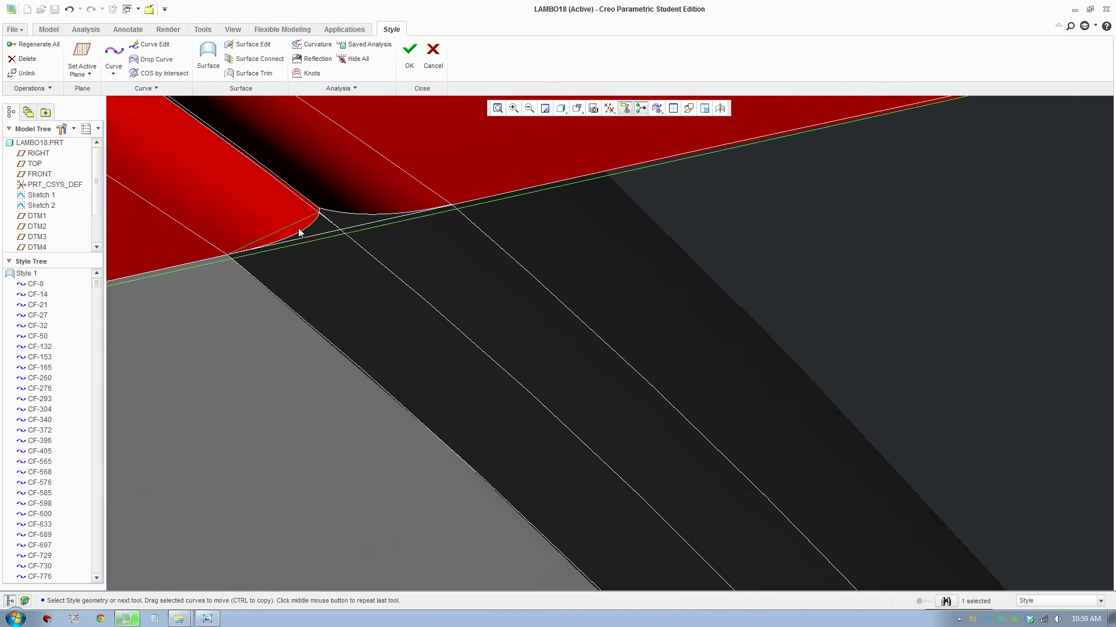
pyautogui.click(150, 46)
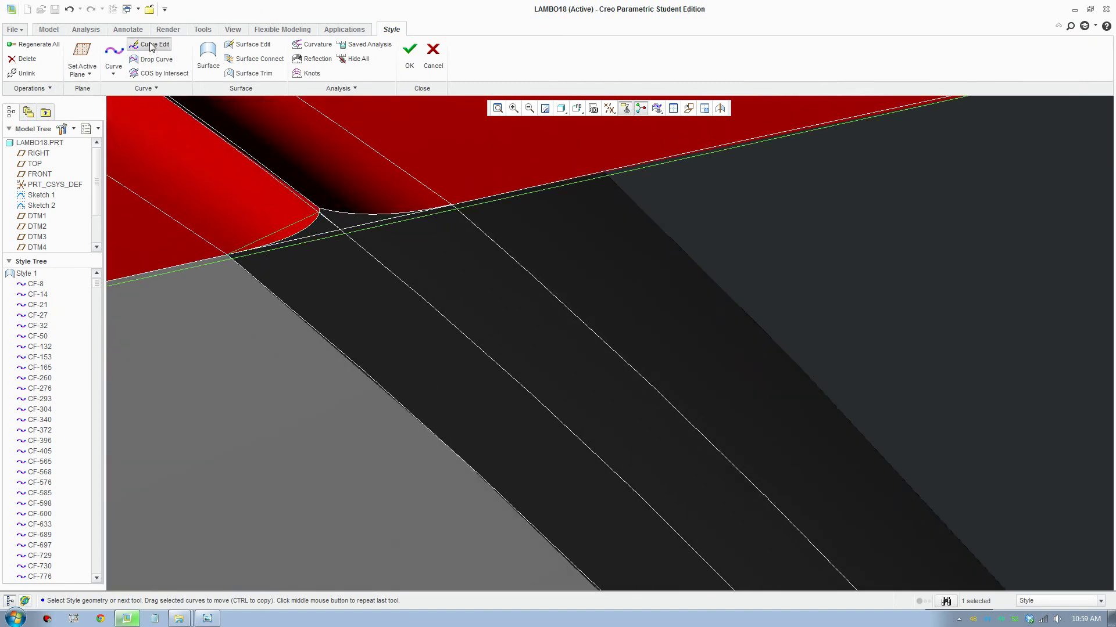
pyautogui.click(227, 256)
pyautogui.click(141, 91)
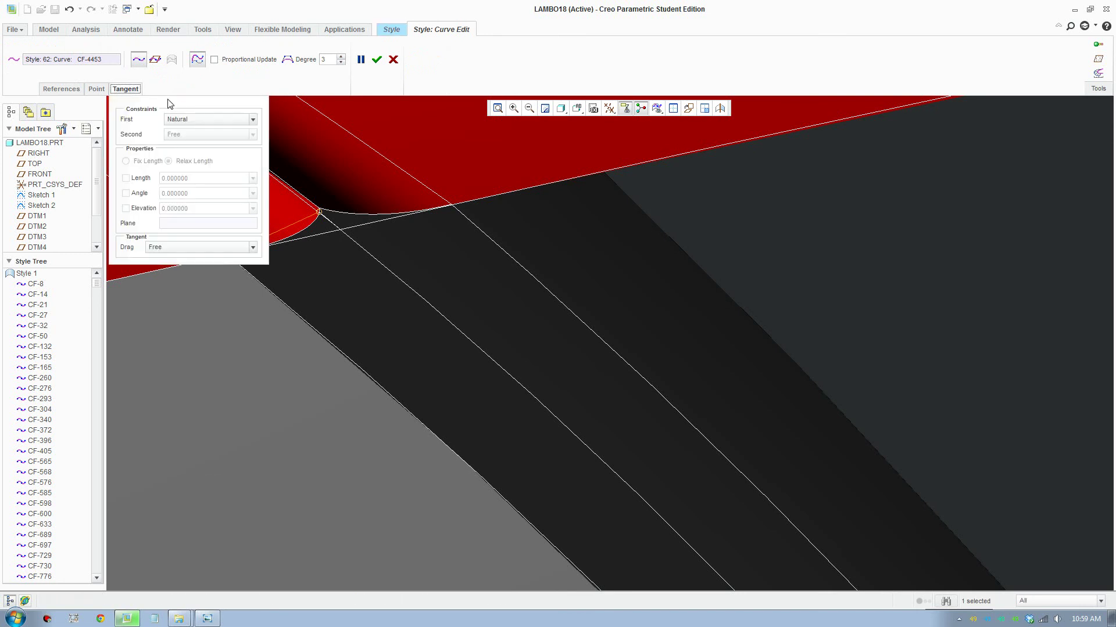
pyautogui.click(200, 119)
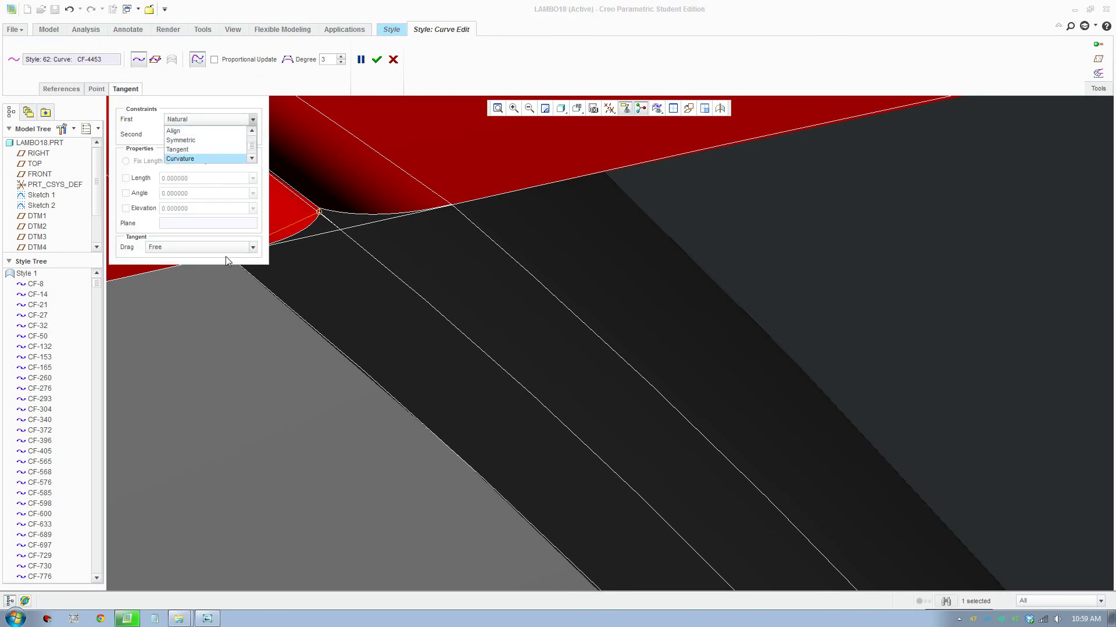
pyautogui.scroll(-1, 210, 160)
pyautogui.click(197, 140)
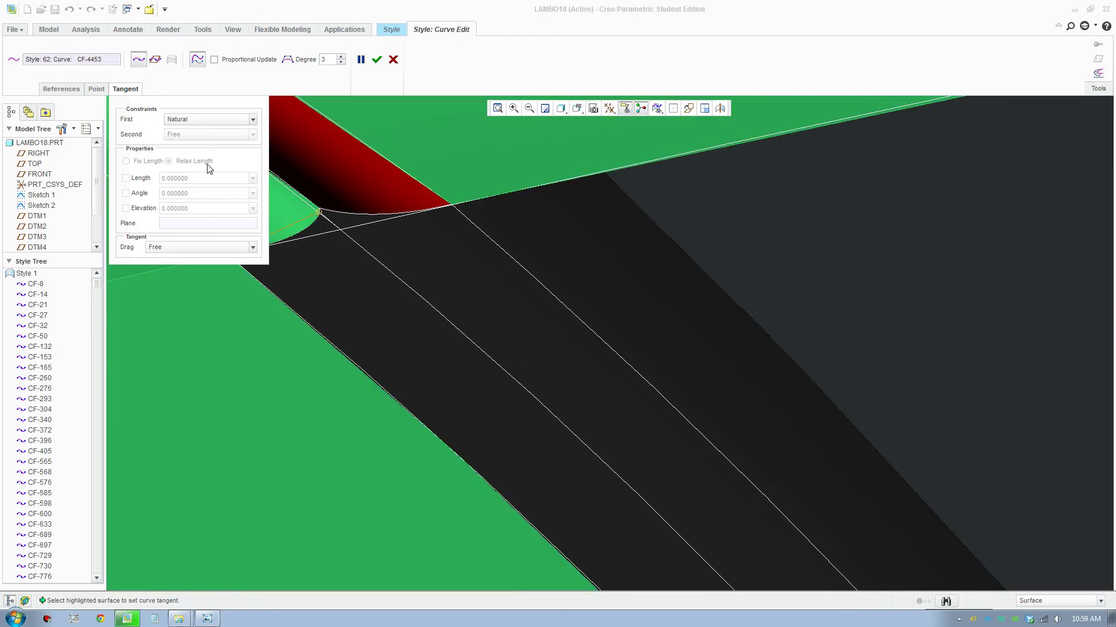
pyautogui.click(218, 337)
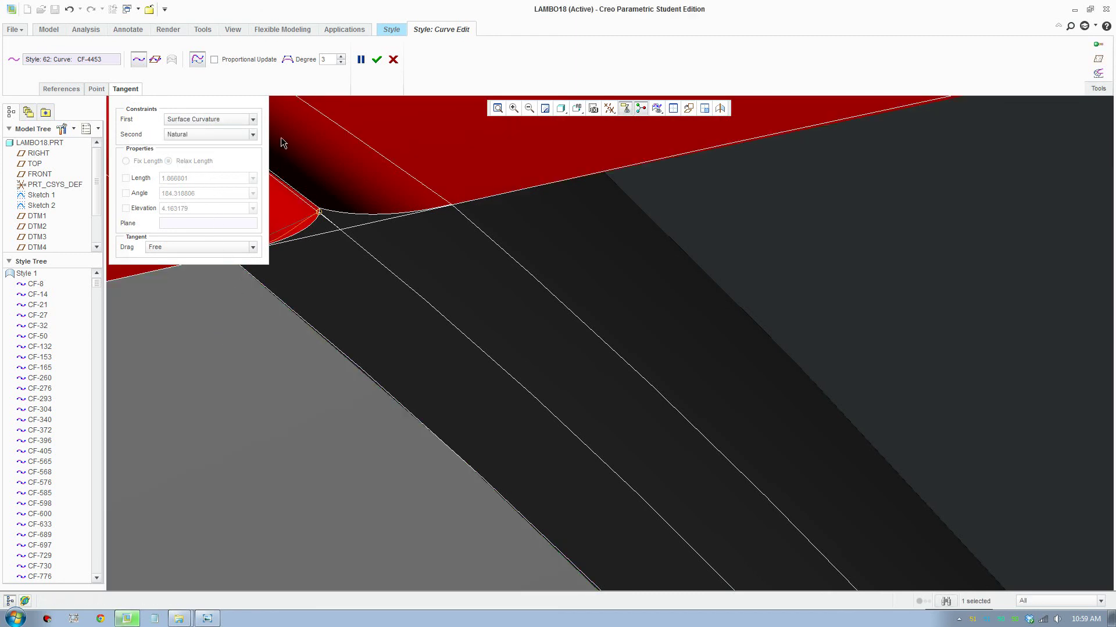
# Step: In the top view, pull the tangent at CF-4453's inner endpoint outward to an angle of about 85° and a length of about 2.2
pyautogui.keyDown('shift'); pyautogui.moveTo(357, 304); pyautogui.dragTo(574, 401, button='middle'); pyautogui.keyUp('shift')
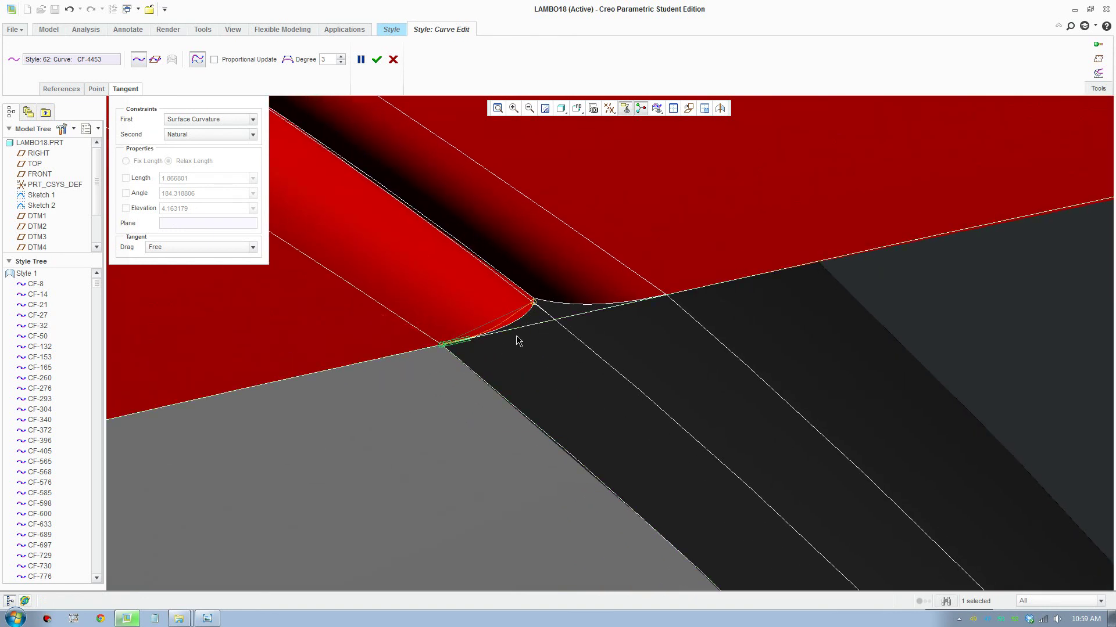
pyautogui.click(534, 302)
pyautogui.click(577, 109)
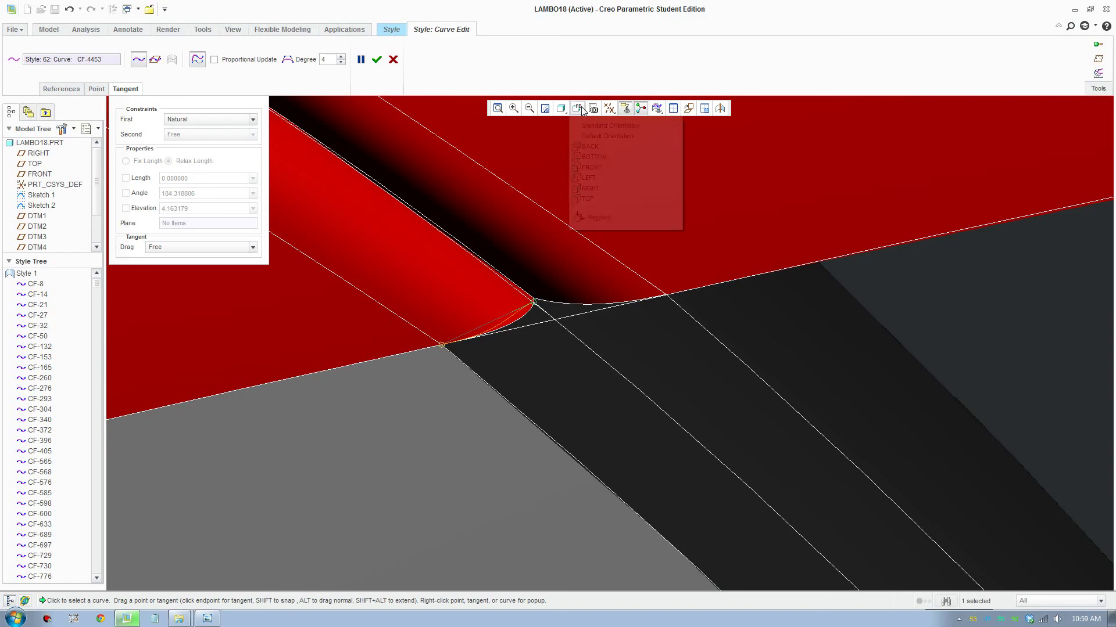
pyautogui.click(608, 194)
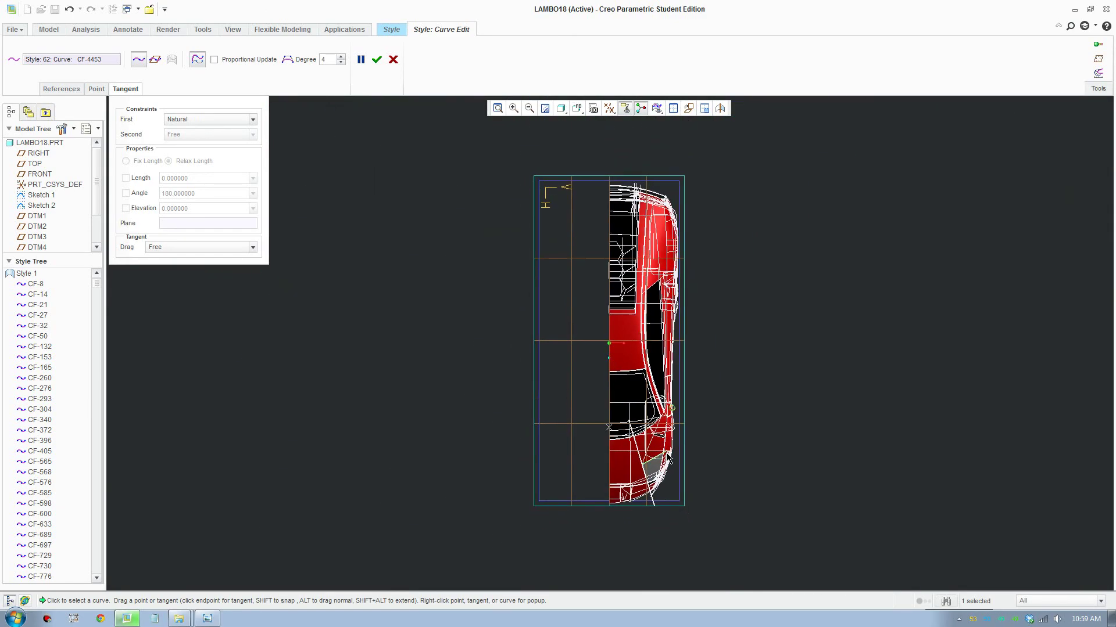
pyautogui.scroll(3, 668, 459)
pyautogui.scroll(4, 686, 378)
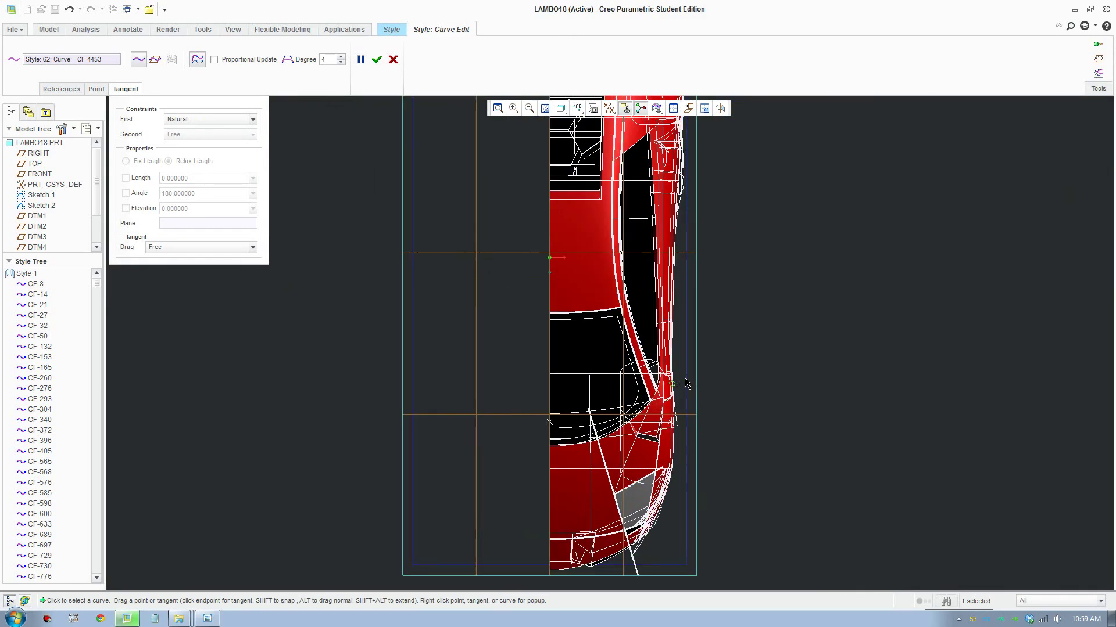
pyautogui.scroll(4, 683, 399)
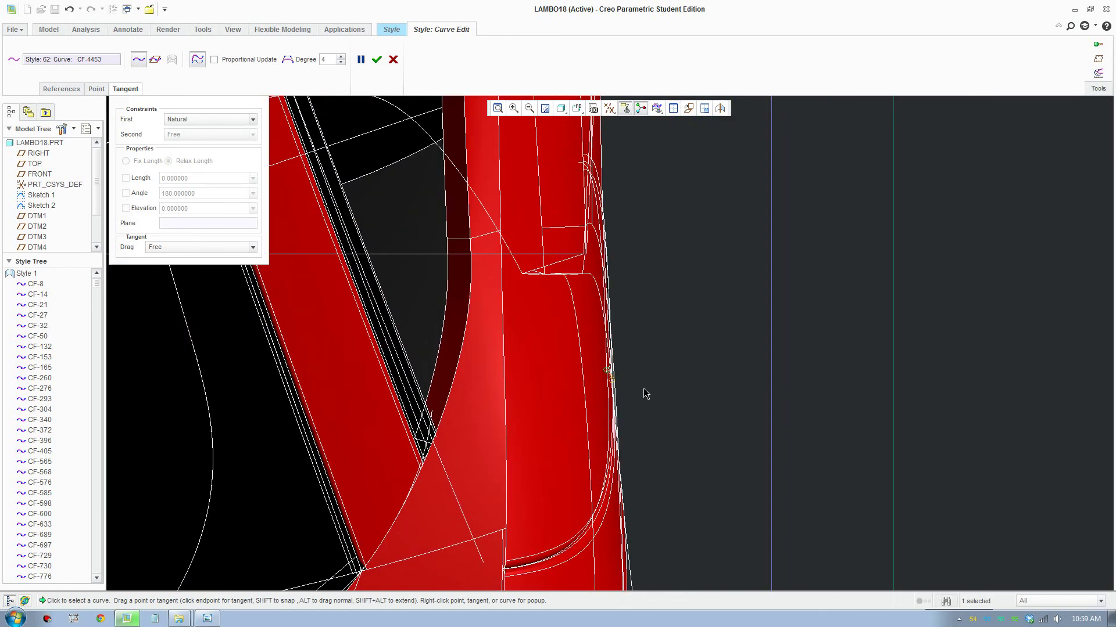
pyautogui.scroll(4, 645, 394)
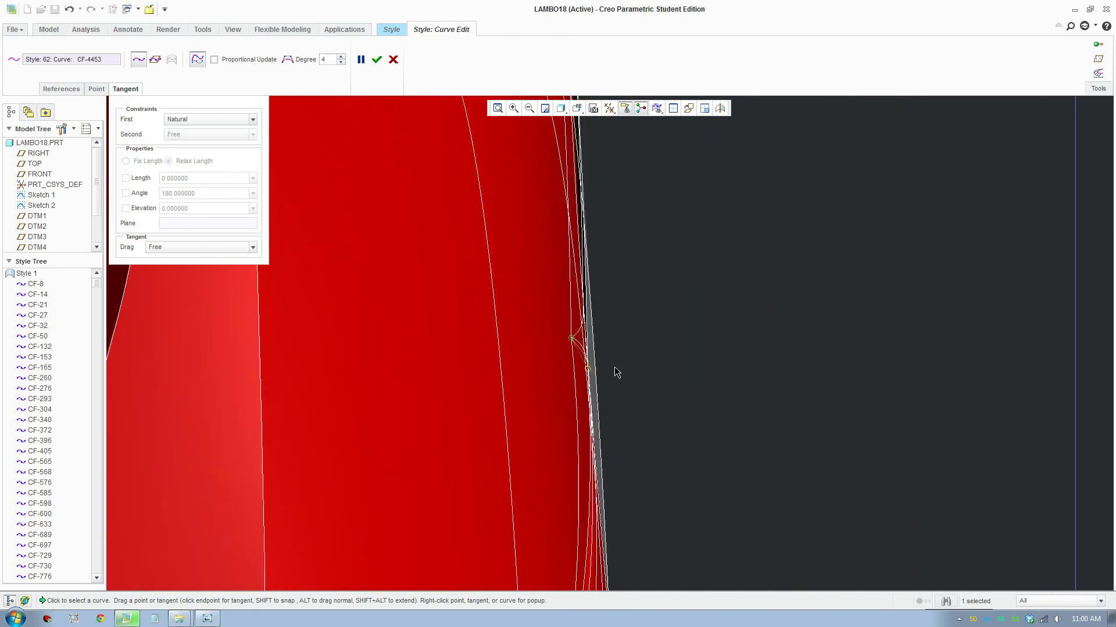
pyautogui.scroll(4, 614, 370)
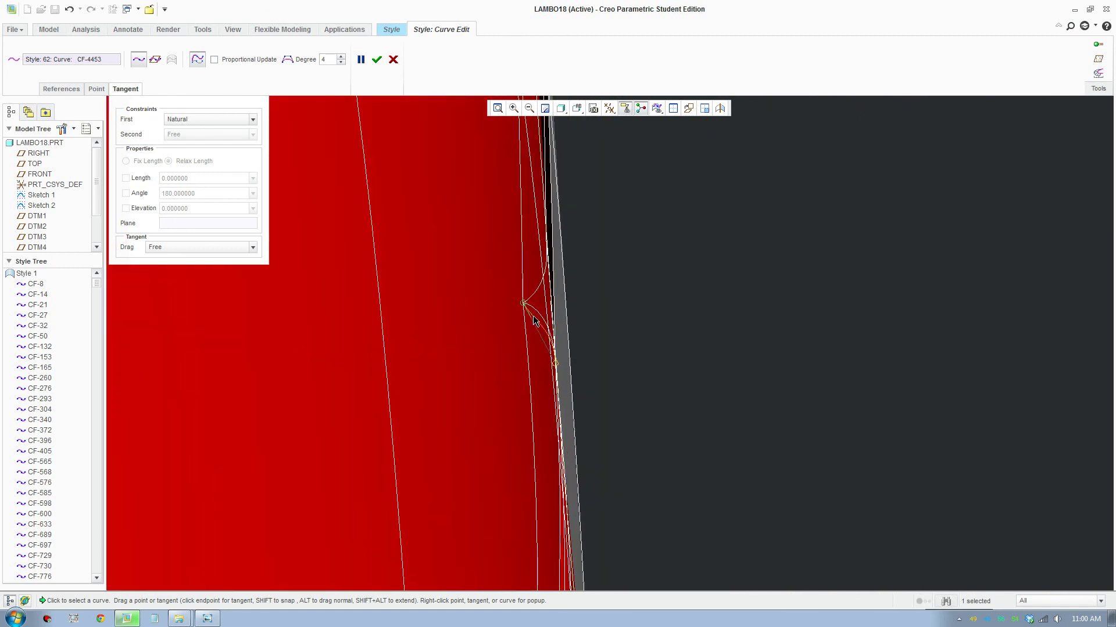
pyautogui.moveTo(533, 317); pyautogui.dragTo(544, 310)
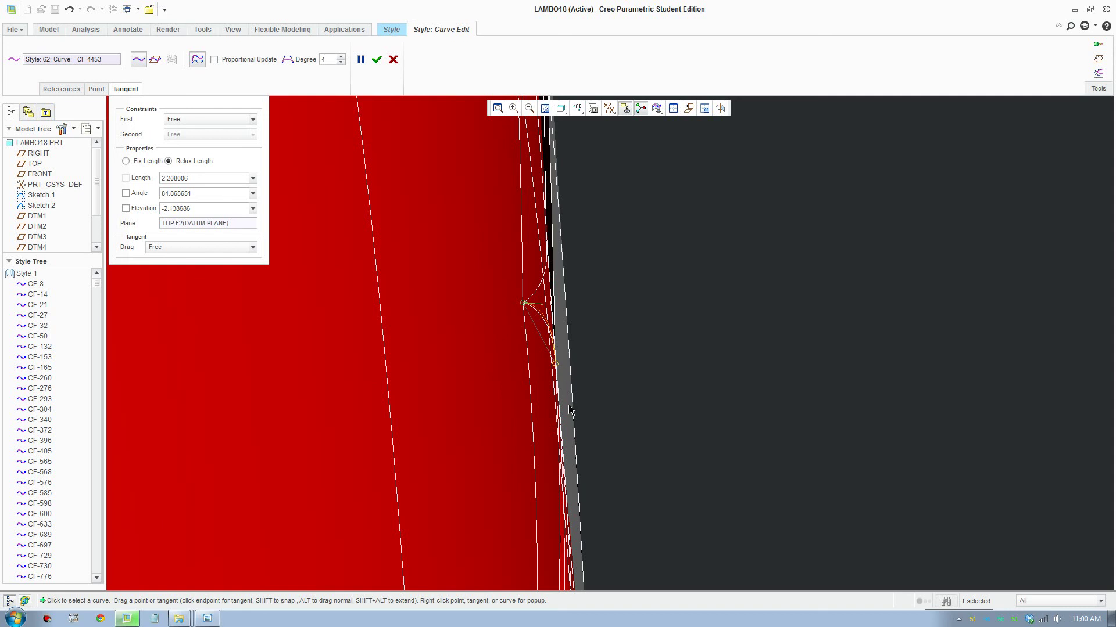
pyautogui.click(376, 60)
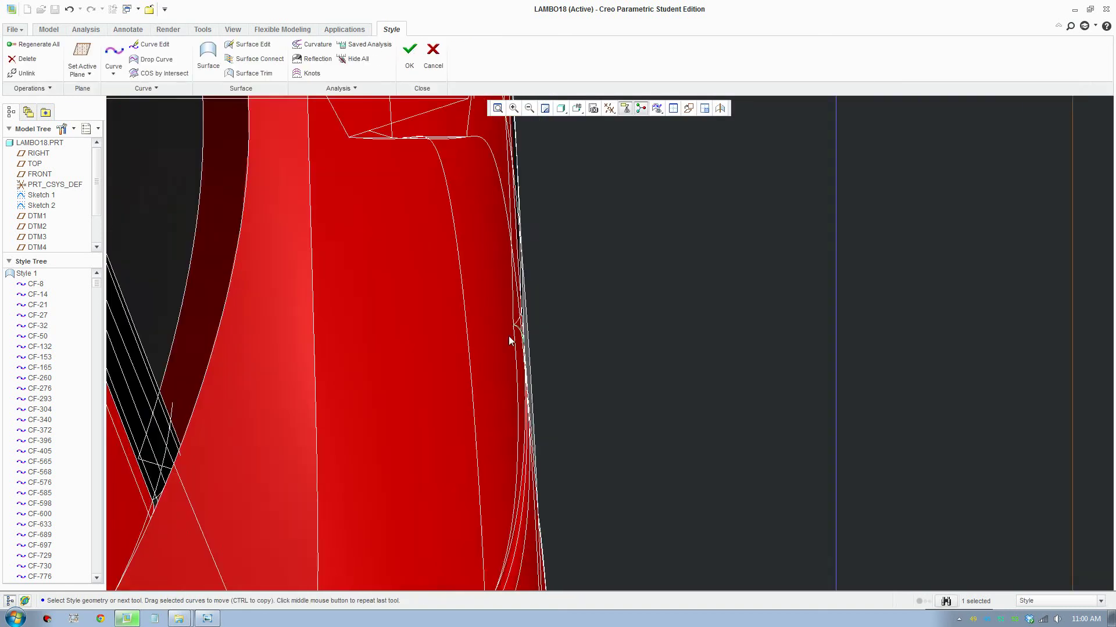
# Step: Create a free curve from the trimmed surface's lower corner to the inner gap curve beside it
pyautogui.scroll(6, 508, 336)
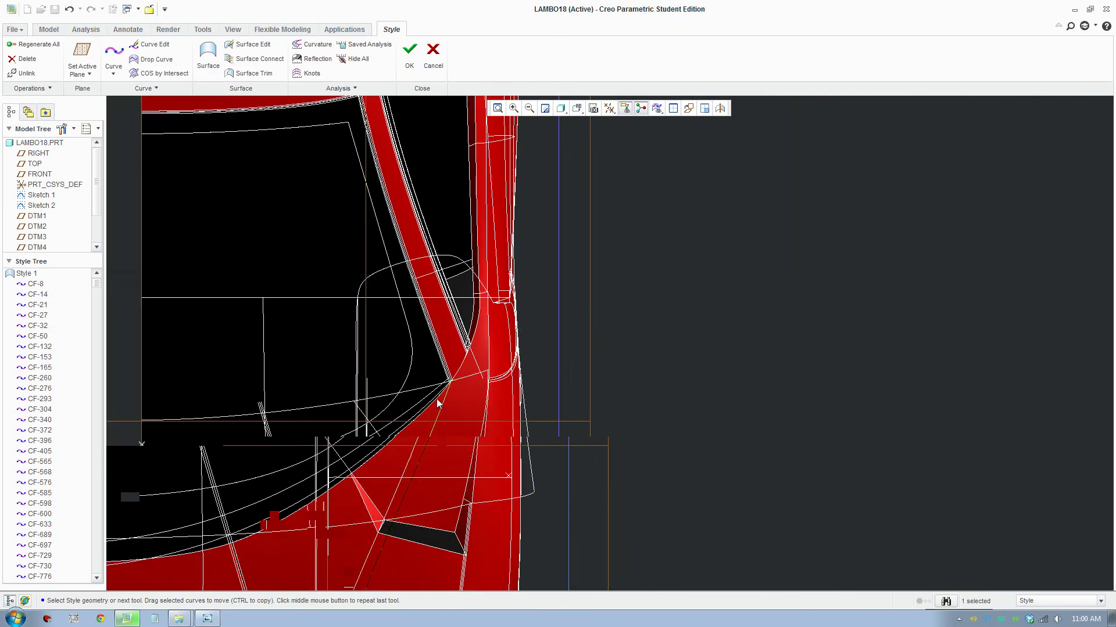
pyautogui.moveTo(432, 371); pyautogui.dragTo(379, 334, button='middle')
pyautogui.keyDown('shift'); pyautogui.moveTo(399, 243); pyautogui.dragTo(645, 341, button='middle'); pyautogui.keyUp('shift')
pyautogui.scroll(-6, 608, 377)
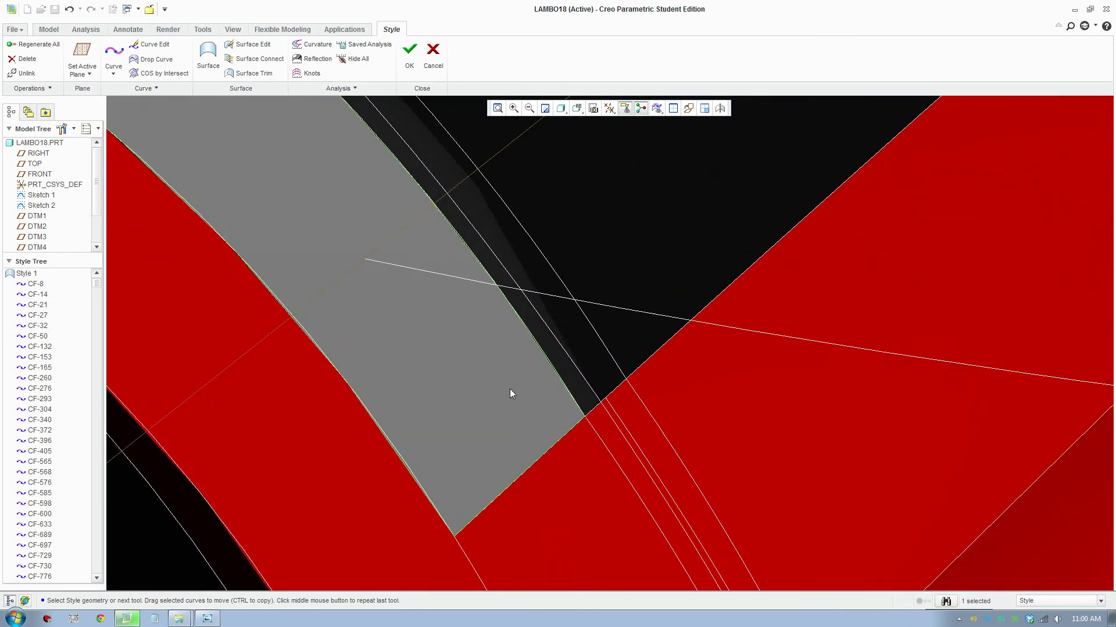
pyautogui.click(114, 51)
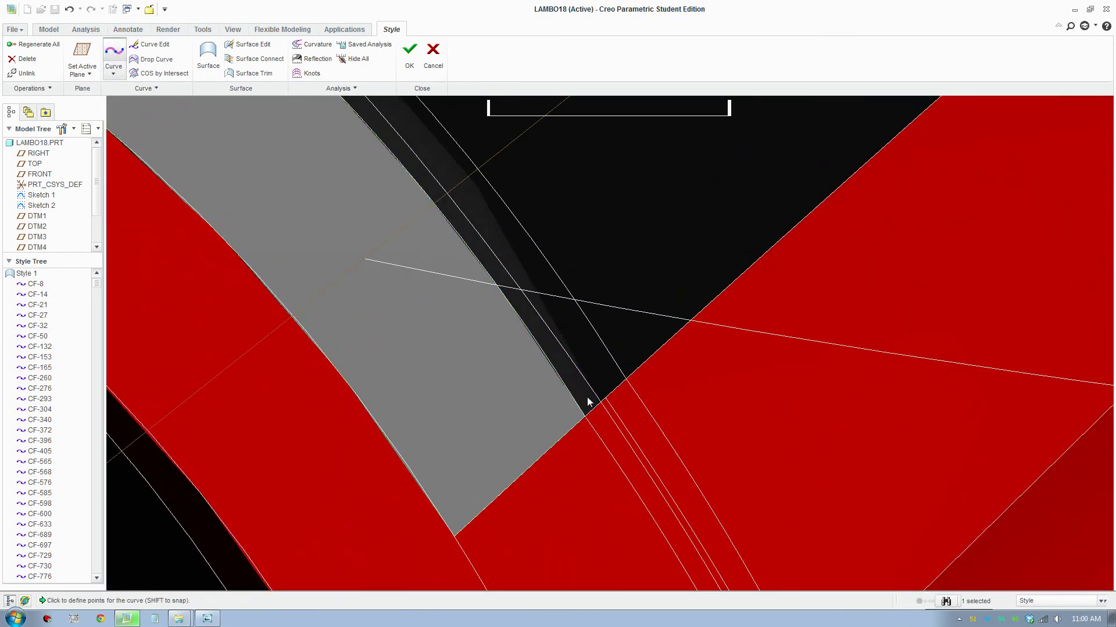
pyautogui.scroll(-2, 581, 413)
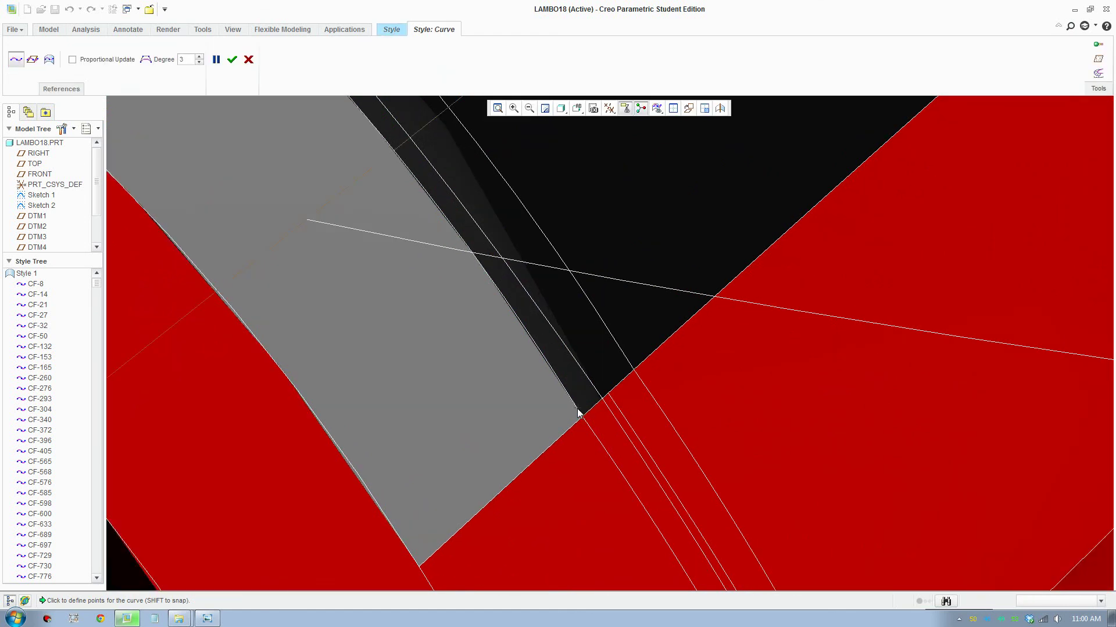
pyautogui.click(578, 409)
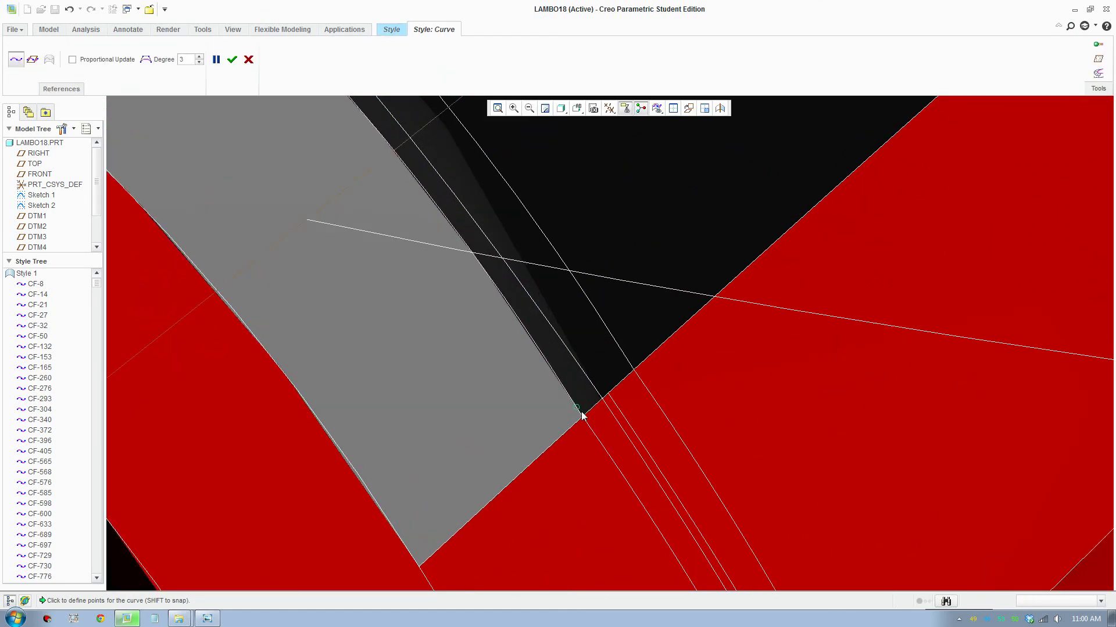
pyautogui.click(584, 372)
pyautogui.keyDown('shift'); pyautogui.moveTo(596, 388); pyautogui.dragTo(600, 393); pyautogui.keyUp('shift')
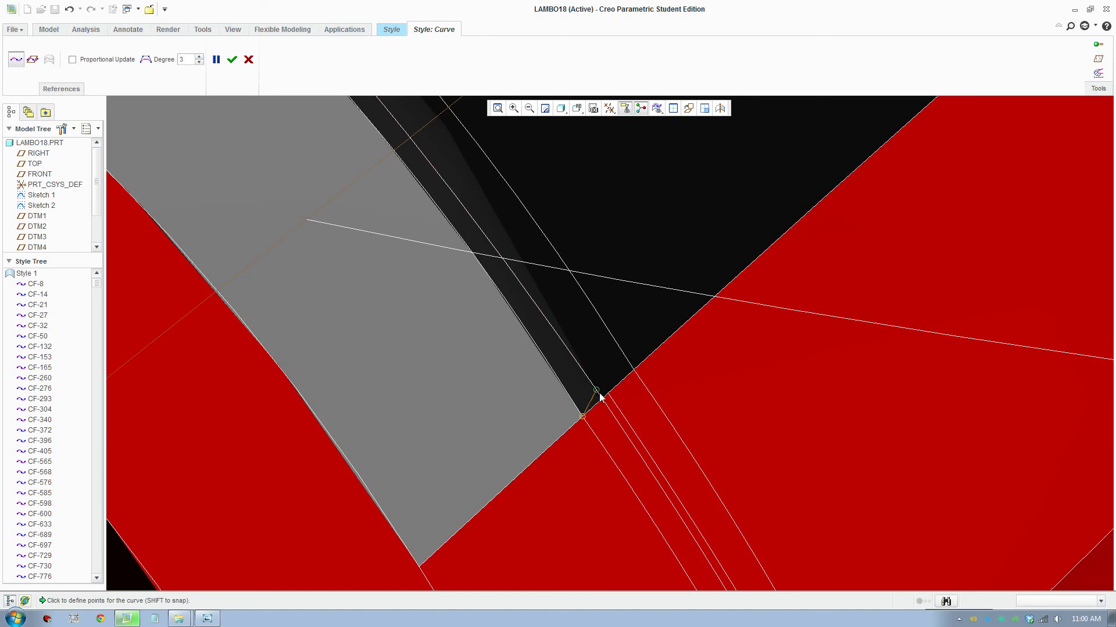
pyautogui.click(232, 59)
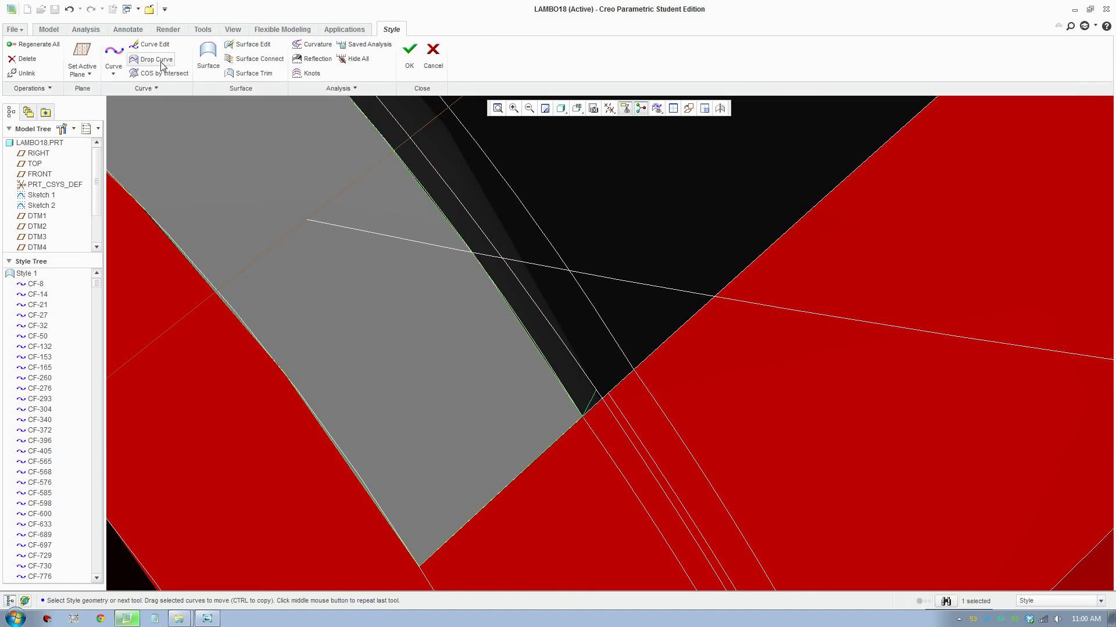
# Step: Constrain the lower gap curve CF-4454 to Surface Curvature with the trimmed wheel arch surface at its outer endpoint
pyautogui.click(149, 45)
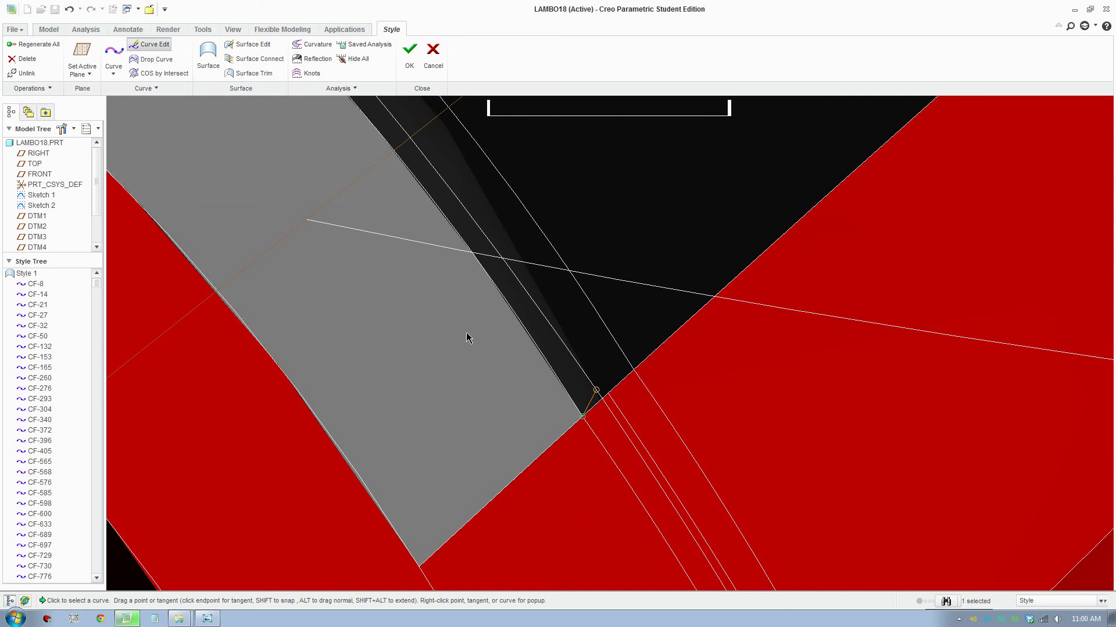
pyautogui.click(138, 89)
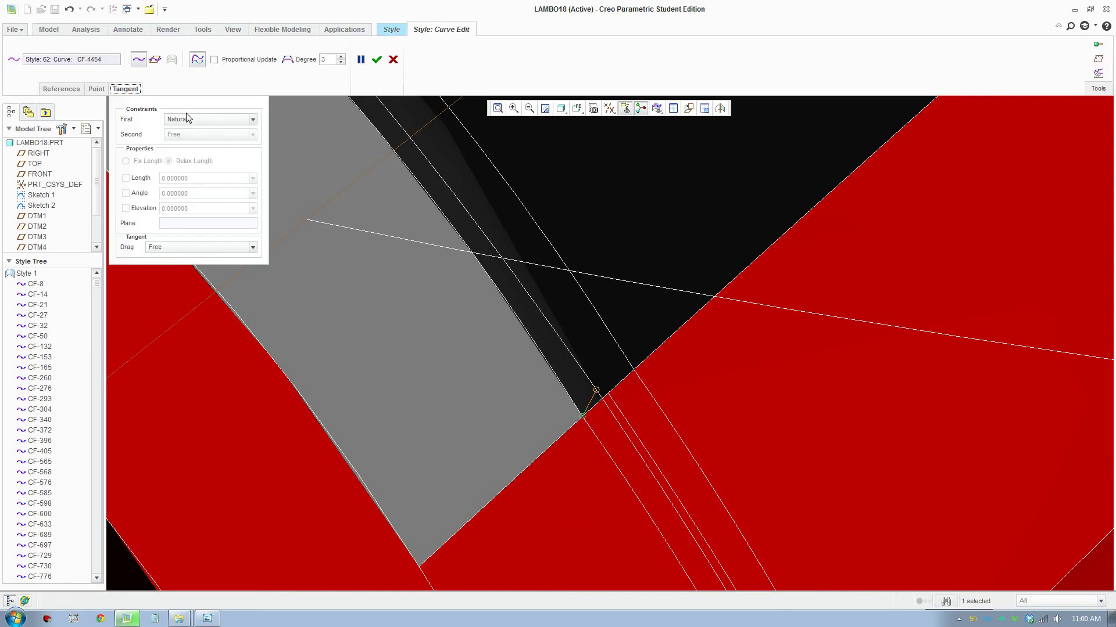
pyautogui.click(194, 119)
pyautogui.scroll(-3, 203, 154)
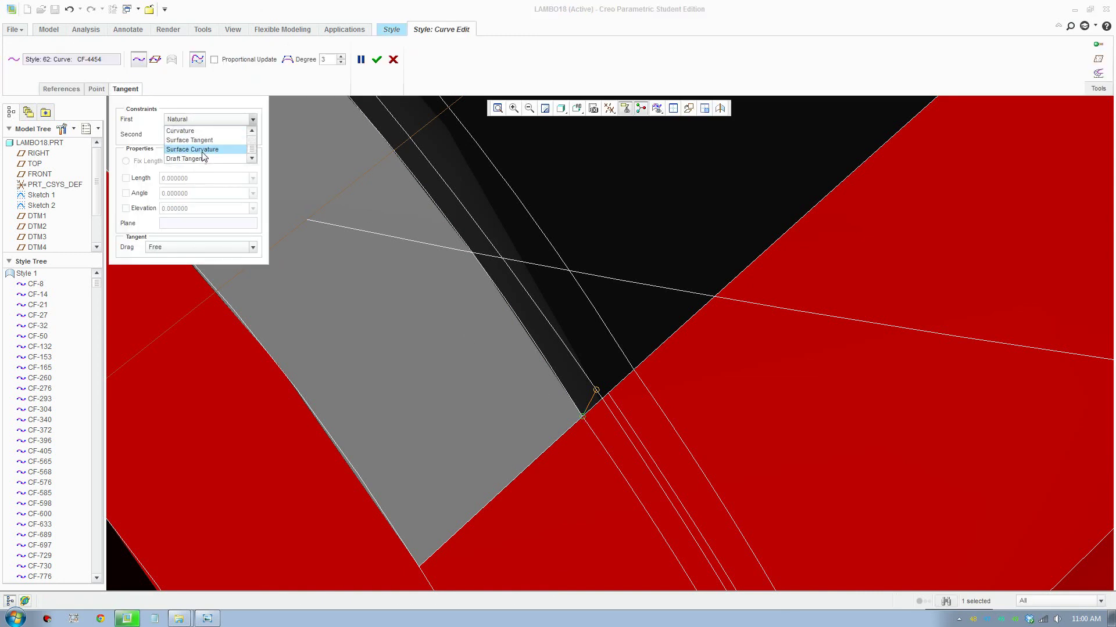
pyautogui.click(202, 150)
pyautogui.click(535, 410)
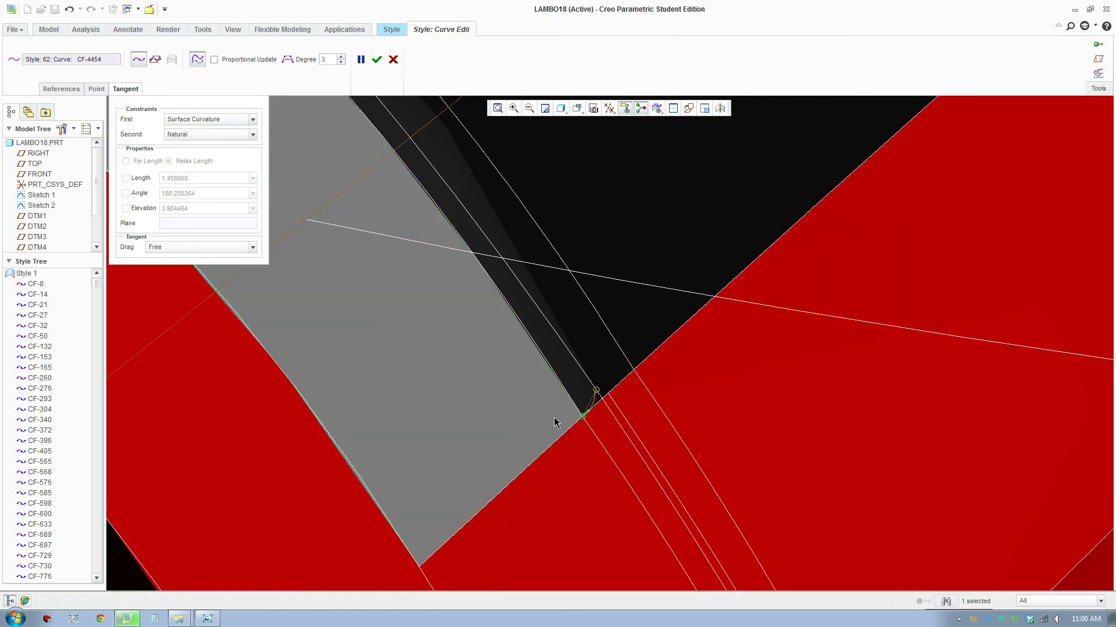
# Step: In the top view, pull the tangent at CF-4454's inner endpoint outward to an angle of about 88° and a length of about 1.6
pyautogui.click(597, 394)
pyautogui.click(577, 108)
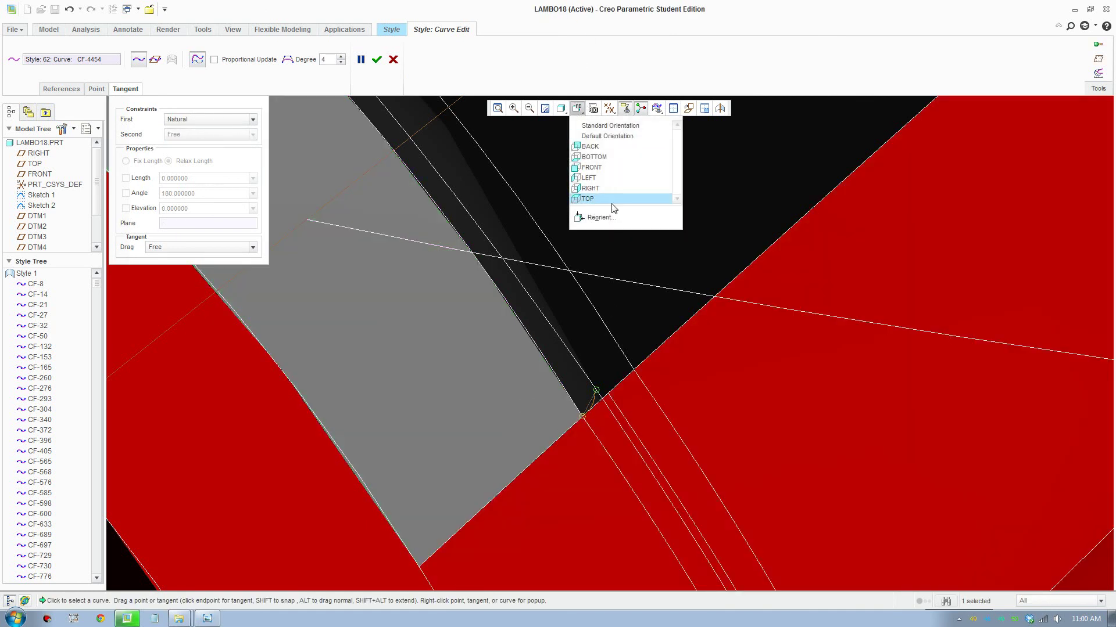
pyautogui.scroll(-6, 688, 400)
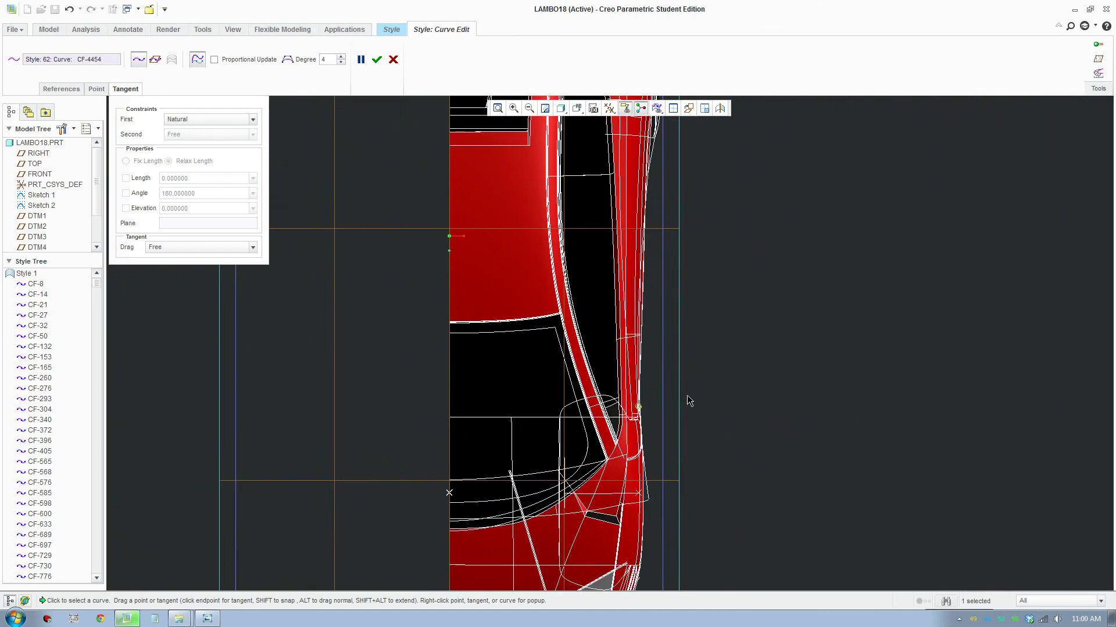
pyautogui.scroll(-8, 636, 418)
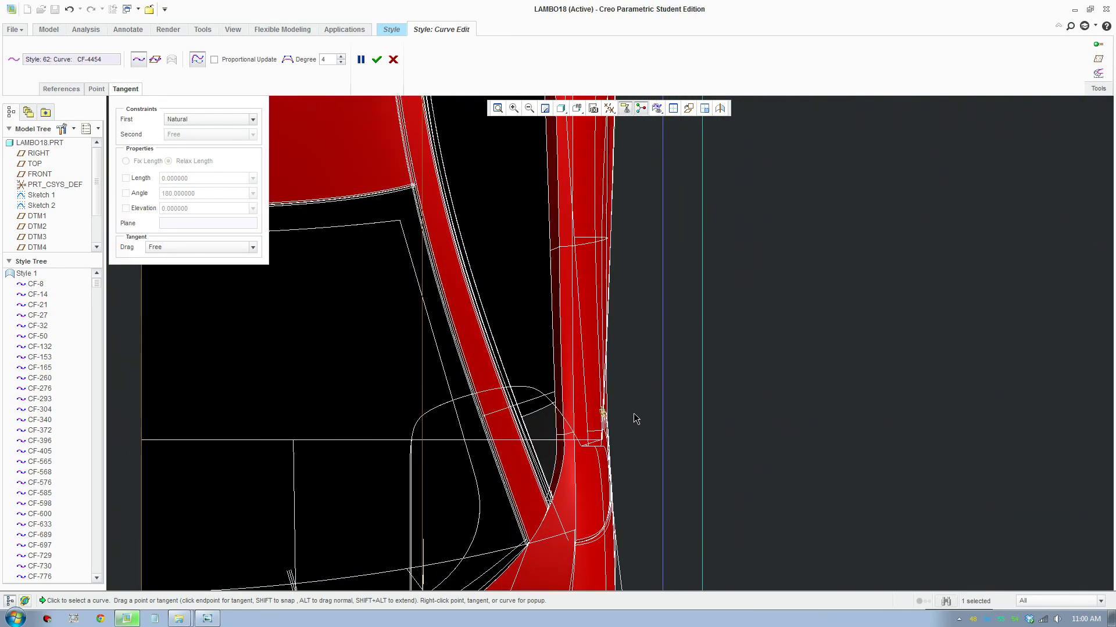
pyautogui.scroll(-3, 635, 415)
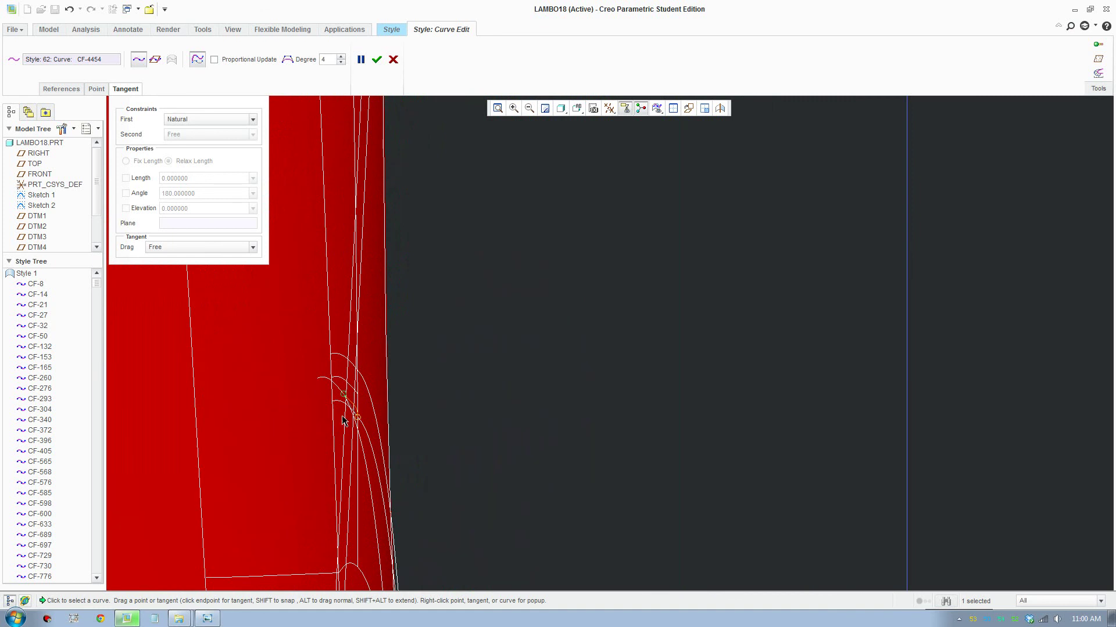
pyautogui.scroll(-6, 343, 419)
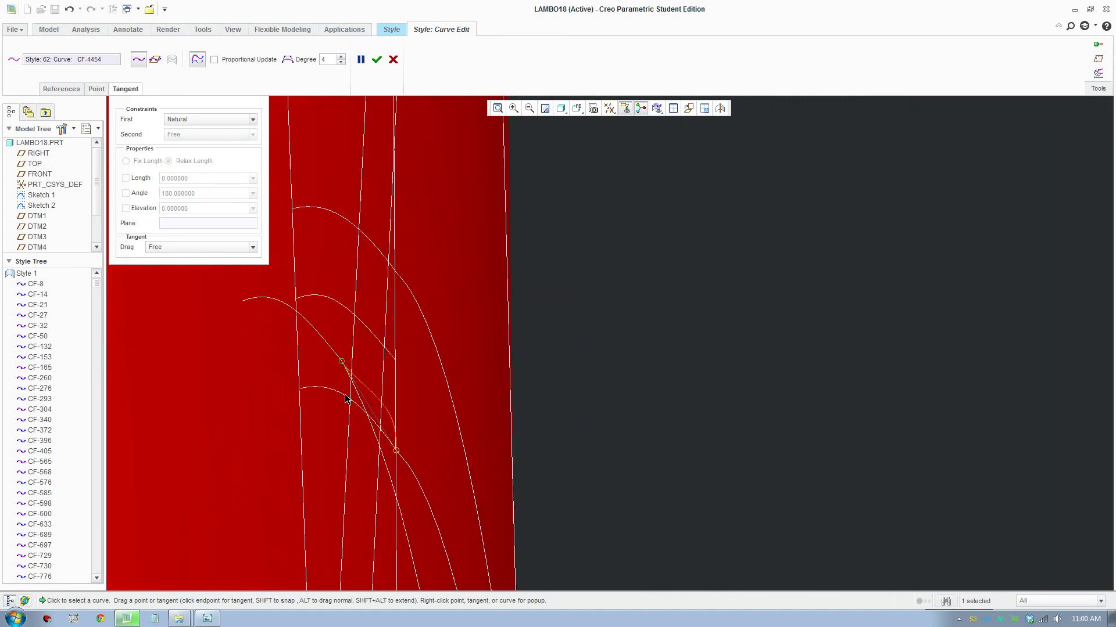
pyautogui.moveTo(342, 361); pyautogui.dragTo(368, 364)
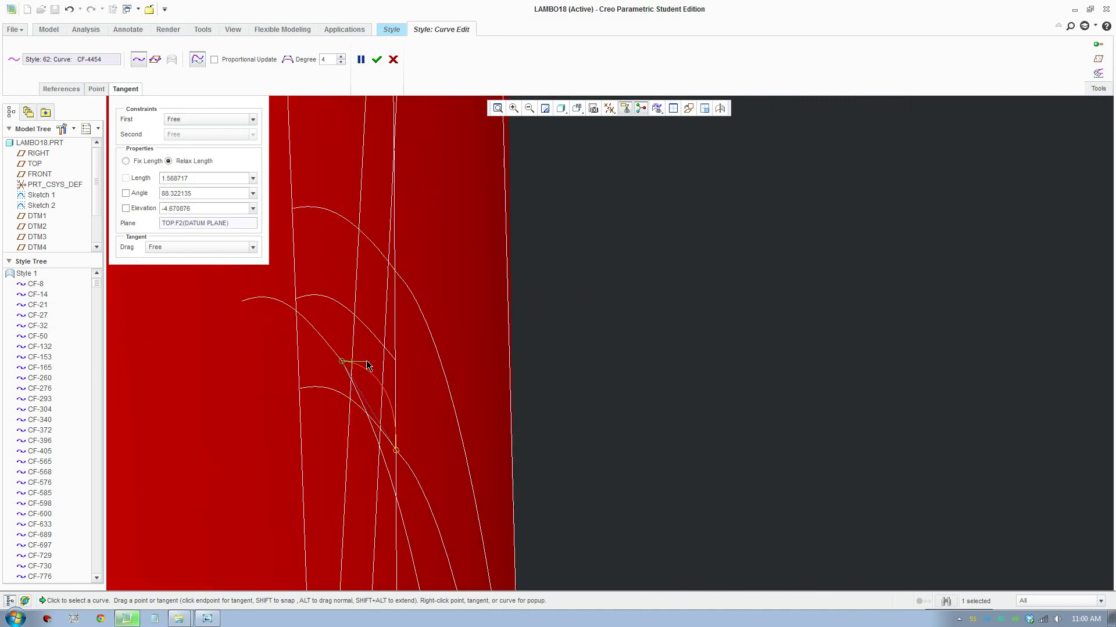
pyautogui.click(377, 59)
# Step: Create a boundary surface for the gap's front wall from the trimmed arch edge, the inner gap curve and the two short cross curves
pyautogui.scroll(5, 422, 313)
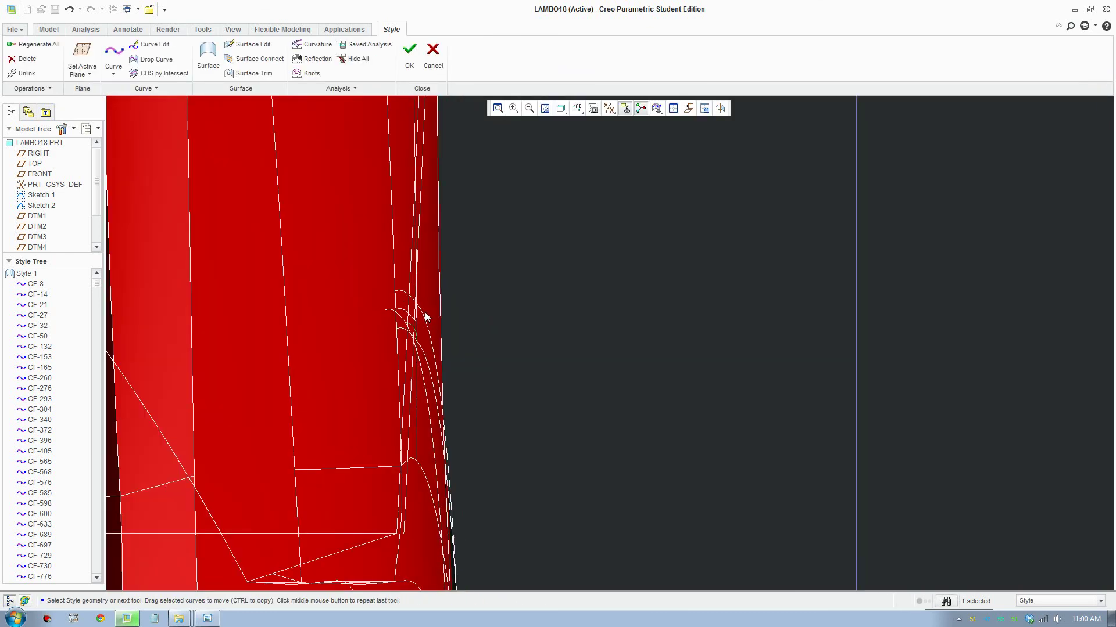
pyautogui.moveTo(437, 301); pyautogui.dragTo(901, 530, button='middle')
pyautogui.scroll(2, 199, 231)
pyautogui.keyDown('shift'); pyautogui.moveTo(246, 215); pyautogui.dragTo(656, 373, button='middle'); pyautogui.keyUp('shift')
pyautogui.keyDown('shift'); pyautogui.moveTo(416, 434); pyautogui.dragTo(792, 280, button='middle'); pyautogui.keyUp('shift')
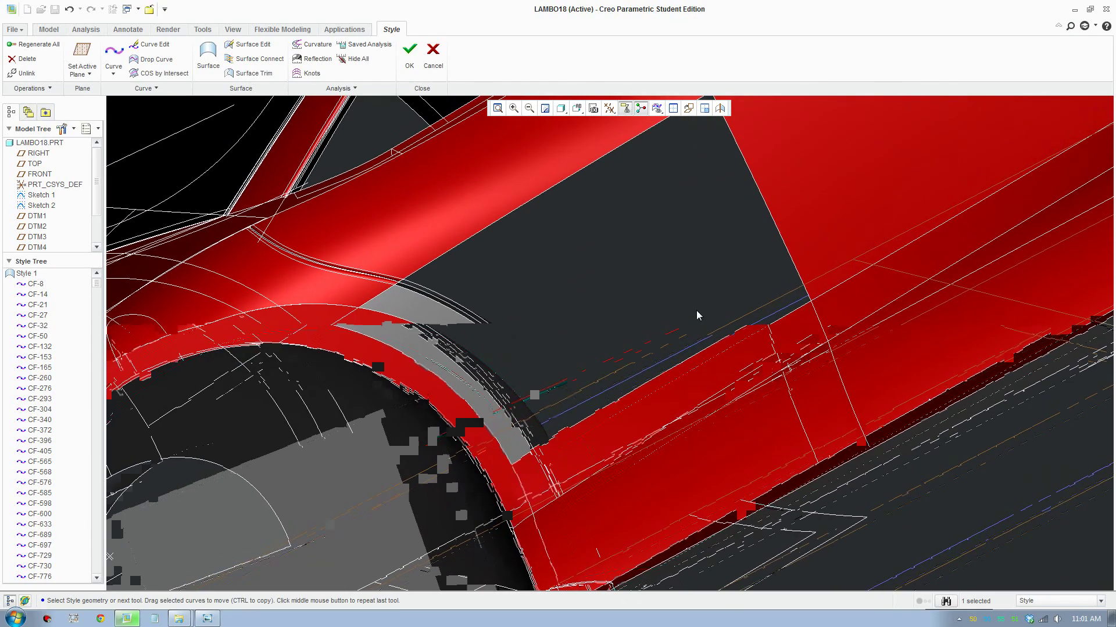
pyautogui.scroll(-1, 329, 297)
pyautogui.scroll(-3, 329, 298)
pyautogui.scroll(-3, 427, 316)
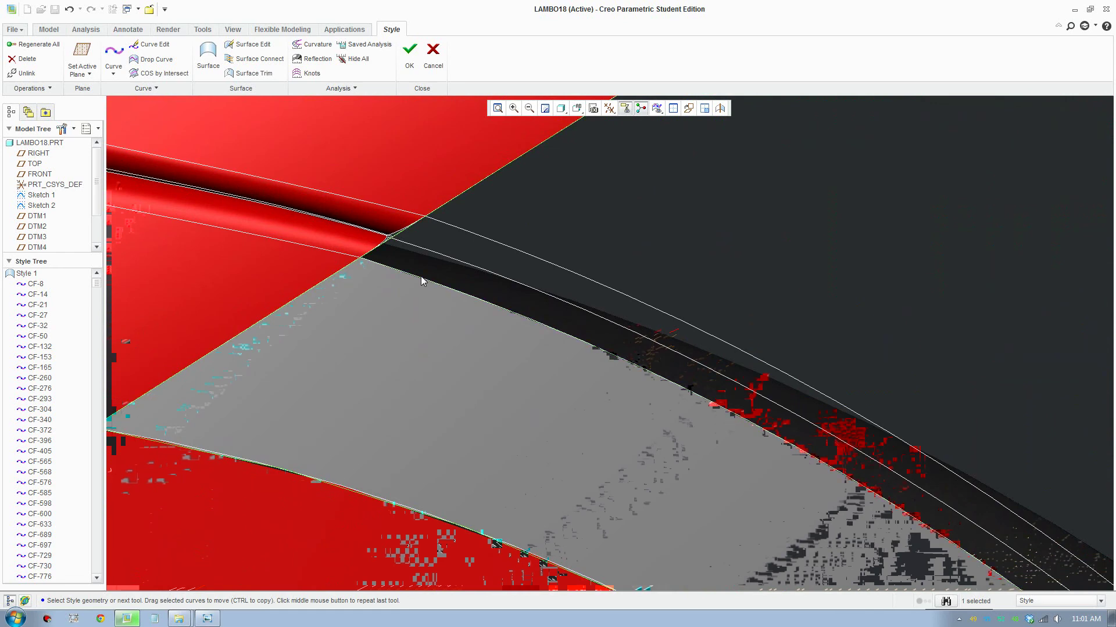
pyautogui.scroll(-3, 423, 277)
pyautogui.click(446, 228)
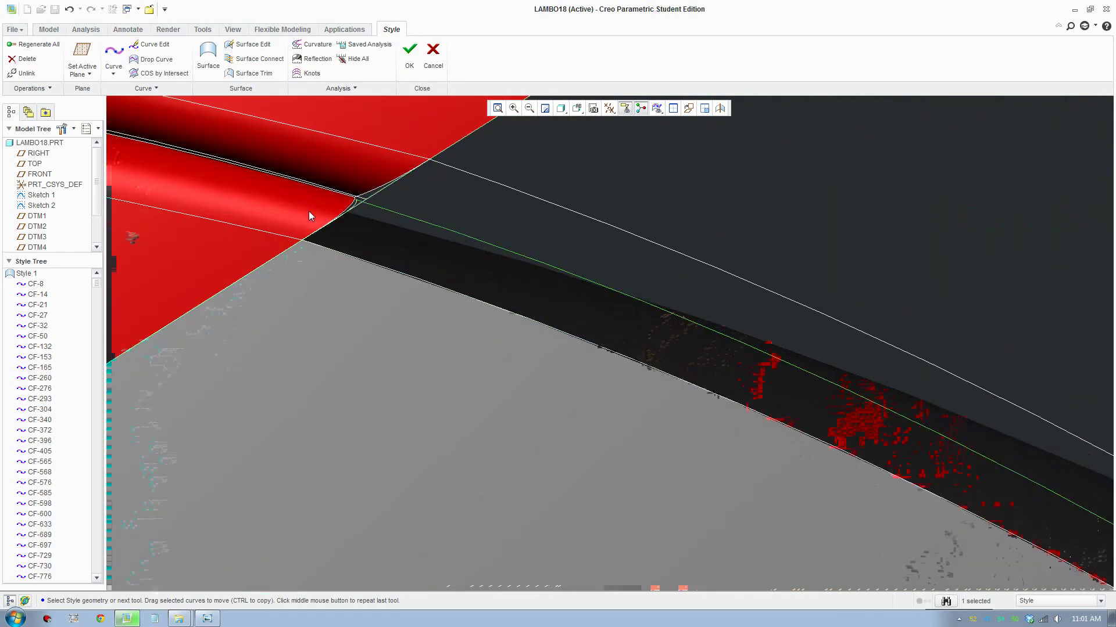
pyautogui.scroll(-2, 337, 196)
pyautogui.moveTo(337, 196); pyautogui.dragTo(373, 211, button='middle')
pyautogui.keyDown('ctrl'); pyautogui.click(334, 414); pyautogui.keyUp('ctrl')
pyautogui.scroll(6, 333, 377)
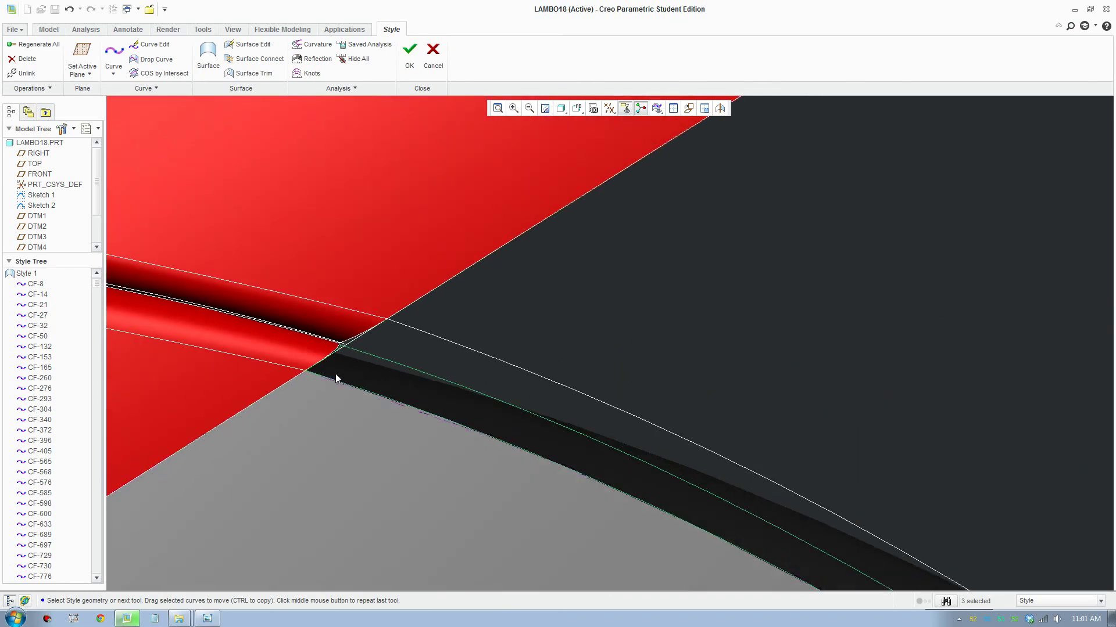
pyautogui.keyDown('ctrl'); pyautogui.click(413, 406); pyautogui.keyUp('ctrl')
pyautogui.moveTo(413, 407); pyautogui.dragTo(626, 512, button='middle')
pyautogui.scroll(8, 626, 513)
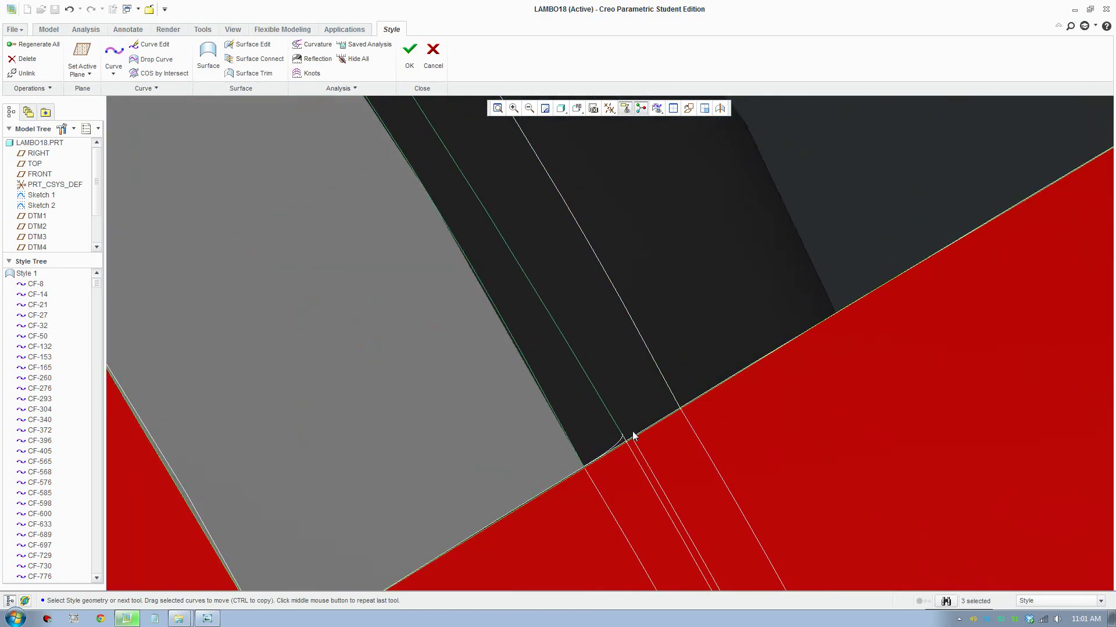
pyautogui.scroll(-5, 587, 322)
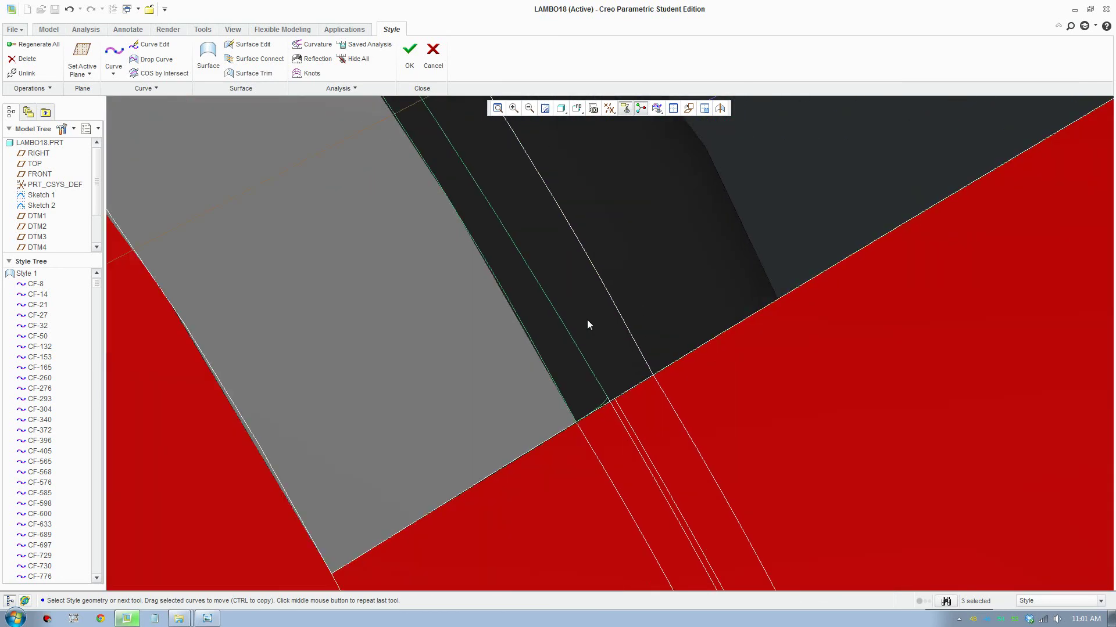
pyautogui.keyDown('shift'); pyautogui.moveTo(396, 204); pyautogui.dragTo(454, 433, button='middle'); pyautogui.keyUp('shift')
pyautogui.scroll(-1, 361, 236)
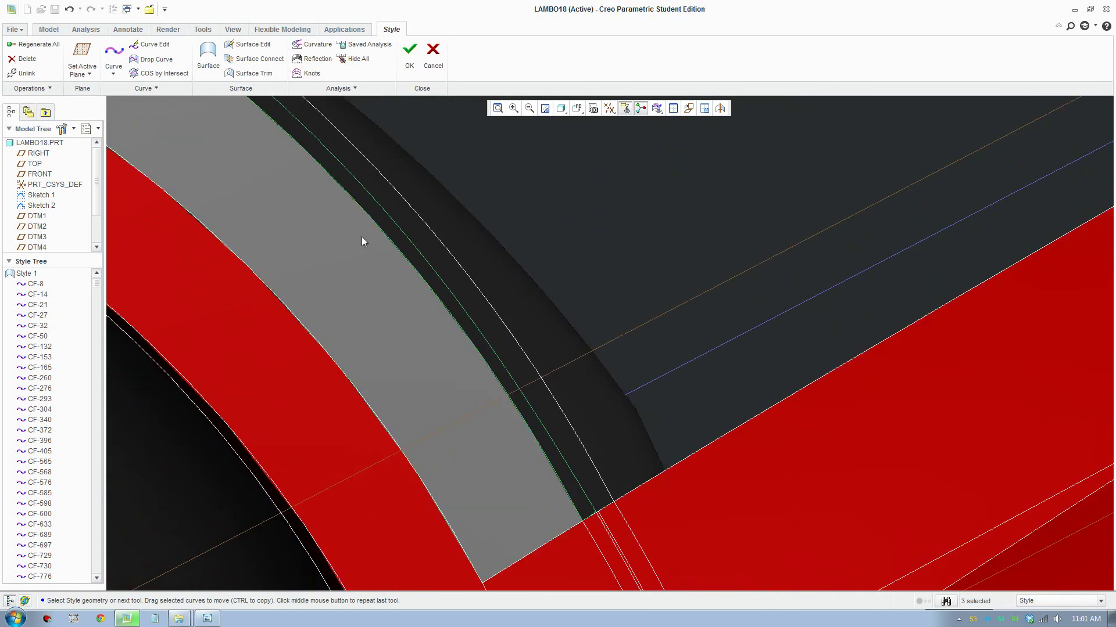
pyautogui.click(208, 55)
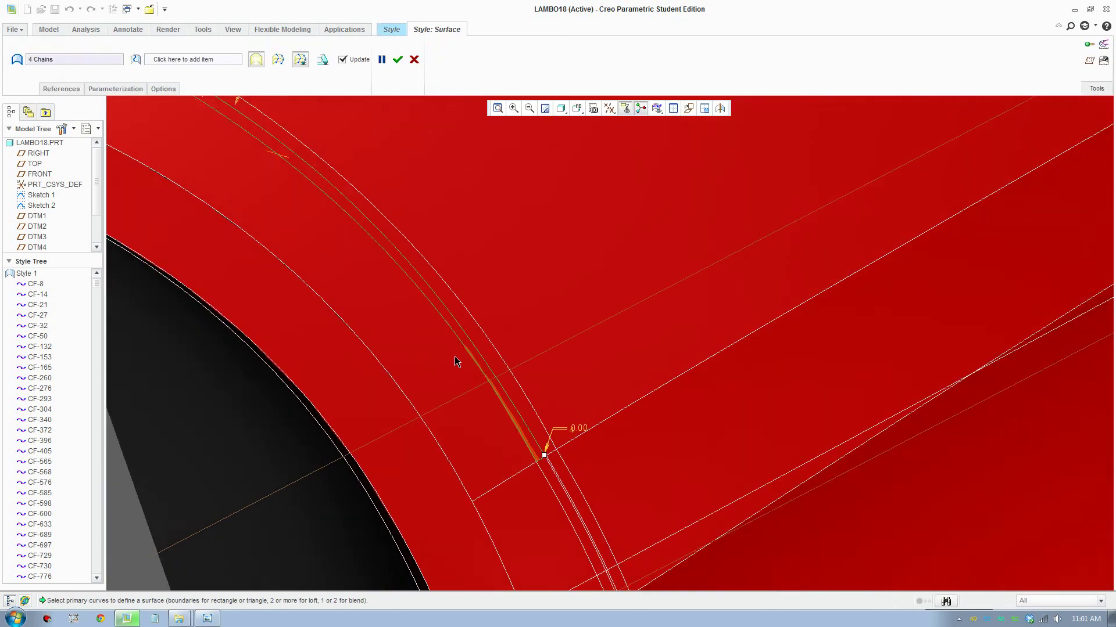
pyautogui.scroll(-4, 442, 326)
pyautogui.keyDown('shift'); pyautogui.moveTo(386, 209); pyautogui.dragTo(389, 310, button='middle'); pyautogui.keyUp('shift')
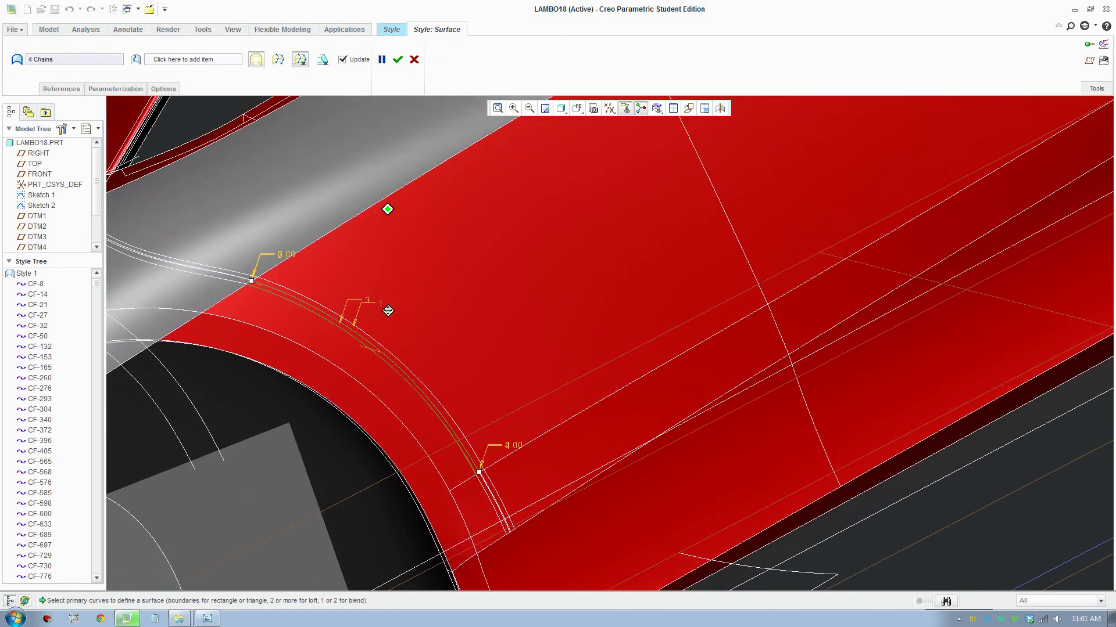
pyautogui.scroll(4, 385, 346)
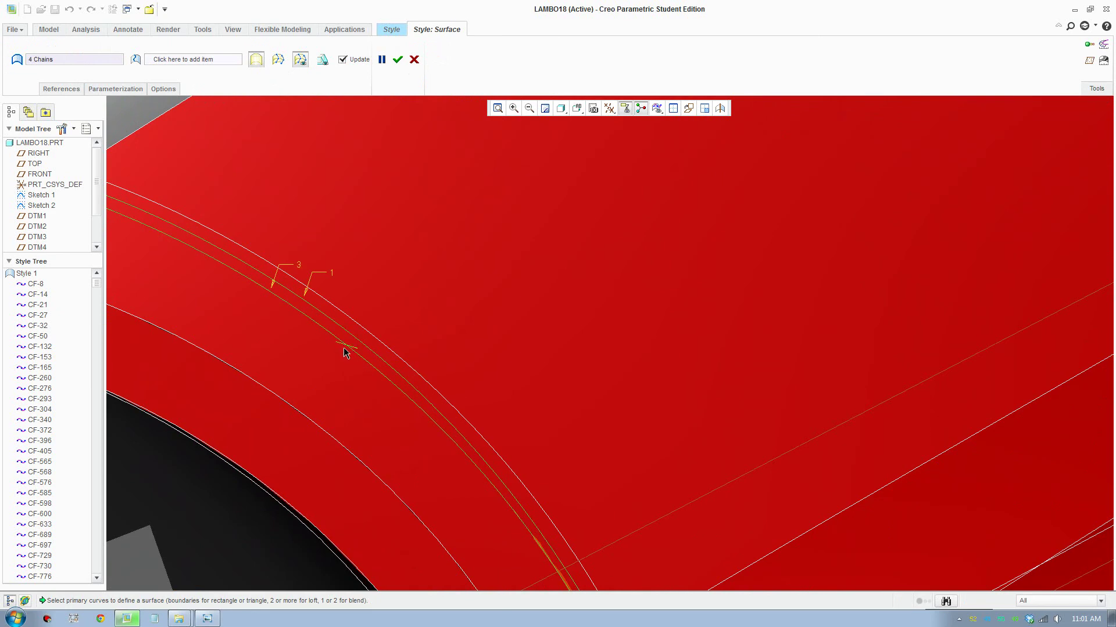
pyautogui.click(395, 64)
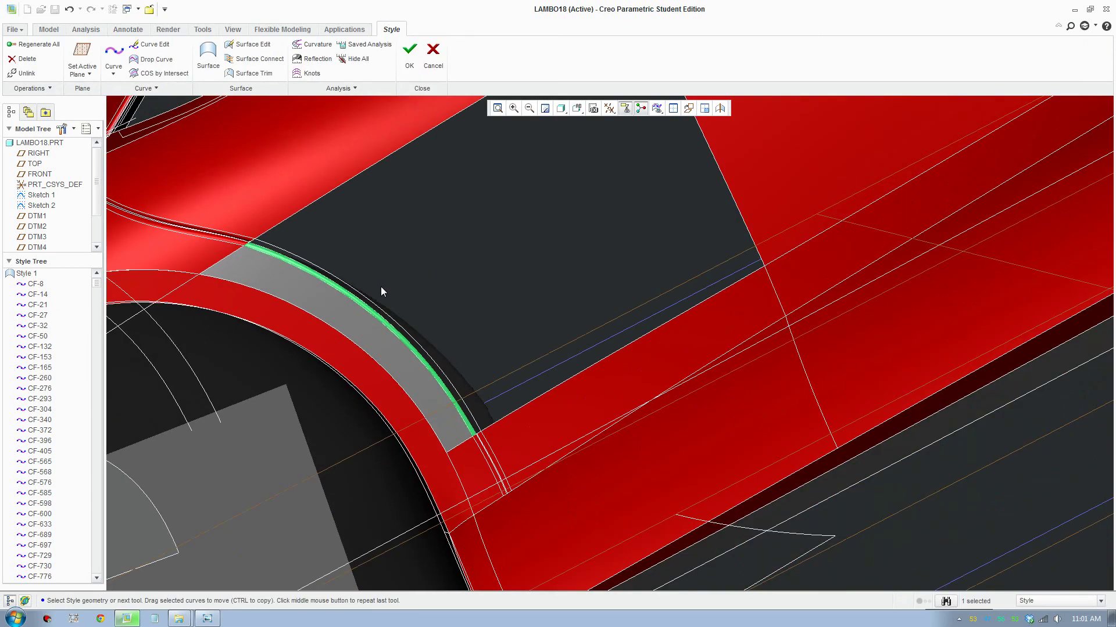
# Step: Create a side panel surface behind the front wheel arch from its four boundary curves, spanning across the gap curves
pyautogui.scroll(-3, 381, 287)
pyautogui.moveTo(382, 287); pyautogui.dragTo(348, 263, button='middle')
pyautogui.click(182, 136)
pyautogui.moveTo(568, 410); pyautogui.dragTo(500, 361, button='middle')
pyautogui.scroll(3, 501, 361)
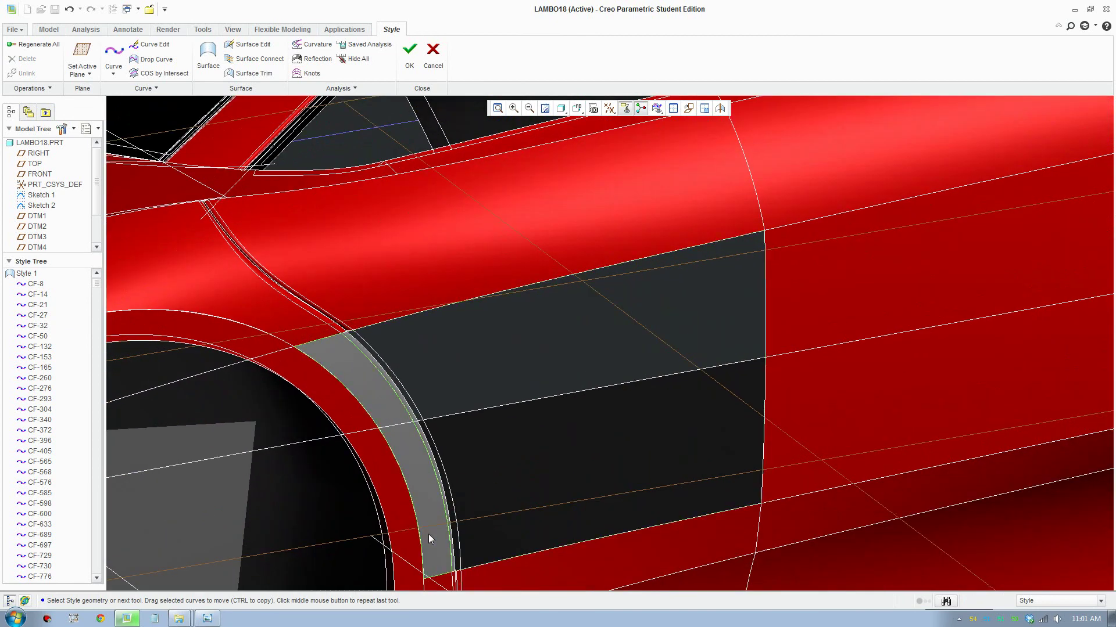
pyautogui.scroll(2, 448, 366)
pyautogui.keyDown('shift'); pyautogui.moveTo(480, 368); pyautogui.dragTo(496, 343, button='middle'); pyautogui.keyUp('shift')
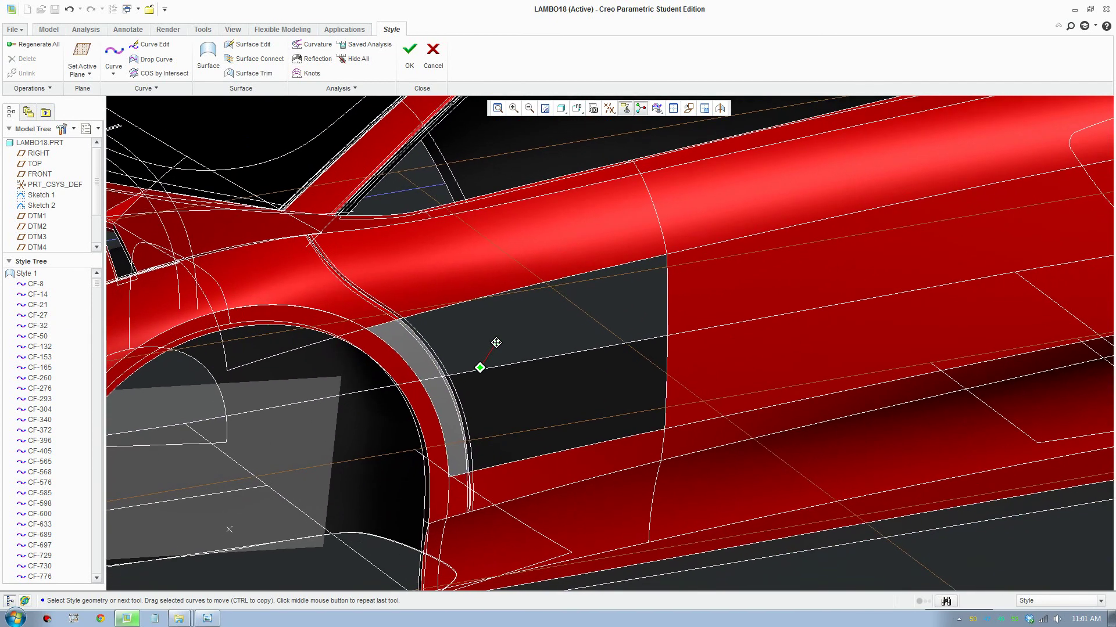
pyautogui.scroll(-1, 592, 406)
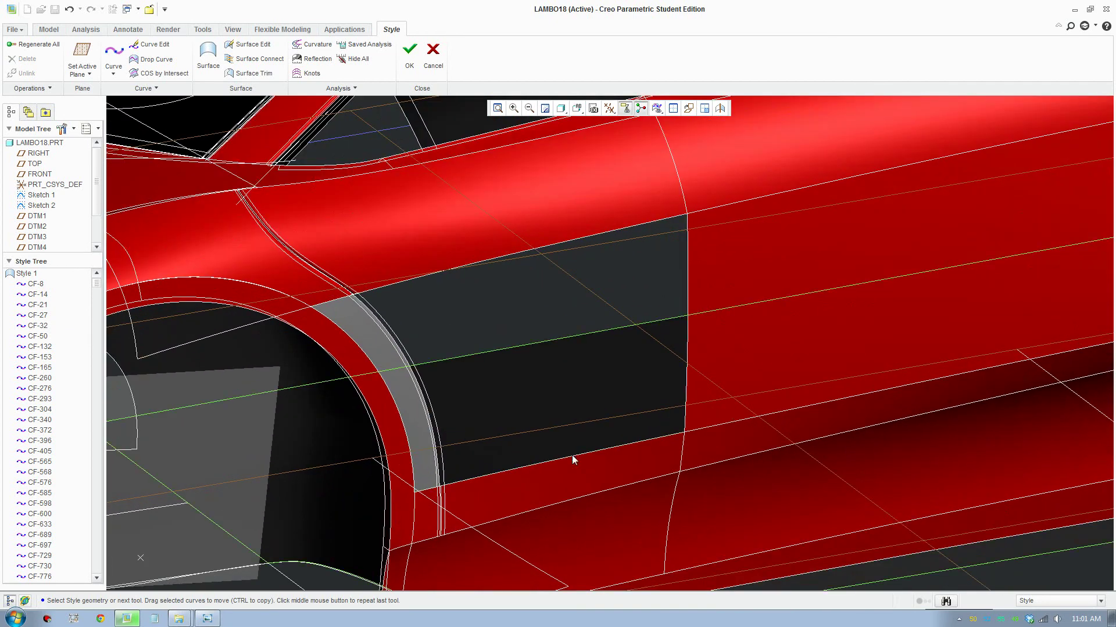
pyautogui.click(689, 299)
pyautogui.keyDown('ctrl'); pyautogui.click(640, 226); pyautogui.keyUp('ctrl')
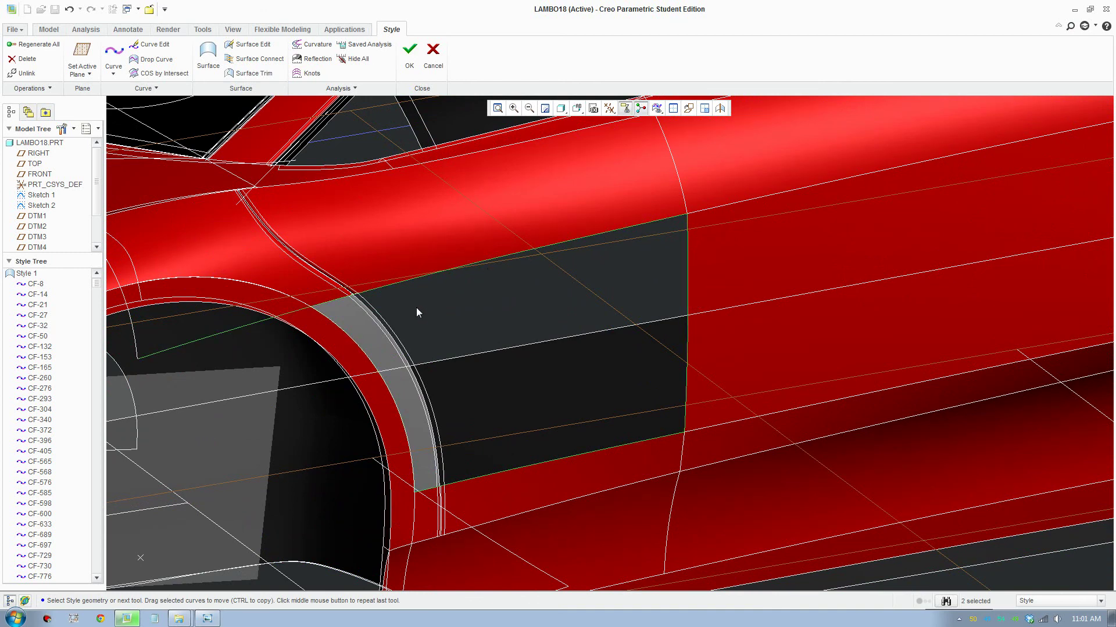
pyautogui.keyDown('ctrl'); pyautogui.click(360, 351); pyautogui.keyUp('ctrl')
pyautogui.scroll(2, 392, 378)
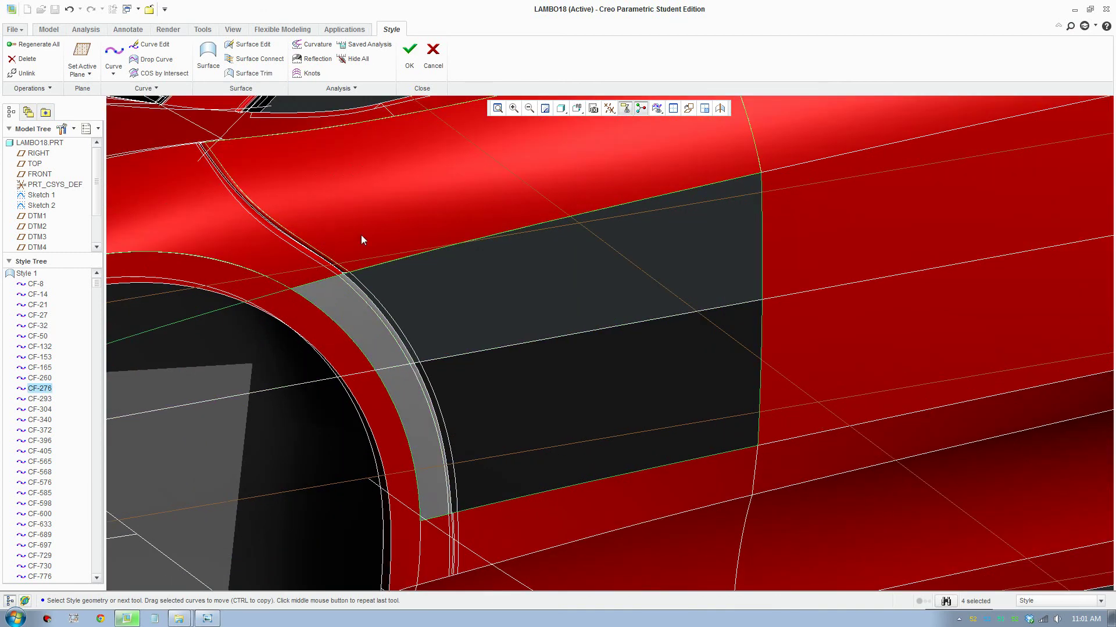
pyautogui.click(208, 59)
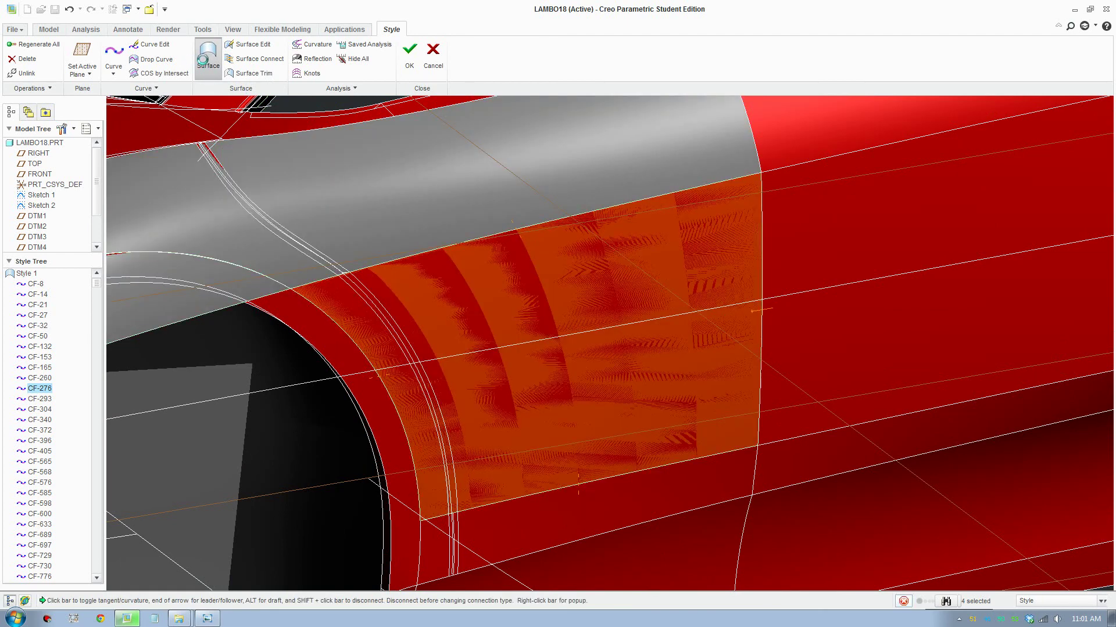
pyautogui.click(401, 60)
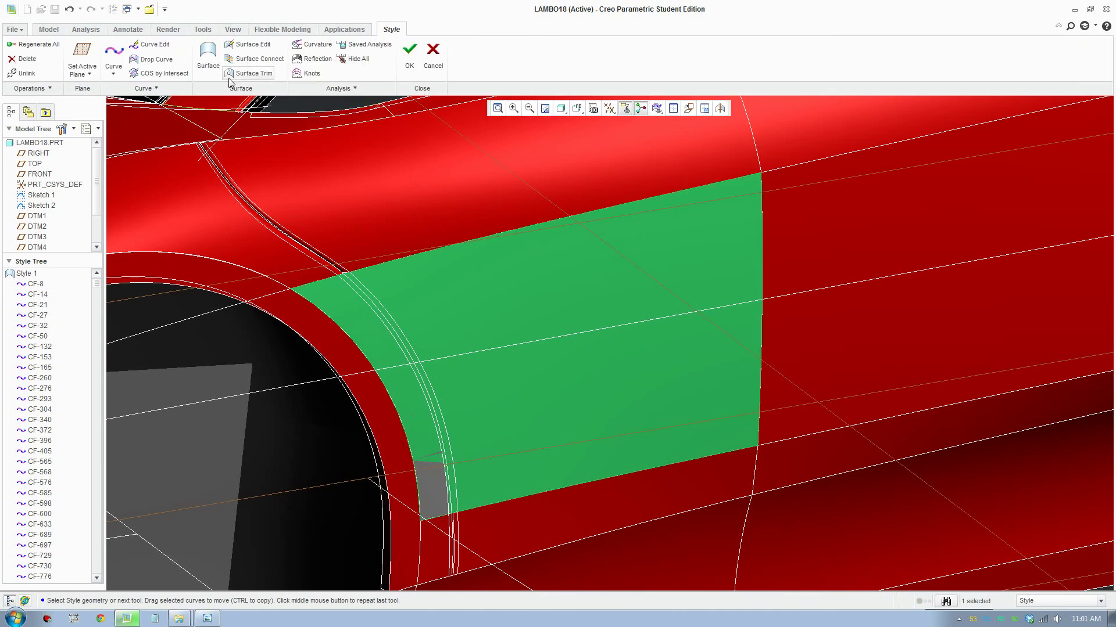
# Step: Trim the new side panel surface with the outermost gap curve CF-4449, removing the portion next to the wheel arch
pyautogui.click(246, 74)
pyautogui.scroll(3, 406, 326)
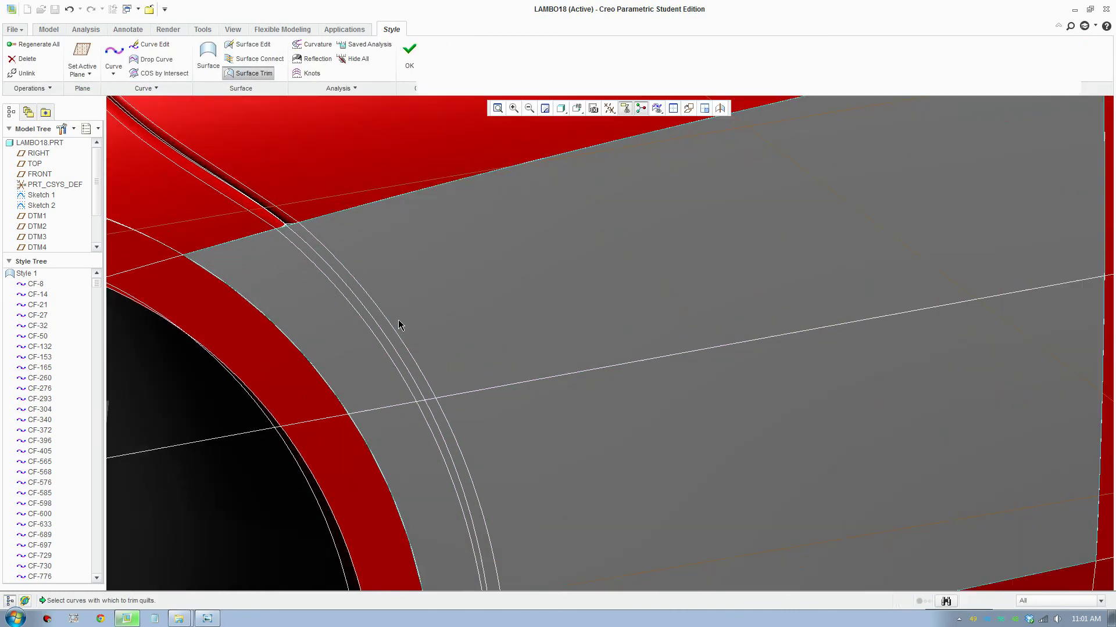
pyautogui.click(378, 306)
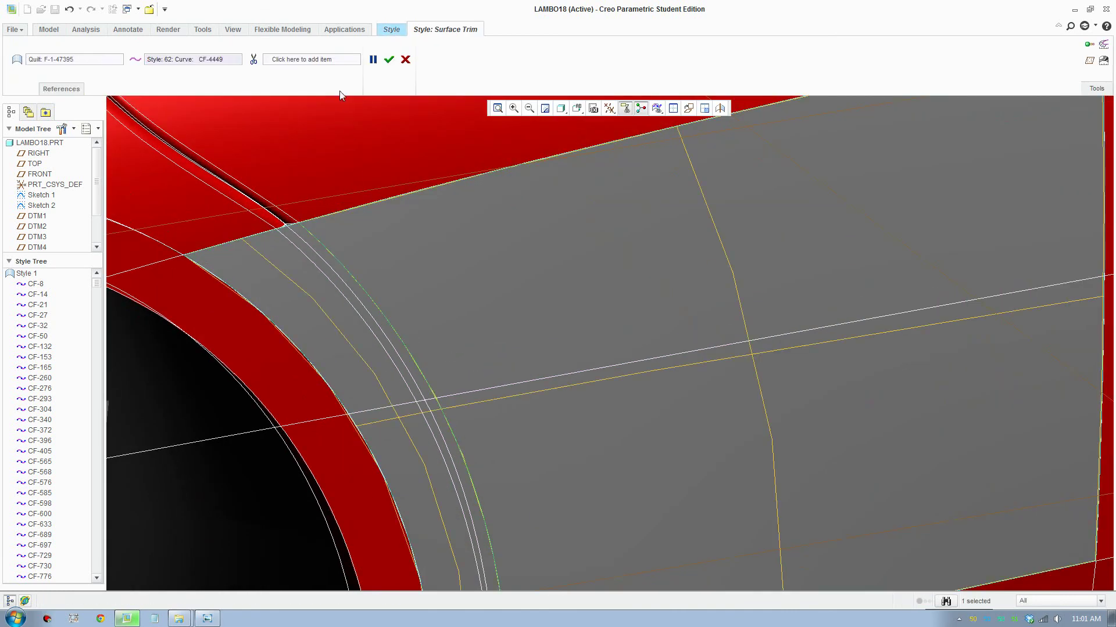
pyautogui.click(334, 60)
pyautogui.click(302, 280)
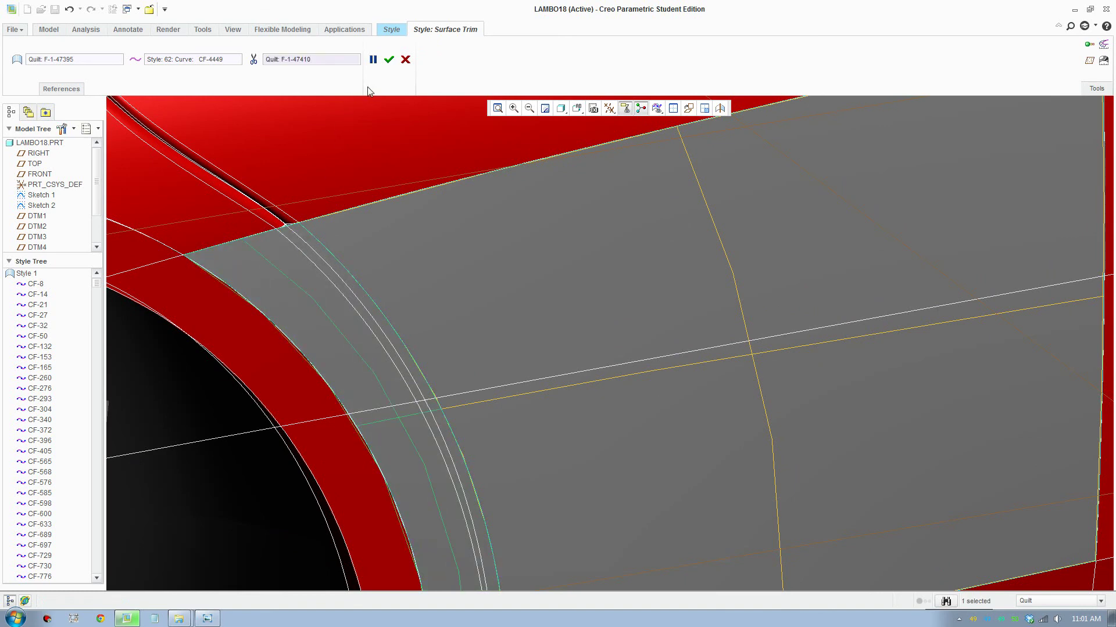
pyautogui.click(390, 58)
pyautogui.scroll(-5, 396, 264)
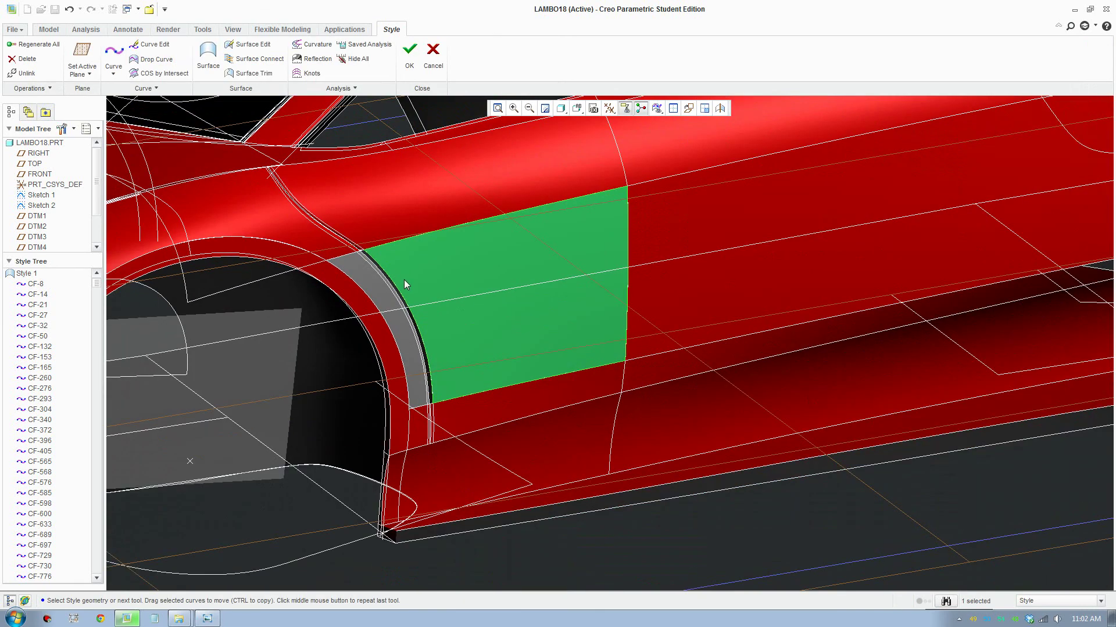
pyautogui.scroll(5, 520, 314)
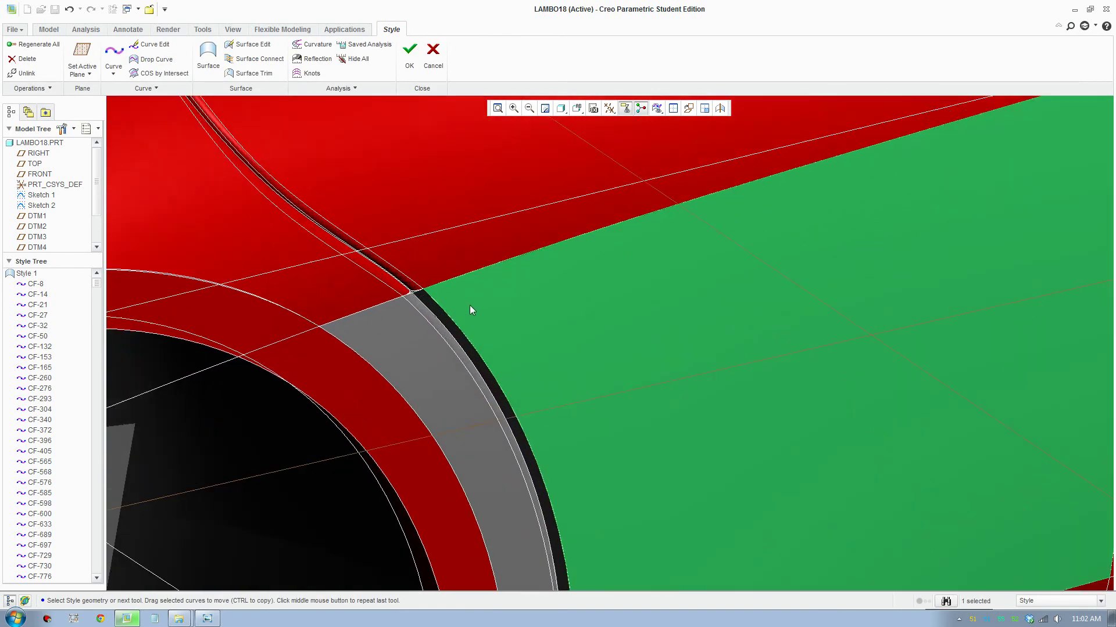
pyautogui.scroll(-1, 423, 320)
pyautogui.moveTo(417, 315); pyautogui.dragTo(373, 298, button='middle')
pyautogui.scroll(2, 265, 215)
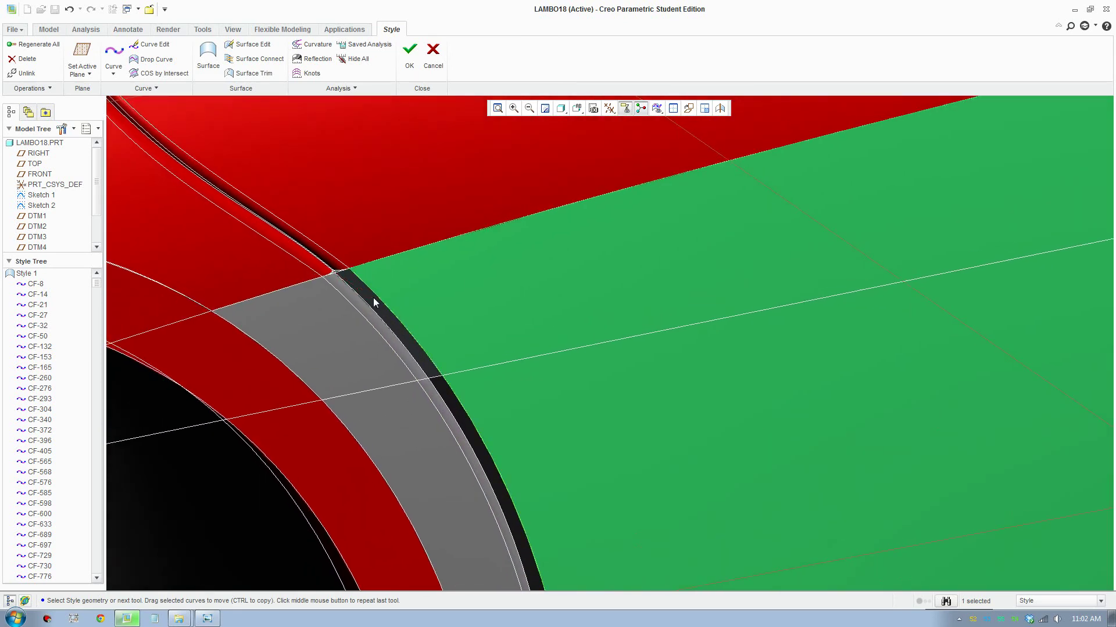
# Step: Isolate the trimmed side panel surface together with the inner and outer gap curves
pyautogui.scroll(2, 373, 297)
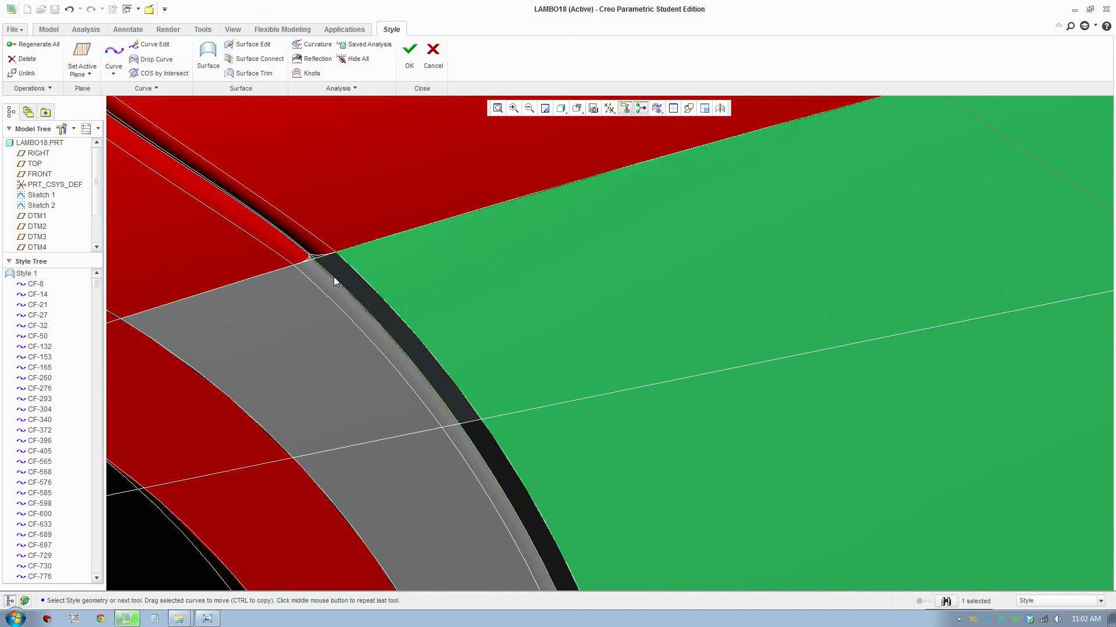
pyautogui.click(334, 277)
pyautogui.keyDown('ctrl'); pyautogui.click(360, 274); pyautogui.keyUp('ctrl')
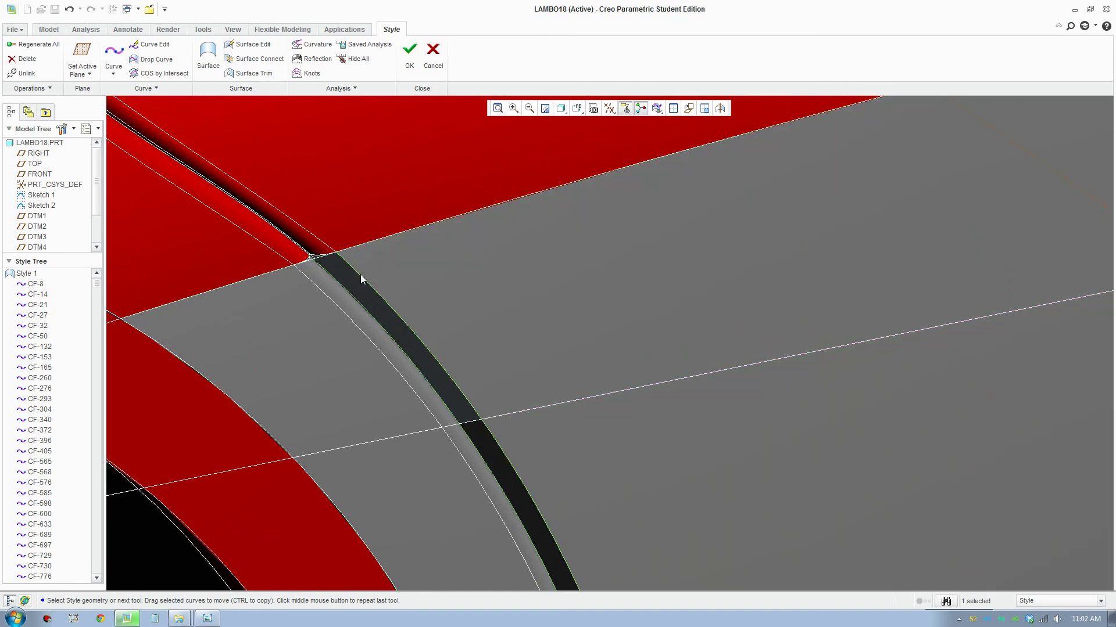
pyautogui.keyDown('ctrl'); pyautogui.click(414, 265); pyautogui.keyUp('ctrl')
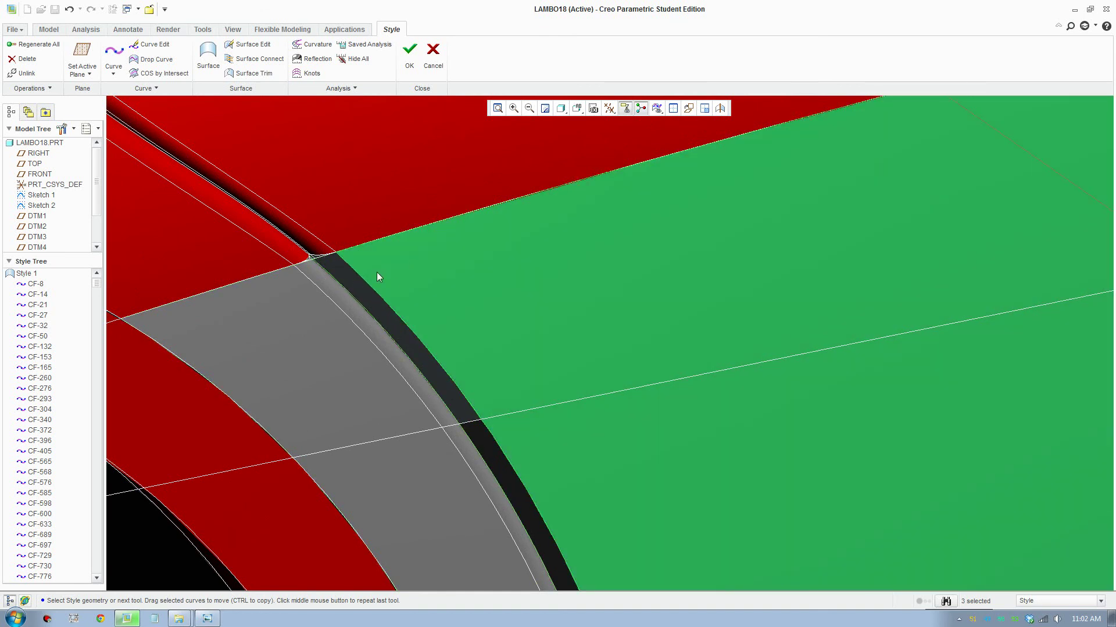
pyautogui.rightClick(441, 281)
pyautogui.click(478, 480)
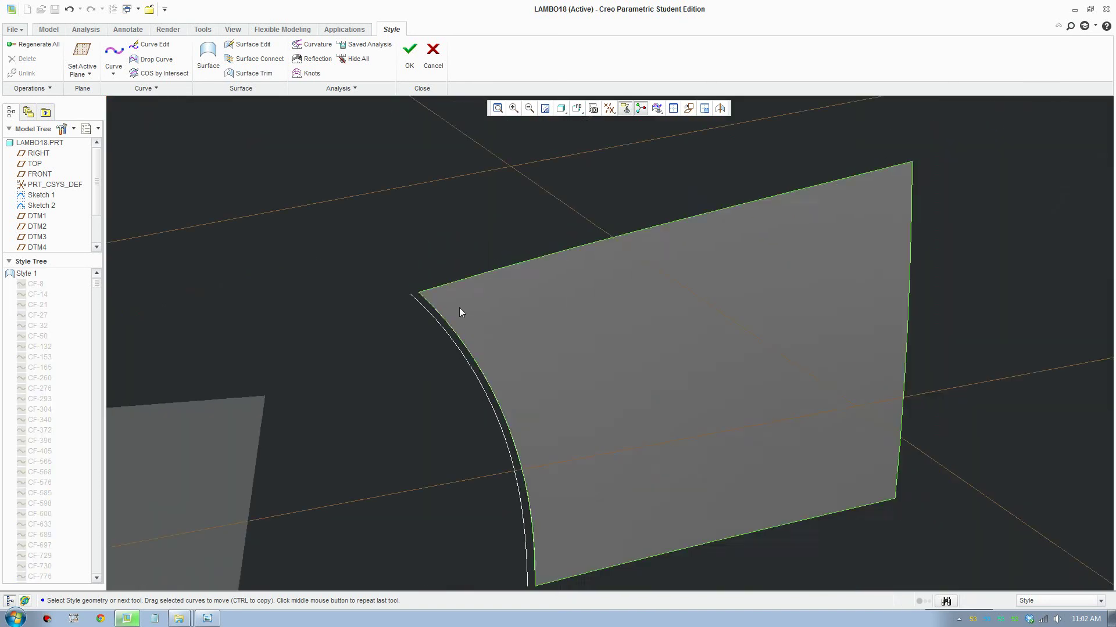
# Step: Create a short free curve joining the inner gap curve's upper end to the side panel's upper front corner
pyautogui.scroll(4, 448, 266)
pyautogui.scroll(-4, 427, 217)
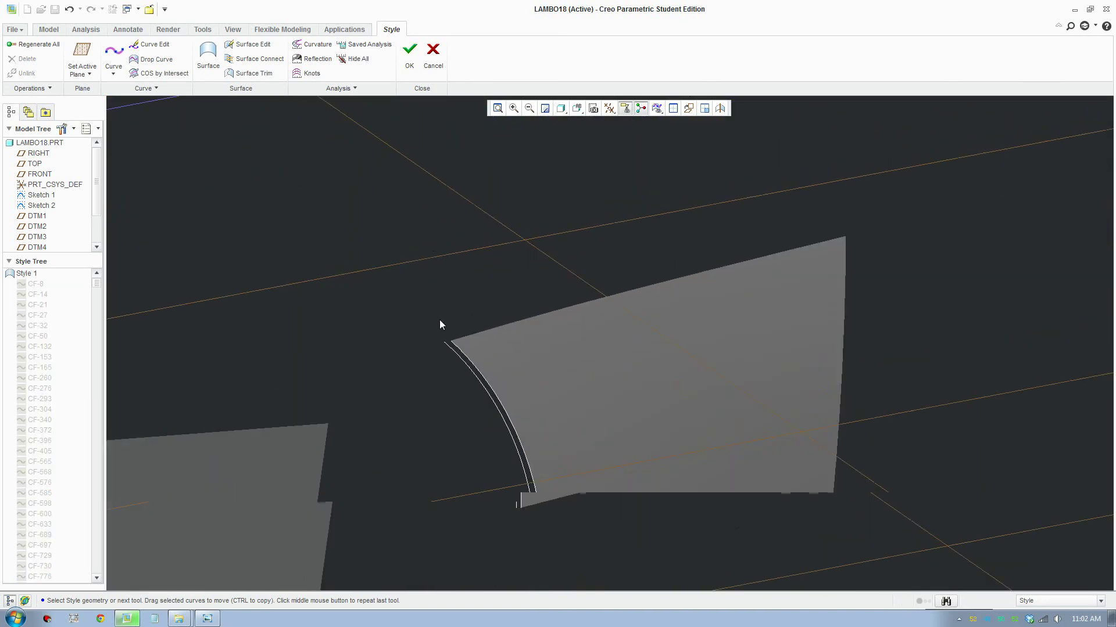
pyautogui.click(114, 53)
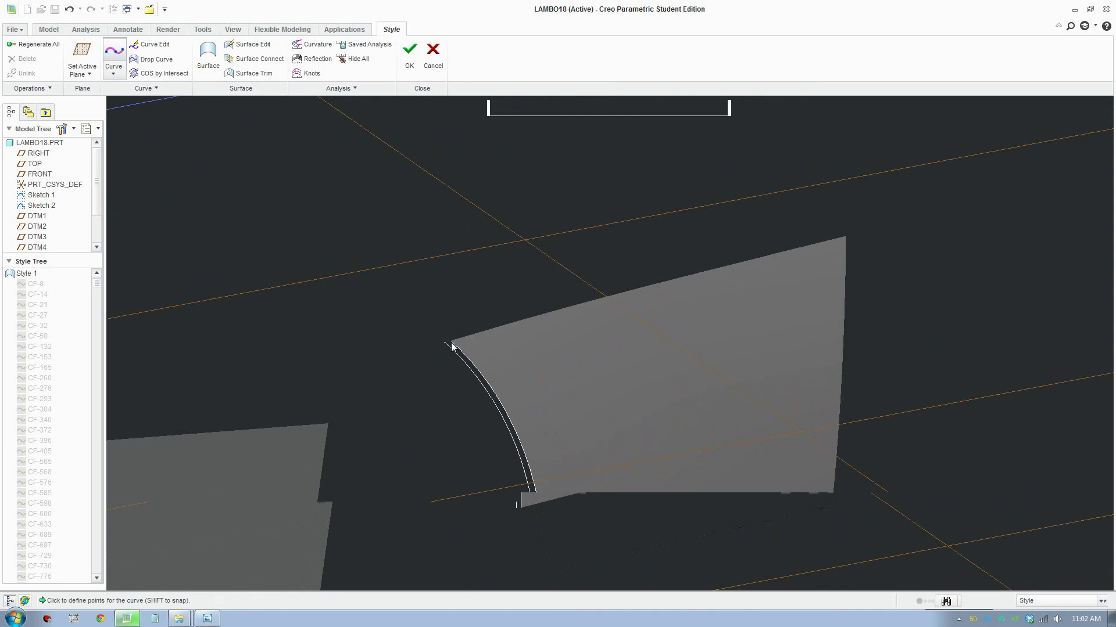
pyautogui.scroll(3, 444, 347)
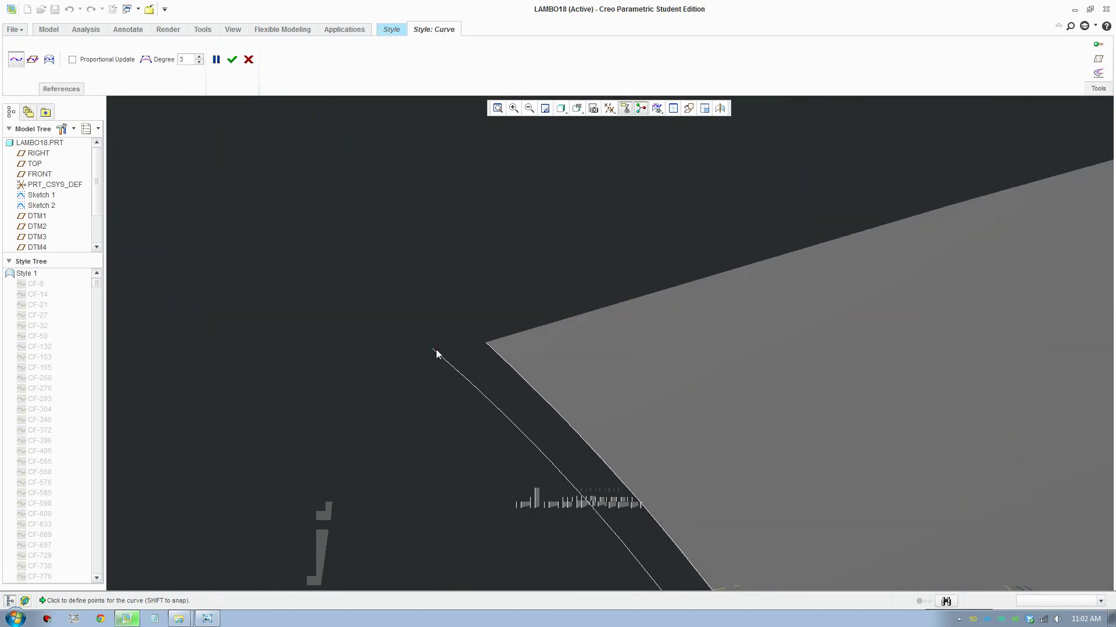
pyautogui.click(483, 343)
pyautogui.click(231, 60)
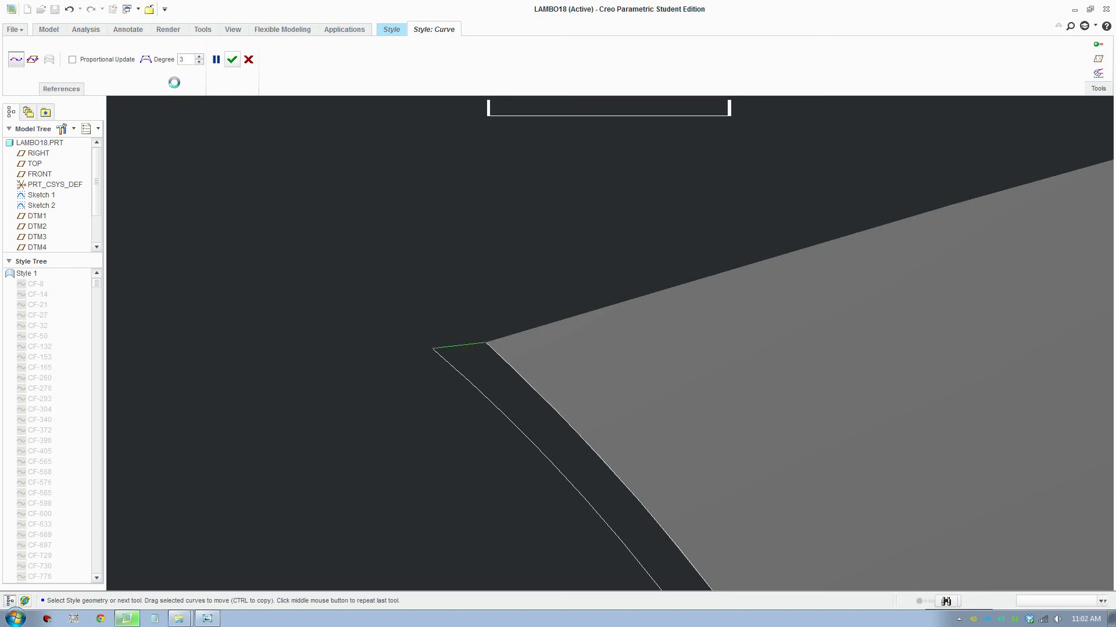
# Step: Constrain the upper cross curve's tangent at the panel corner to Surface Curvature with the side panel surface
pyautogui.click(144, 46)
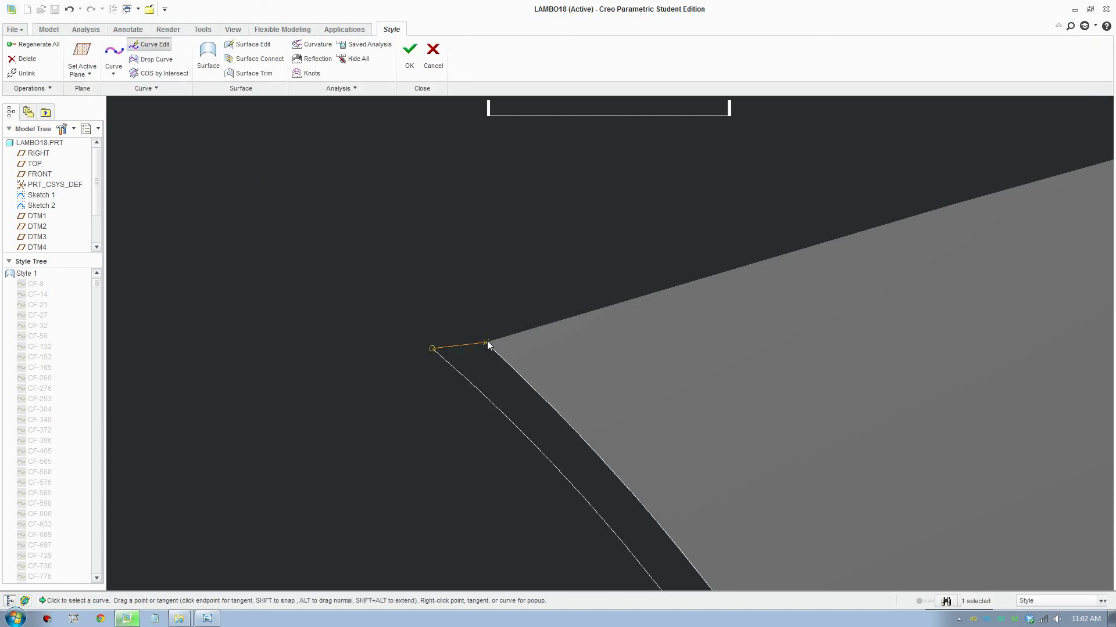
pyautogui.click(139, 90)
pyautogui.click(207, 120)
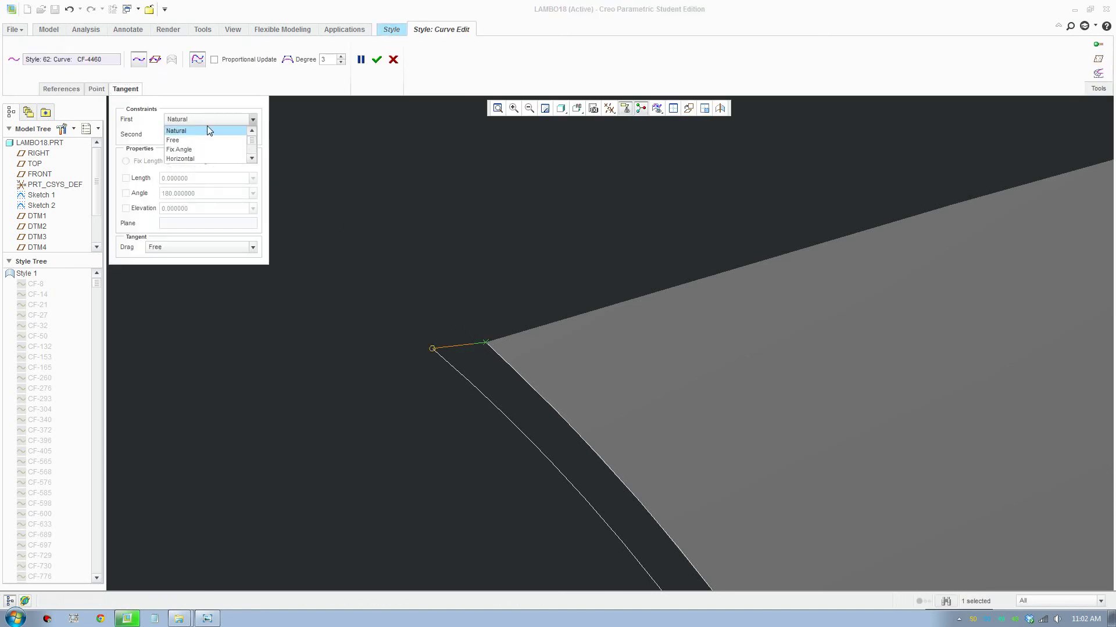
pyautogui.click(197, 141)
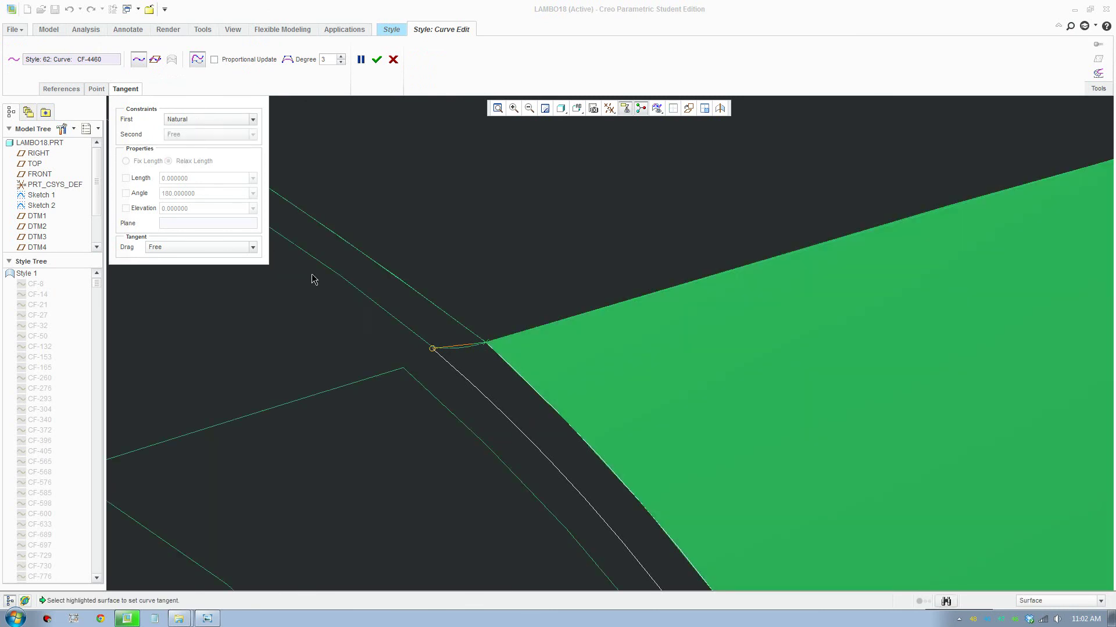
pyautogui.click(529, 336)
# Step: In the top view, pull the tangent at CF-4460's inner endpoint outward to a length of about 1.61 and an angle of about 109°
pyautogui.click(398, 351)
pyautogui.click(575, 109)
pyautogui.click(604, 210)
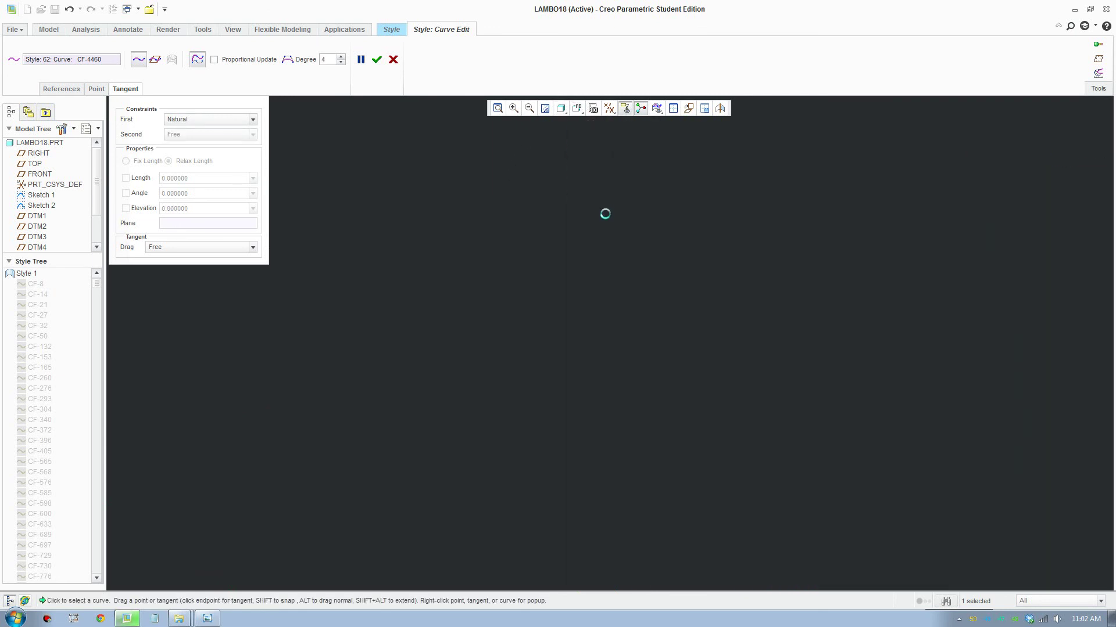
pyautogui.scroll(10, 700, 426)
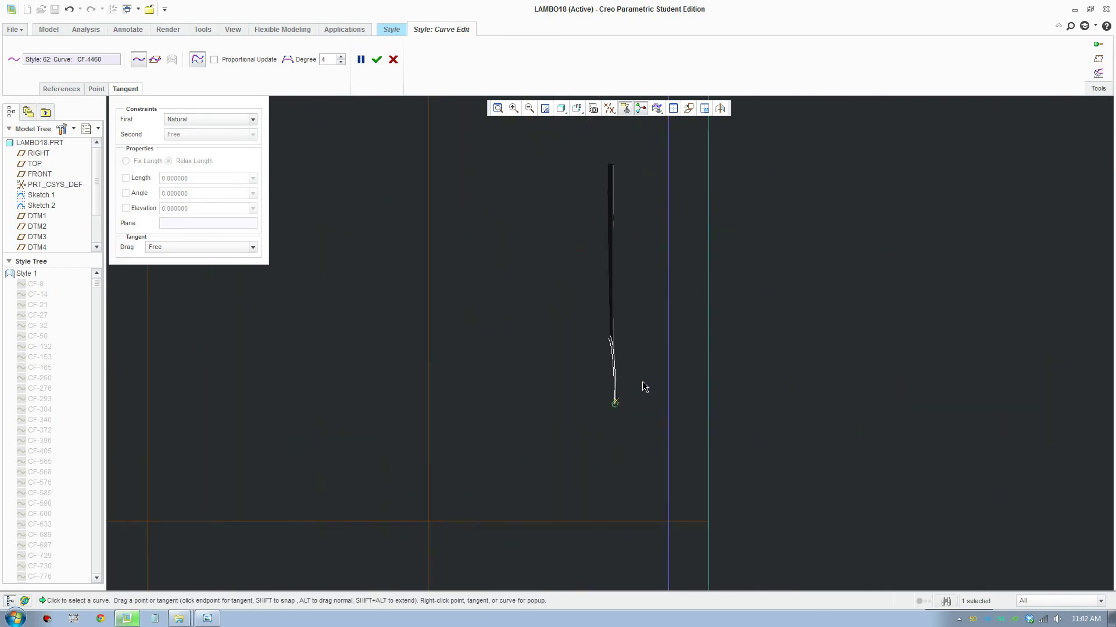
pyautogui.scroll(5, 627, 405)
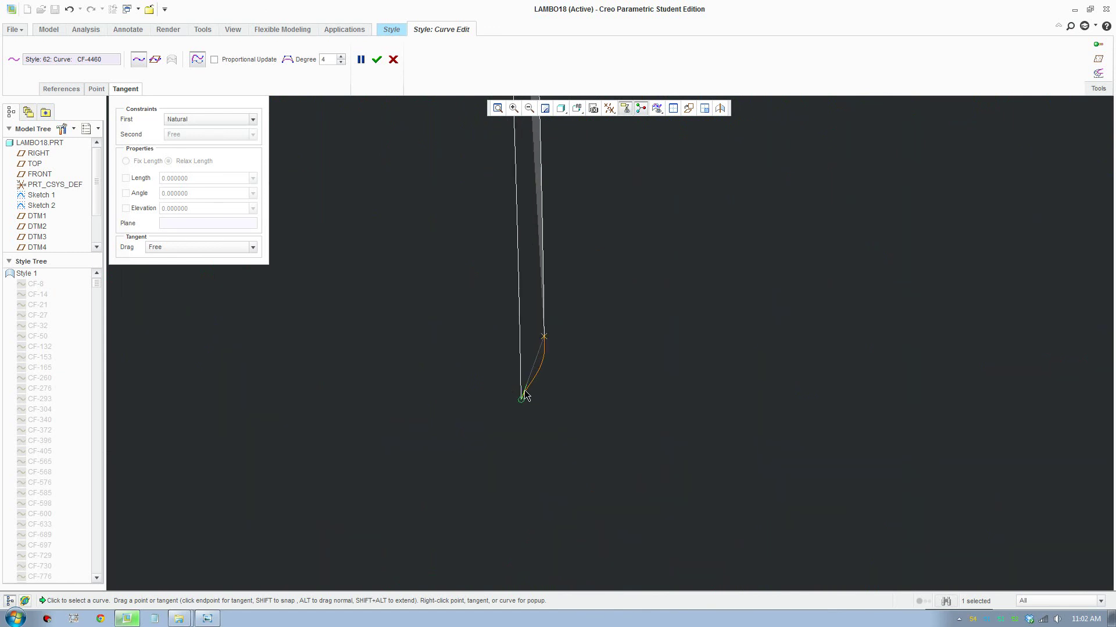
pyautogui.moveTo(524, 394)
pyautogui.mouseDown()
pyautogui.moveTo(535, 416)
pyautogui.moveTo(530, 402)
pyautogui.mouseUp()
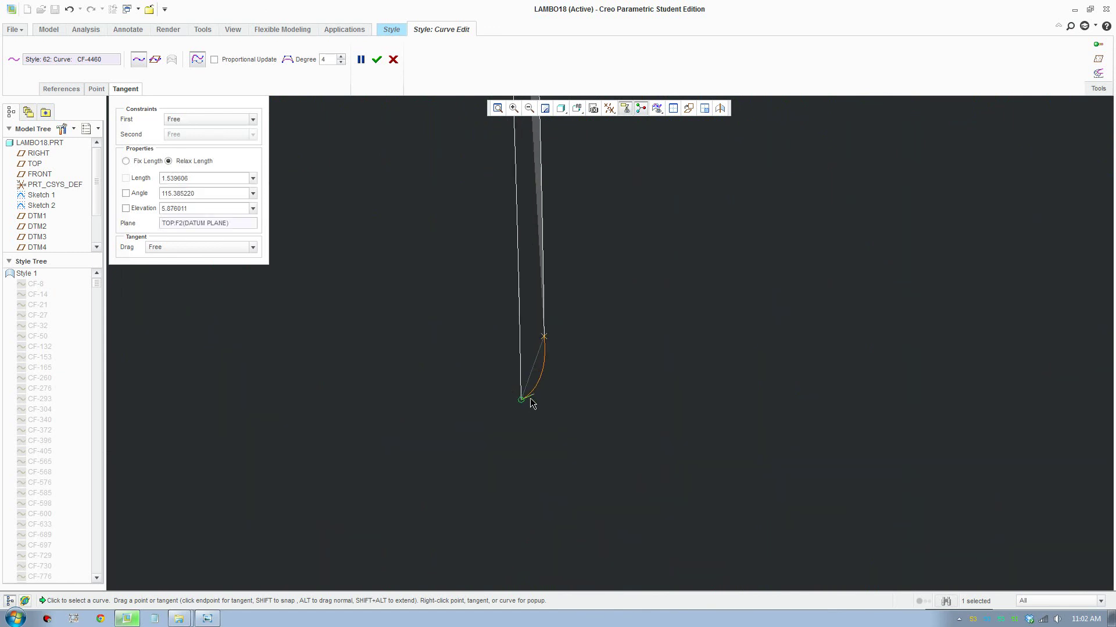
pyautogui.scroll(-9, 536, 350)
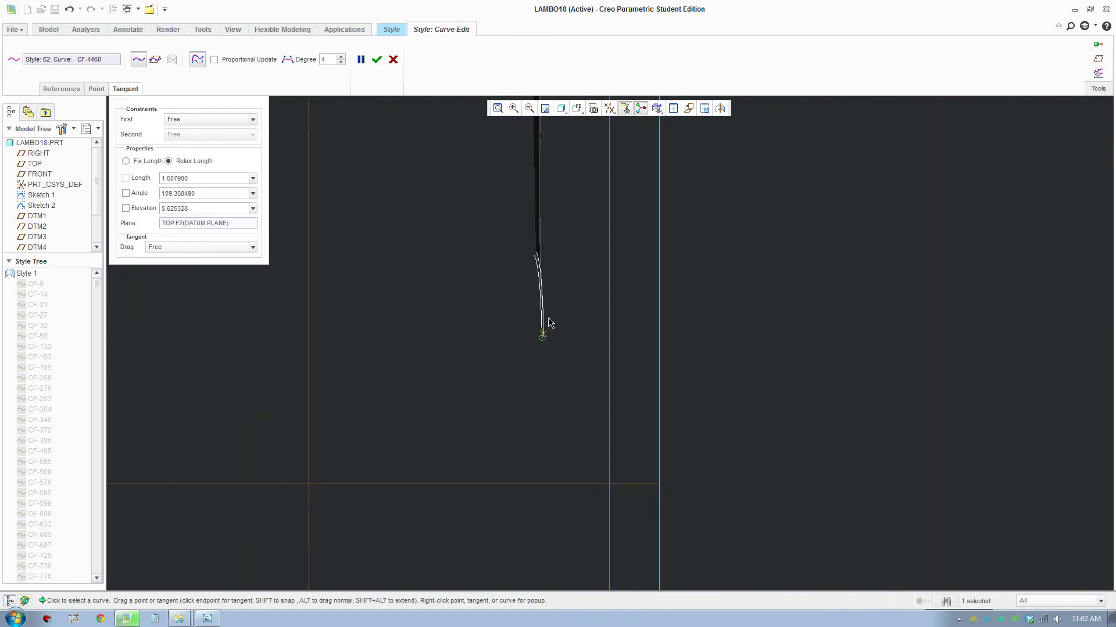
pyautogui.moveTo(540, 257); pyautogui.dragTo(415, 173, button='middle')
pyautogui.click(377, 63)
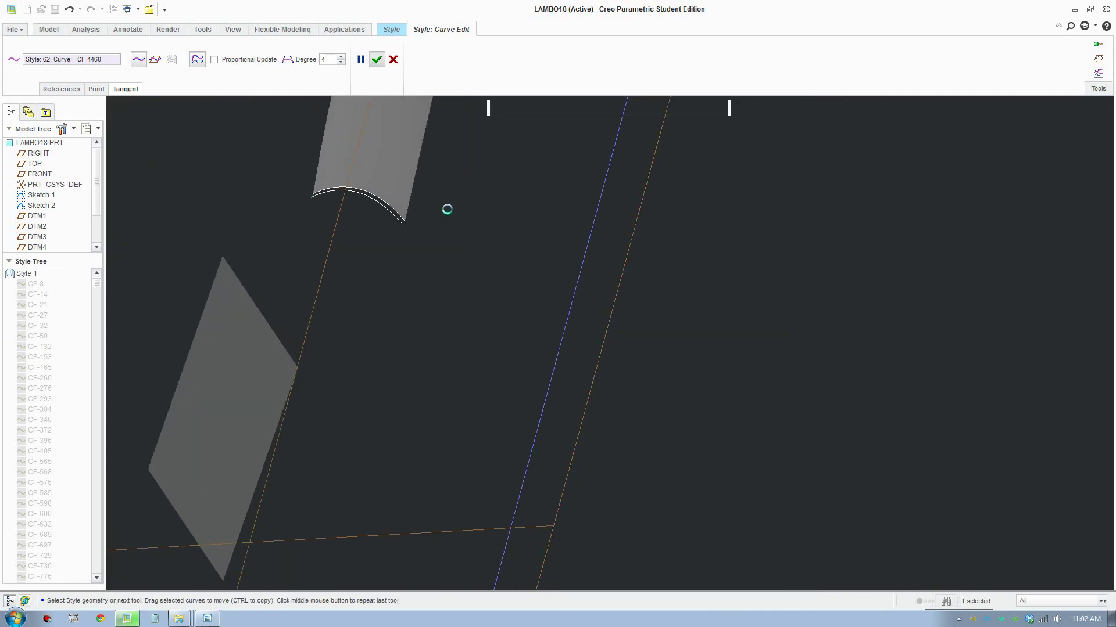
# Step: Create a short free curve joining the inner gap curve's lower end to the side panel's lower front corner
pyautogui.moveTo(448, 212); pyautogui.dragTo(404, 378, button='middle')
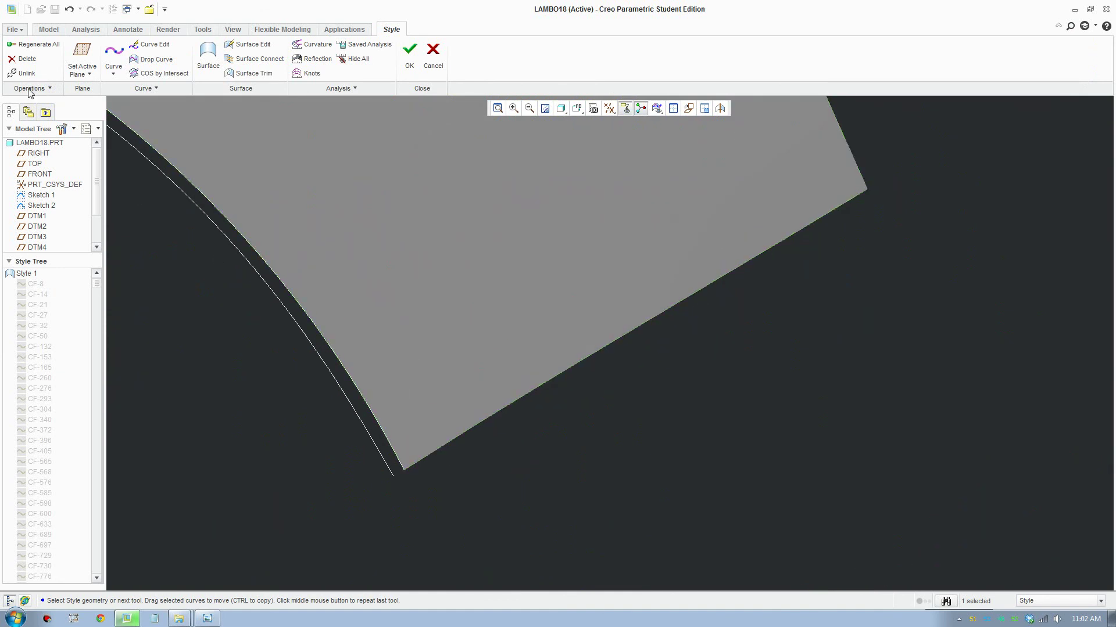
pyautogui.click(114, 54)
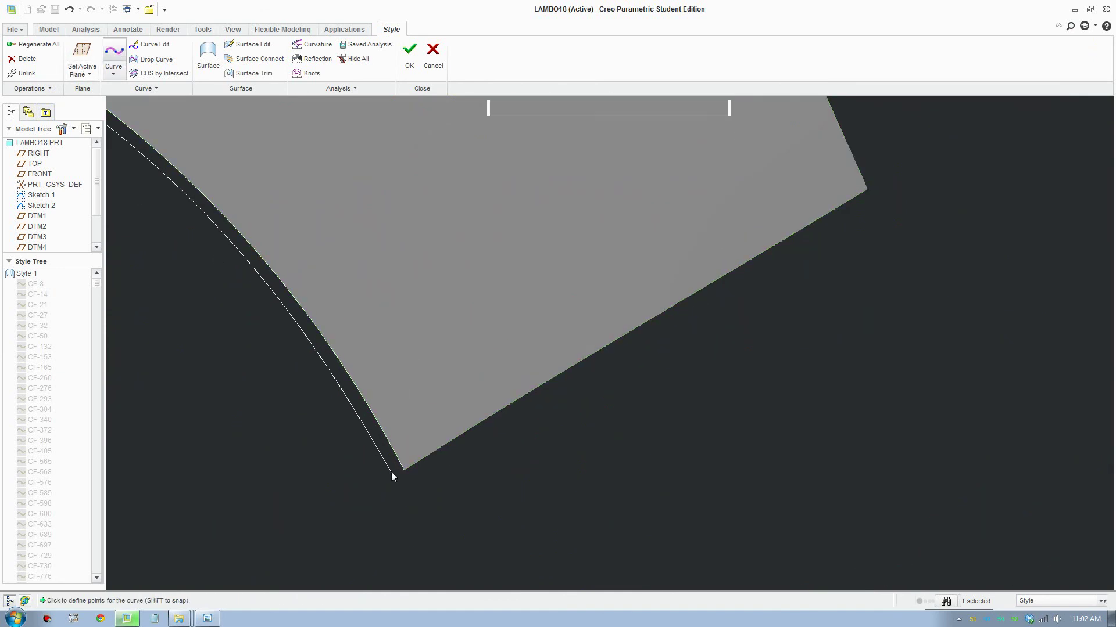
pyautogui.click(391, 470)
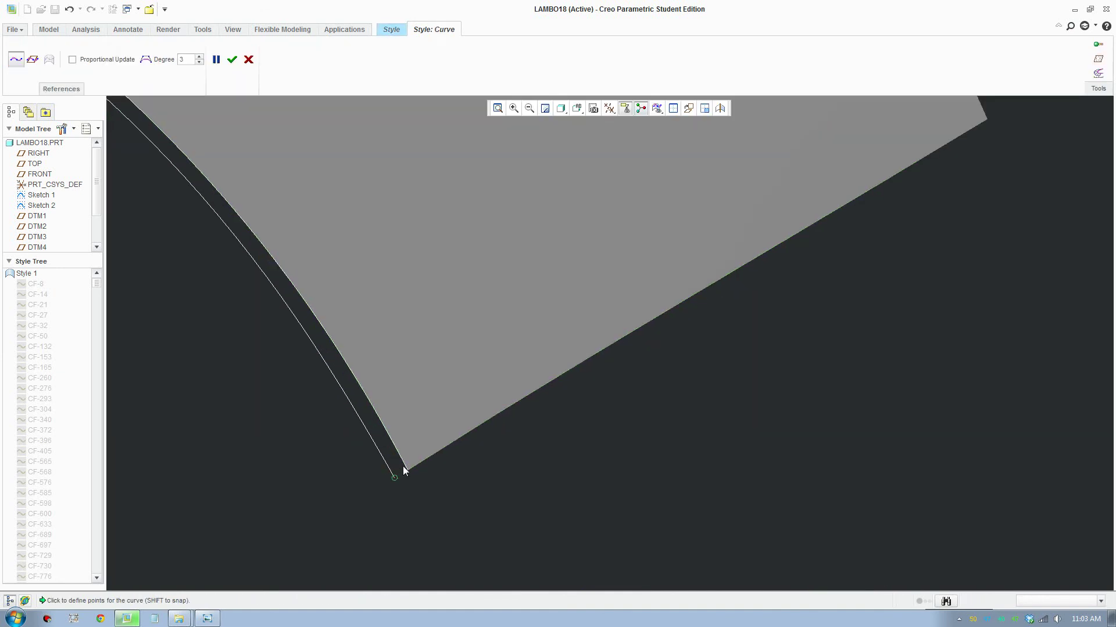
pyautogui.click(408, 470)
pyautogui.click(232, 60)
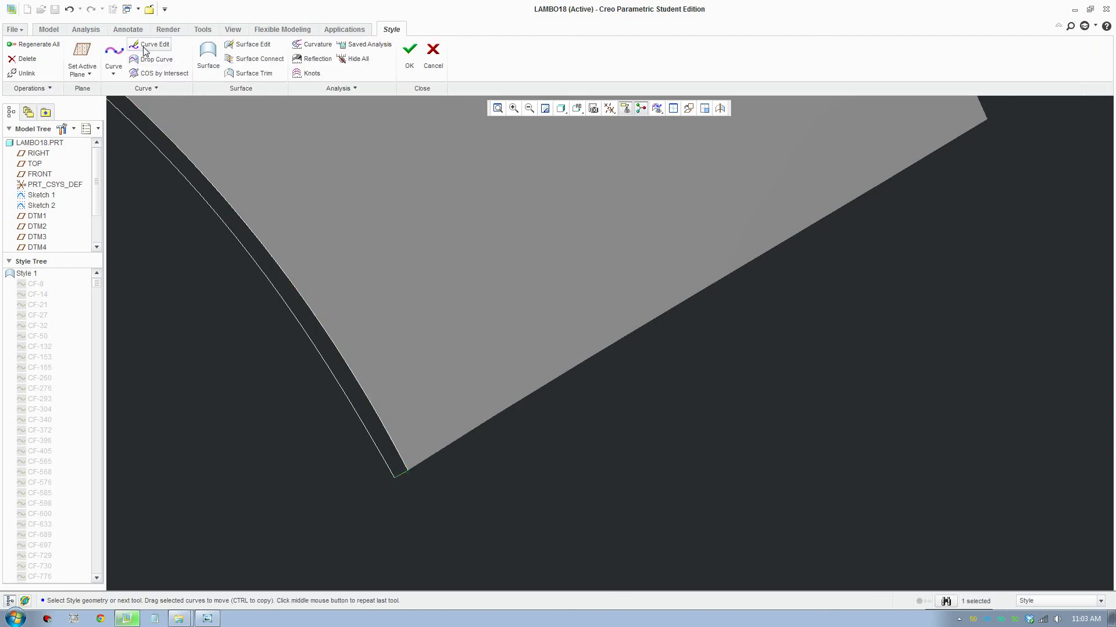
# Step: Constrain the lower cross curve's tangent at the panel corner to Surface Curvature with the side panel surface
pyautogui.click(409, 469)
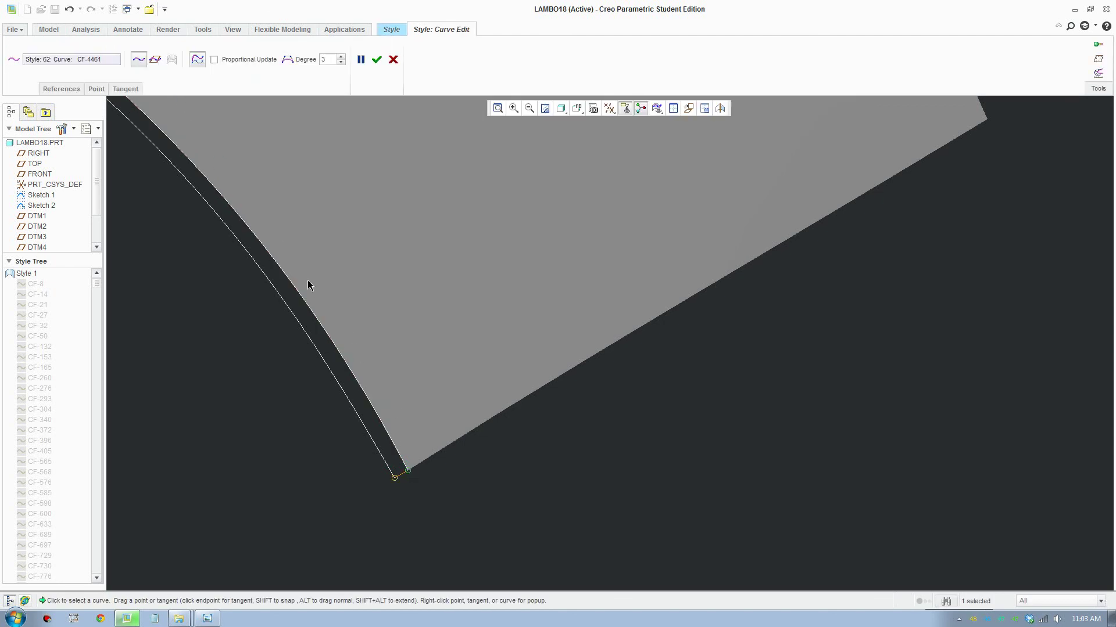
pyautogui.click(138, 89)
pyautogui.click(197, 120)
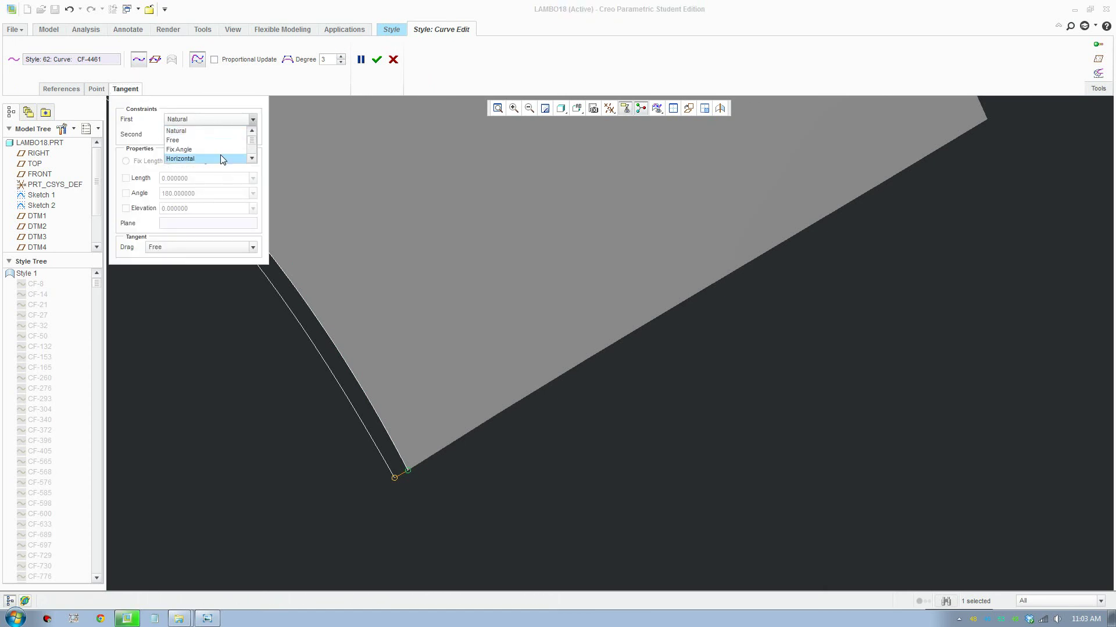
pyautogui.click(214, 140)
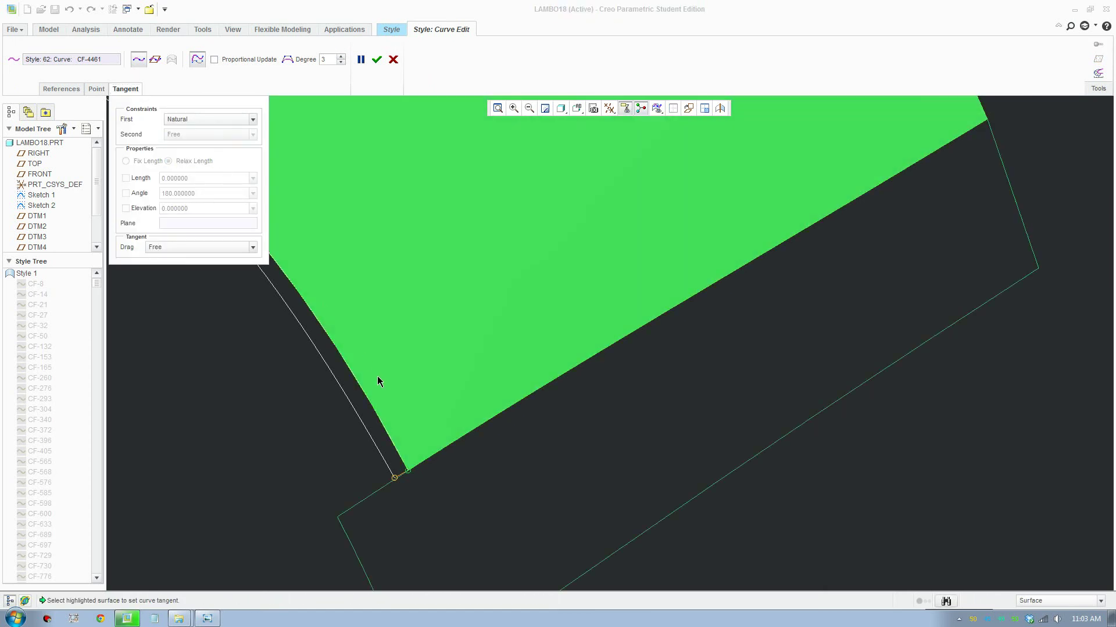
pyautogui.click(413, 409)
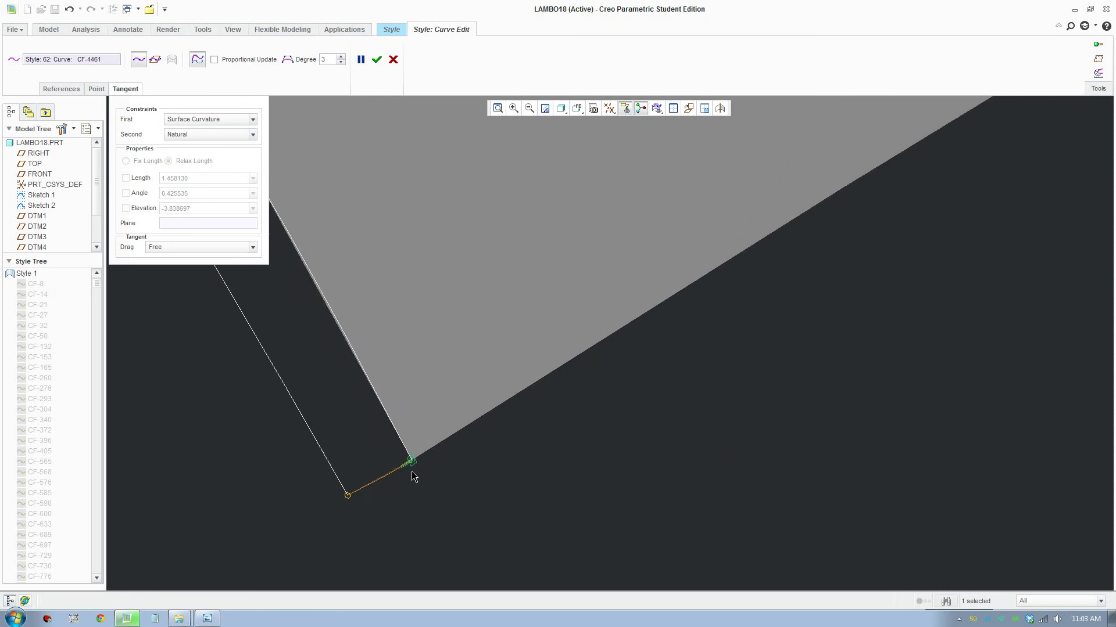
# Step: In the top view, pull the tangent at CF-4461's inner endpoint outward to a length of about 1.49 and an angle of about 99°
pyautogui.scroll(-1, 415, 477)
pyautogui.click(316, 510)
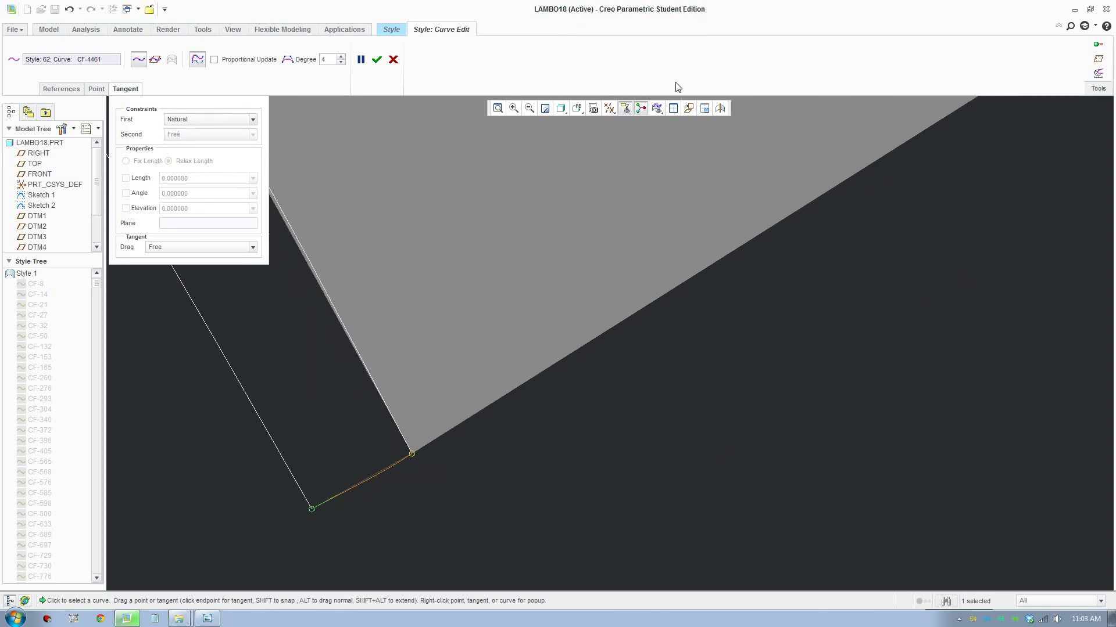
pyautogui.click(578, 112)
pyautogui.click(617, 197)
pyautogui.scroll(-8, 674, 413)
pyautogui.scroll(-5, 631, 364)
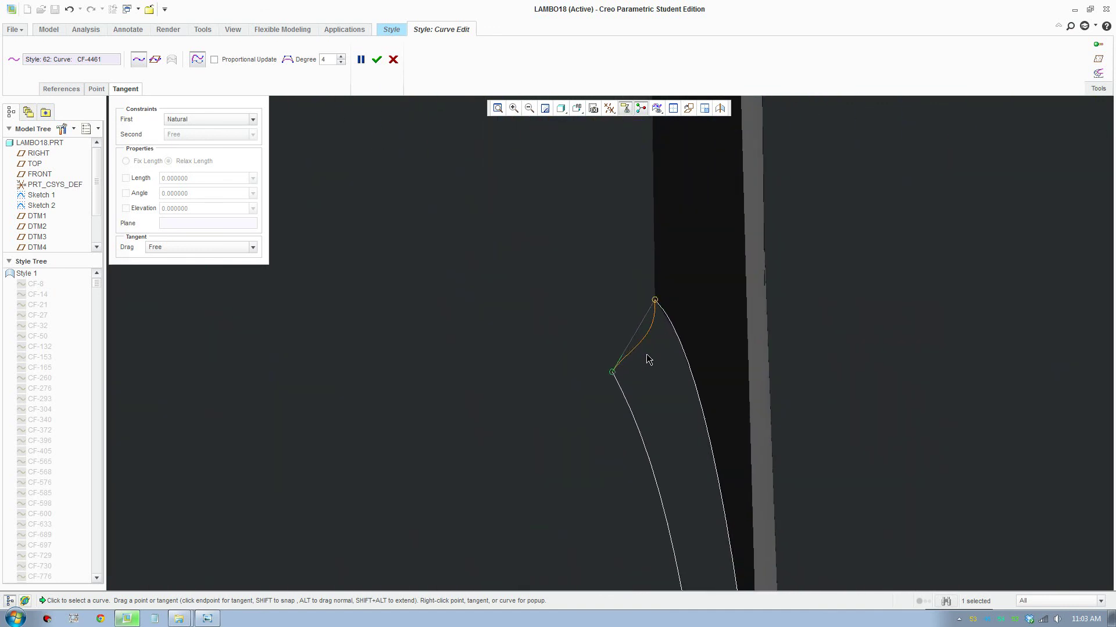
pyautogui.moveTo(572, 365); pyautogui.dragTo(604, 412)
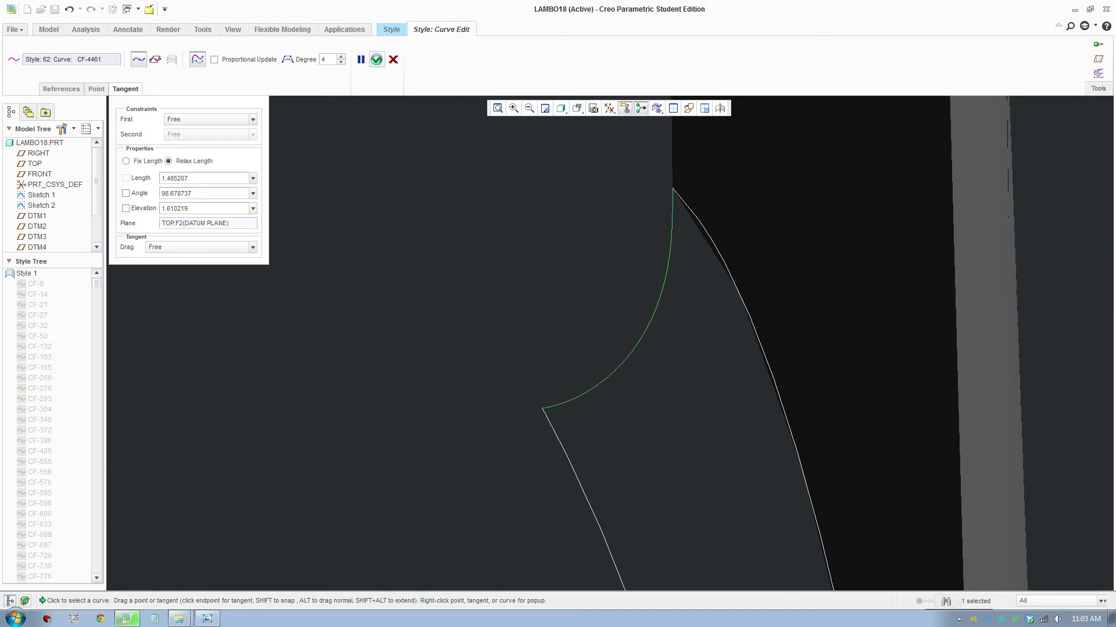
pyautogui.click(390, 60)
# Step: Create a boundary surface for the gap's rear wall from the trimmed panel edge, the inner gap curve and the two short cross curves
pyautogui.scroll(12, 485, 224)
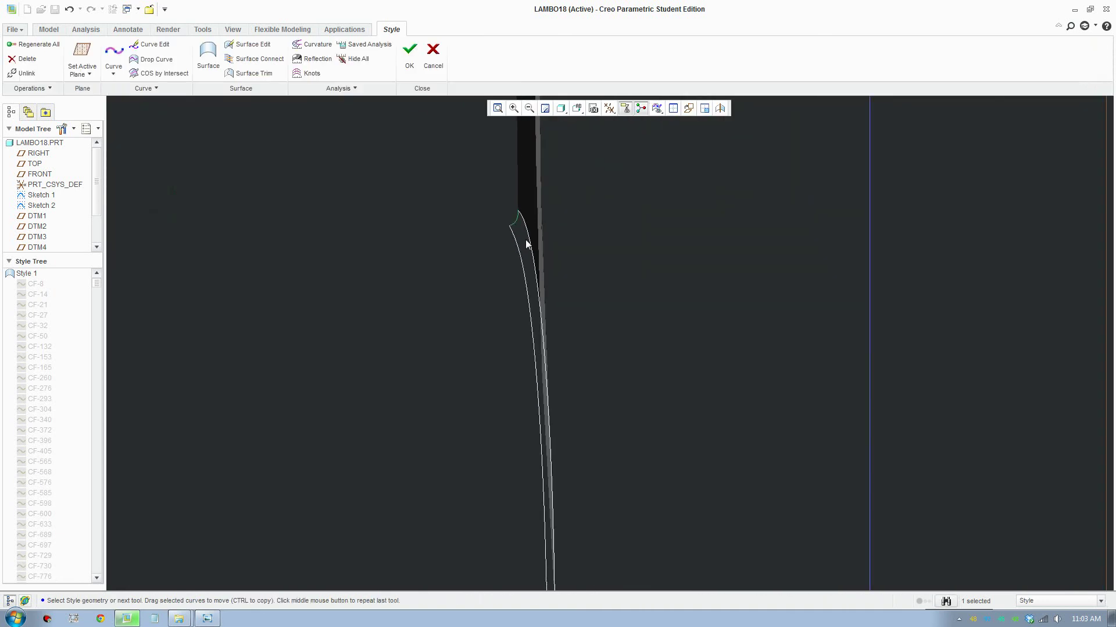
pyautogui.keyDown('shift'); pyautogui.moveTo(530, 246); pyautogui.dragTo(555, 419, button='middle'); pyautogui.keyUp('shift')
pyautogui.moveTo(486, 287); pyautogui.dragTo(663, 278, button='middle')
pyautogui.scroll(-6, 308, 238)
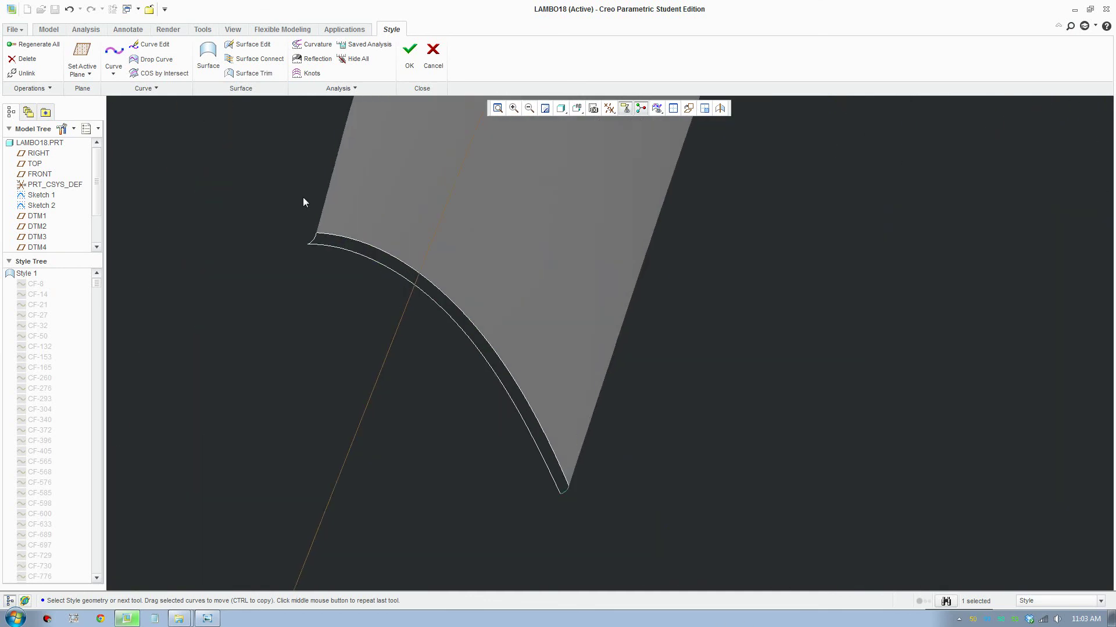
pyautogui.keyDown('ctrl'); pyautogui.click(355, 249); pyautogui.keyUp('ctrl')
pyautogui.keyDown('ctrl'); pyautogui.click(364, 269); pyautogui.keyUp('ctrl')
pyautogui.moveTo(610, 418); pyautogui.dragTo(678, 549, button='middle')
pyautogui.keyDown('ctrl'); pyautogui.click(615, 545); pyautogui.keyUp('ctrl')
pyautogui.moveTo(605, 528); pyautogui.dragTo(542, 377, button='middle')
pyautogui.scroll(3, 542, 378)
pyautogui.click(197, 67)
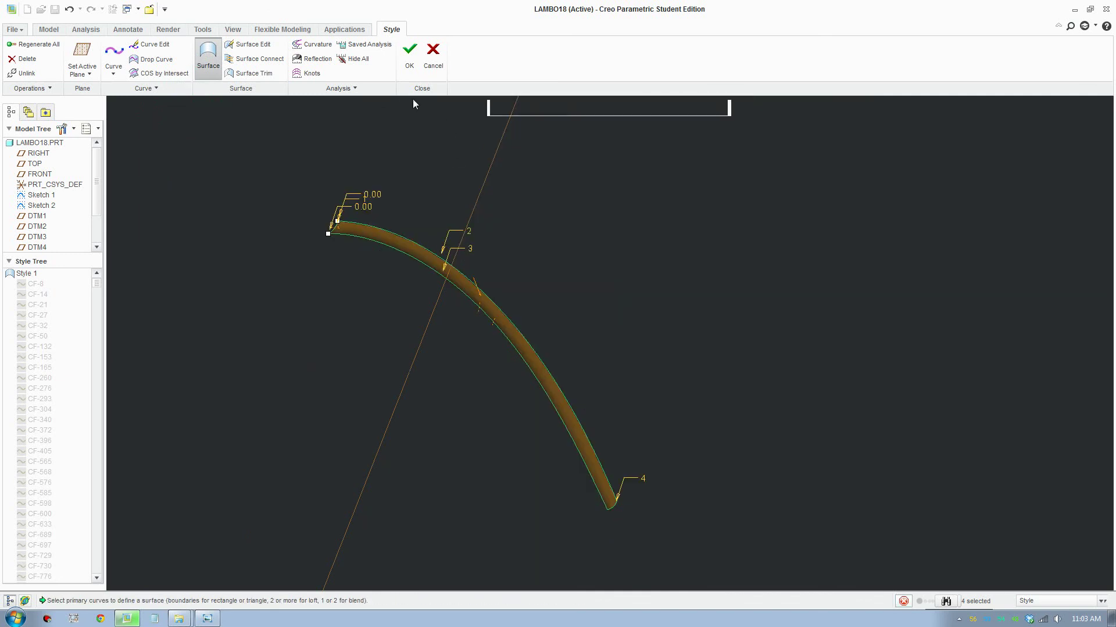
pyautogui.scroll(-3, 423, 266)
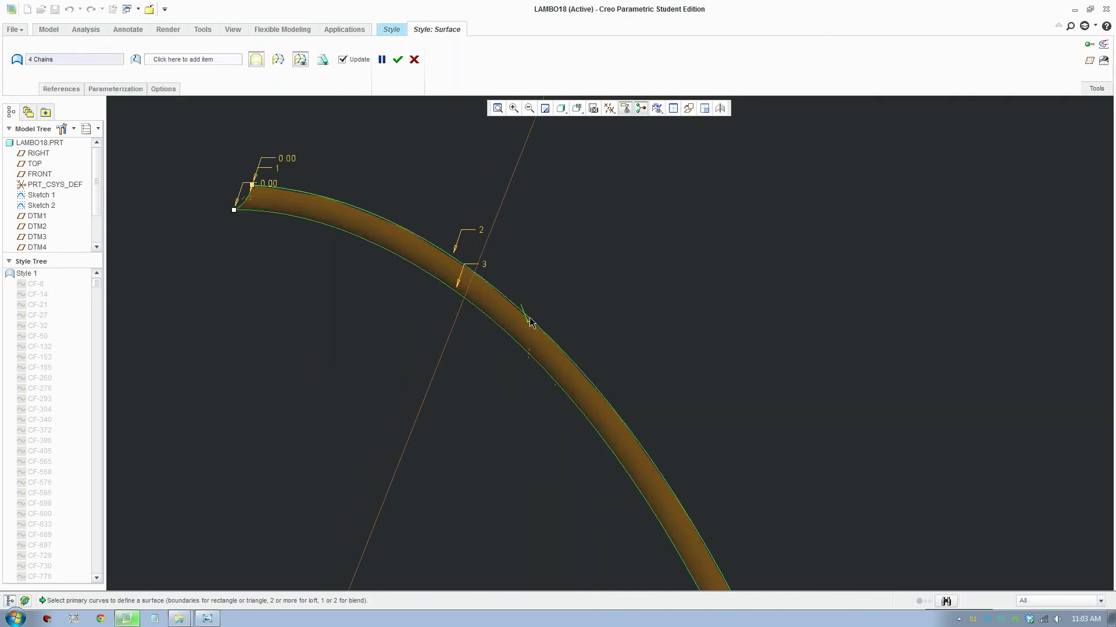
pyautogui.scroll(-2, 526, 316)
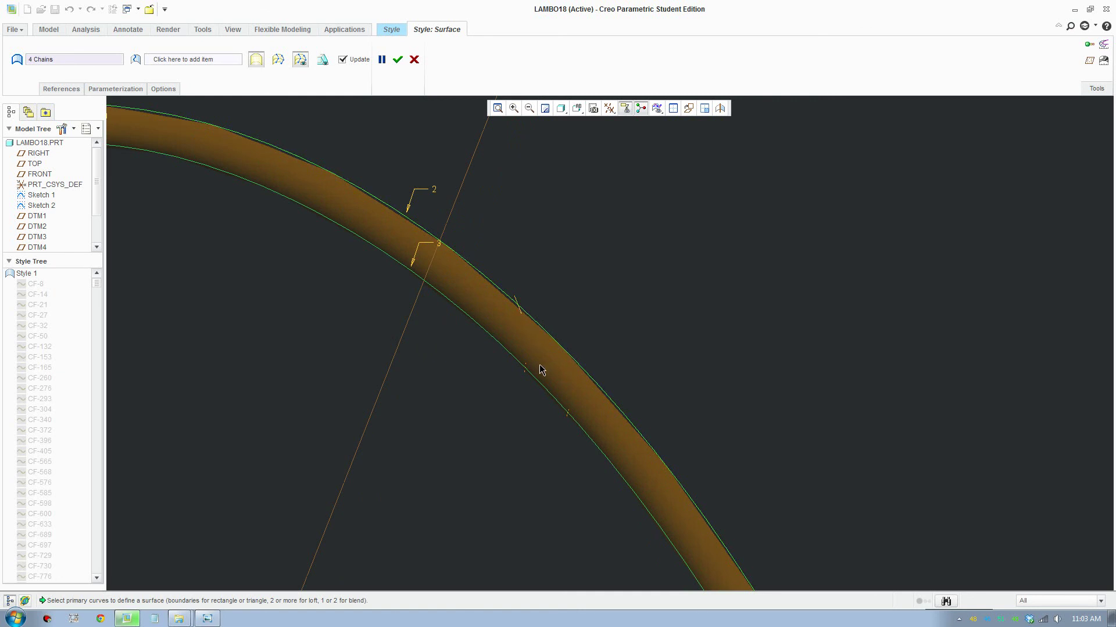
pyautogui.scroll(5, 519, 313)
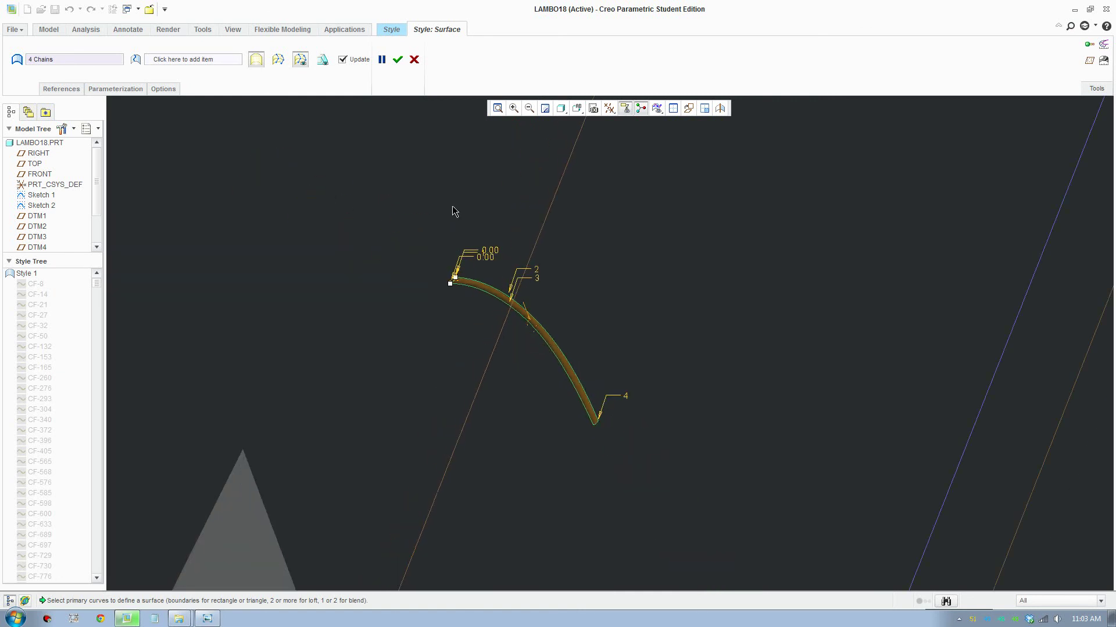
pyautogui.click(397, 59)
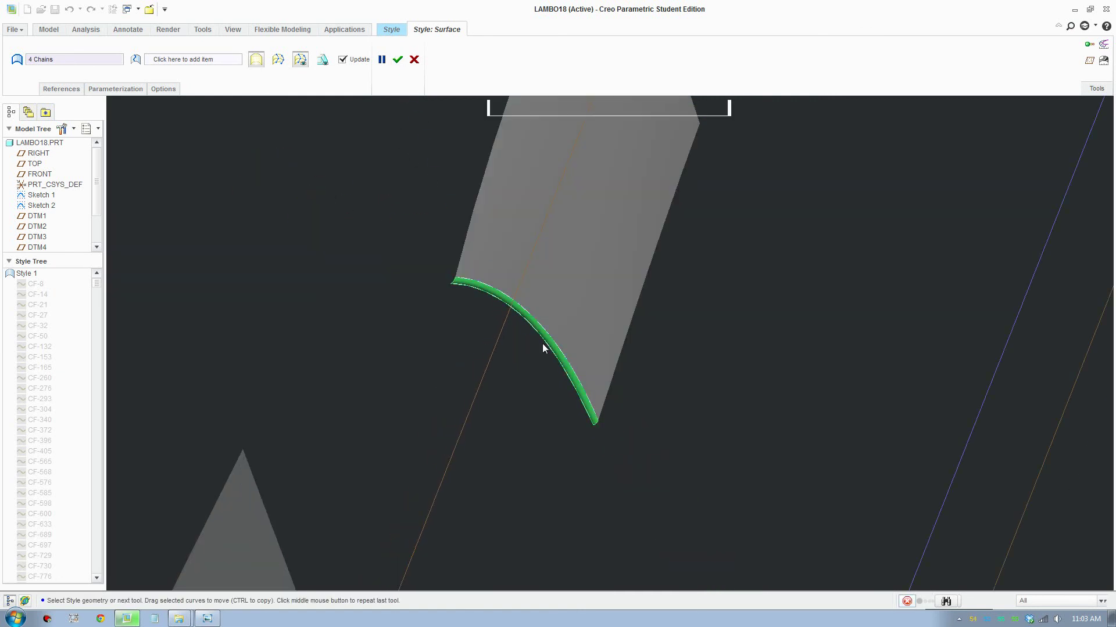
pyautogui.moveTo(316, 269); pyautogui.dragTo(320, 245, button='middle')
pyautogui.keyDown('shift'); pyautogui.moveTo(378, 211); pyautogui.dragTo(546, 626, button='middle'); pyautogui.keyUp('shift')
pyautogui.rightClick(232, 281)
pyautogui.click(252, 293)
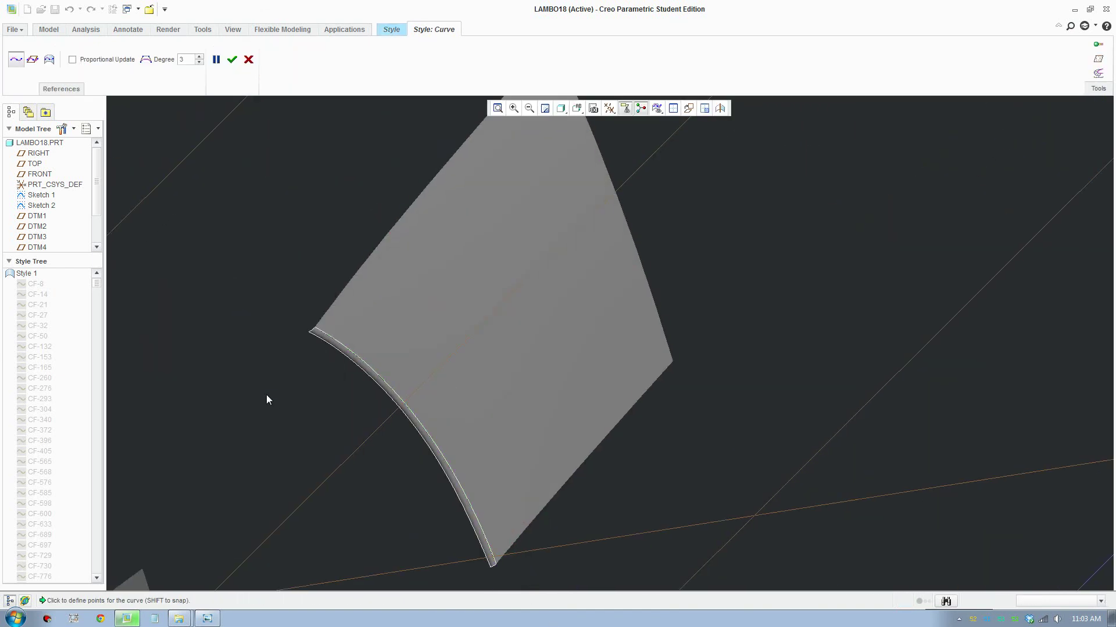
pyautogui.middleClick(266, 399)
# Step: Show all hidden curves and surfaces of the Style feature again around the isolated gap surfaces
pyautogui.rightClick(255, 344)
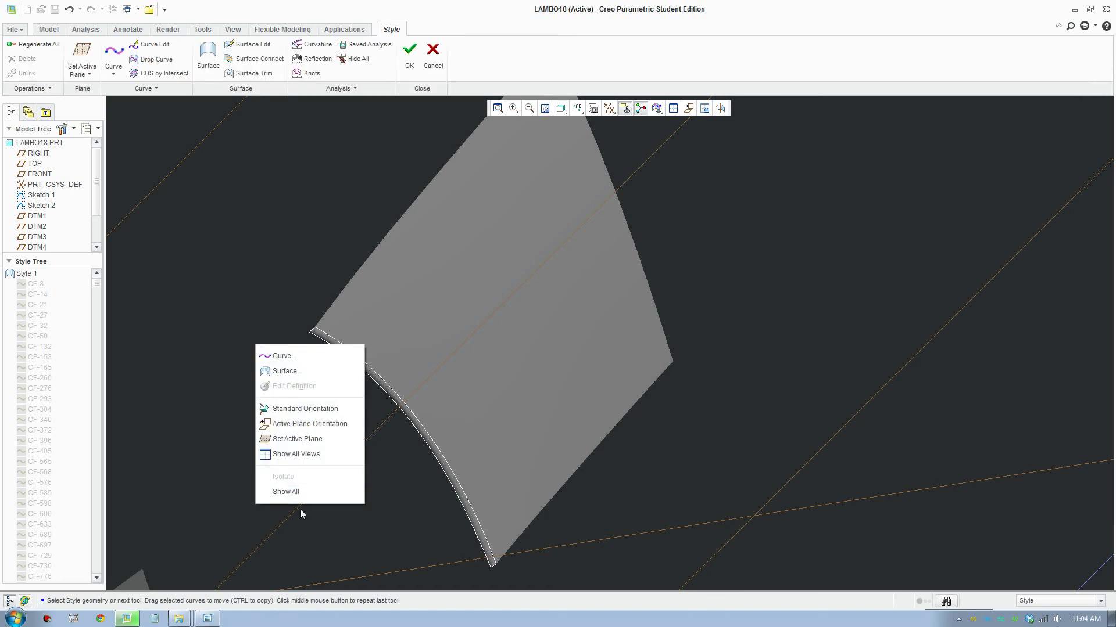
pyautogui.click(298, 492)
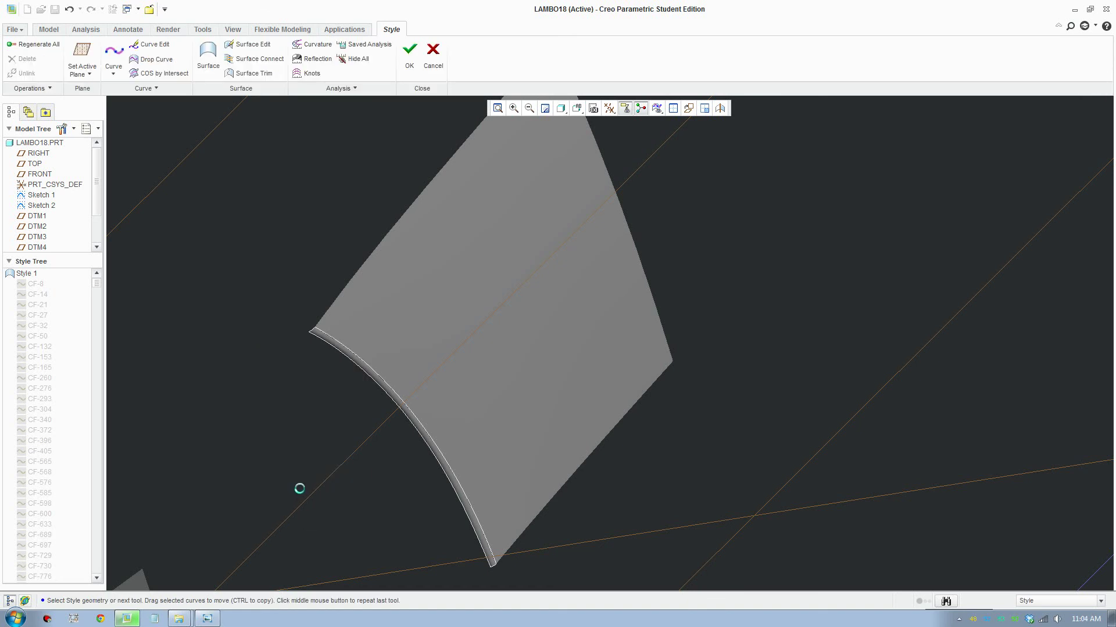
pyautogui.scroll(5, 300, 489)
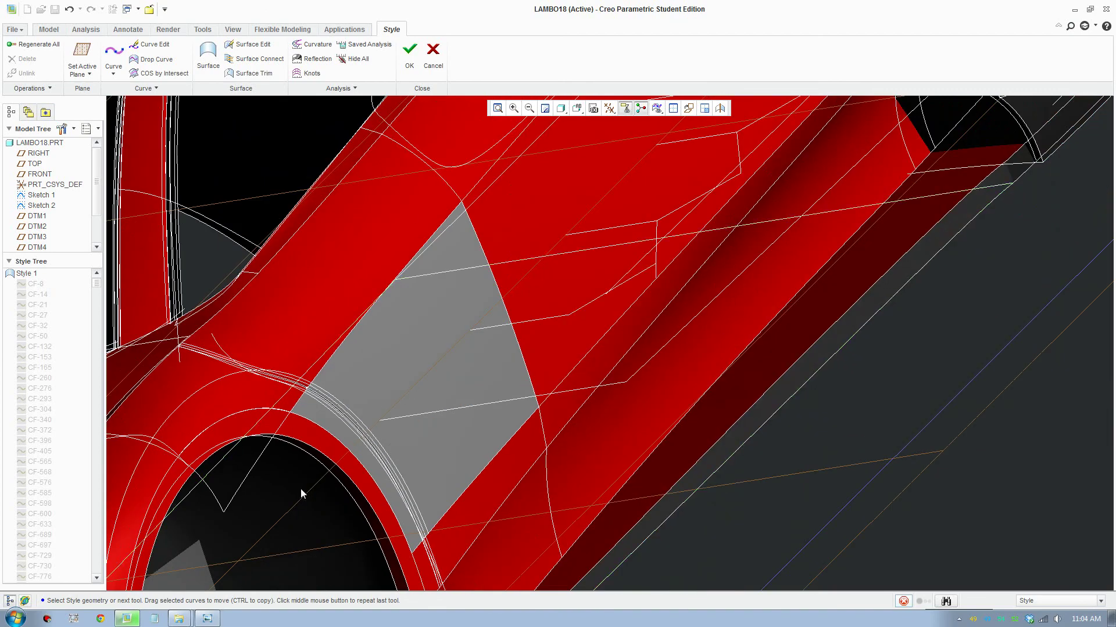
pyautogui.keyDown('shift'); pyautogui.moveTo(331, 420); pyautogui.dragTo(746, 350, button='middle'); pyautogui.keyUp('shift')
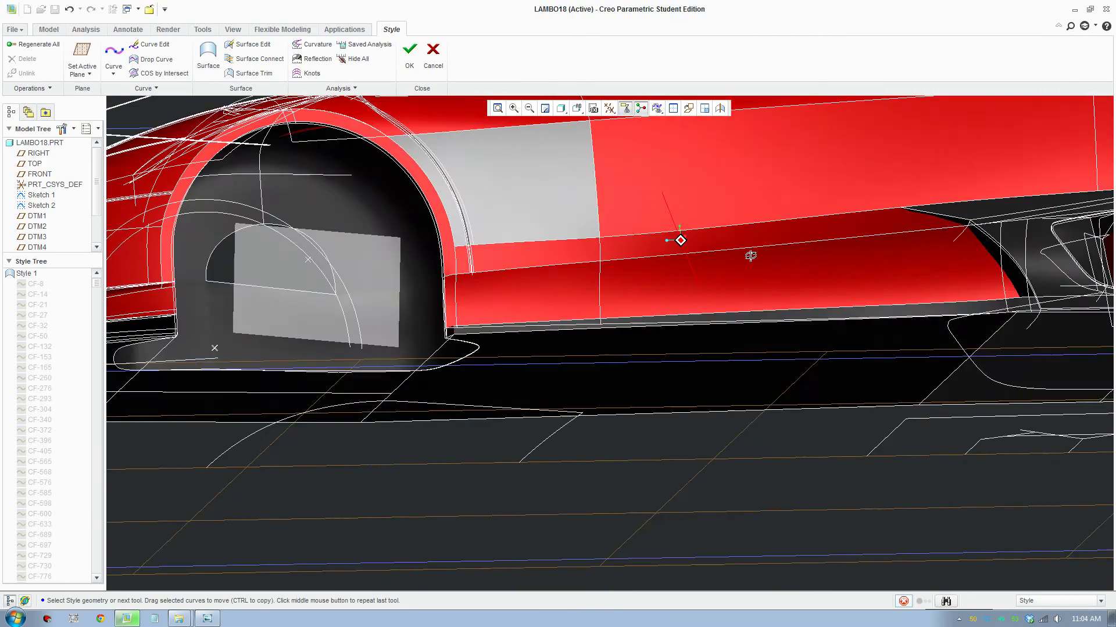
pyautogui.moveTo(750, 260); pyautogui.dragTo(211, 166, button='middle')
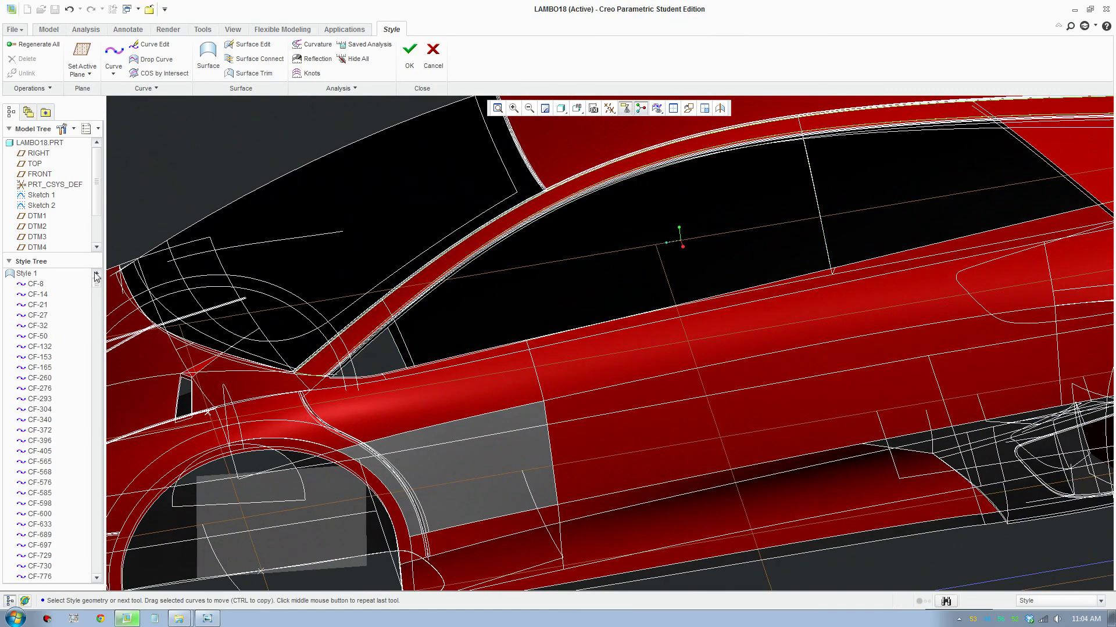
# Step: Apply the red body appearance to the grey side panel surface and the new gap wall surfaces behind the front wheel arch
pyautogui.click(168, 29)
pyautogui.click(53, 51)
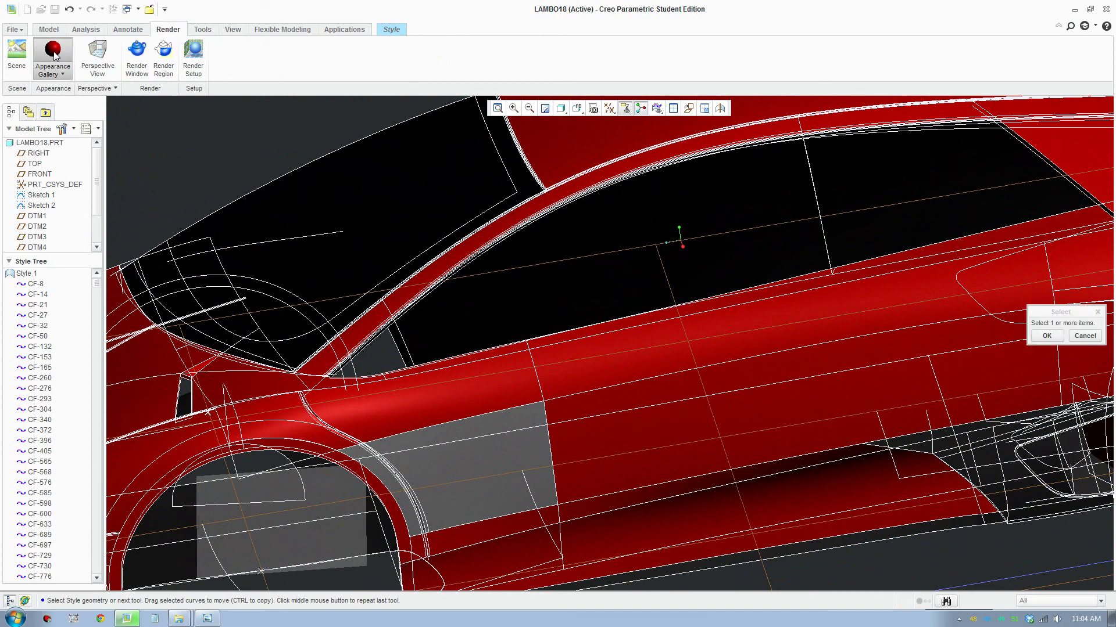
pyautogui.click(429, 459)
pyautogui.keyDown('shift'); pyautogui.moveTo(458, 455); pyautogui.dragTo(506, 379, button='middle'); pyautogui.keyUp('shift')
pyautogui.scroll(-8, 505, 379)
pyautogui.click(324, 393)
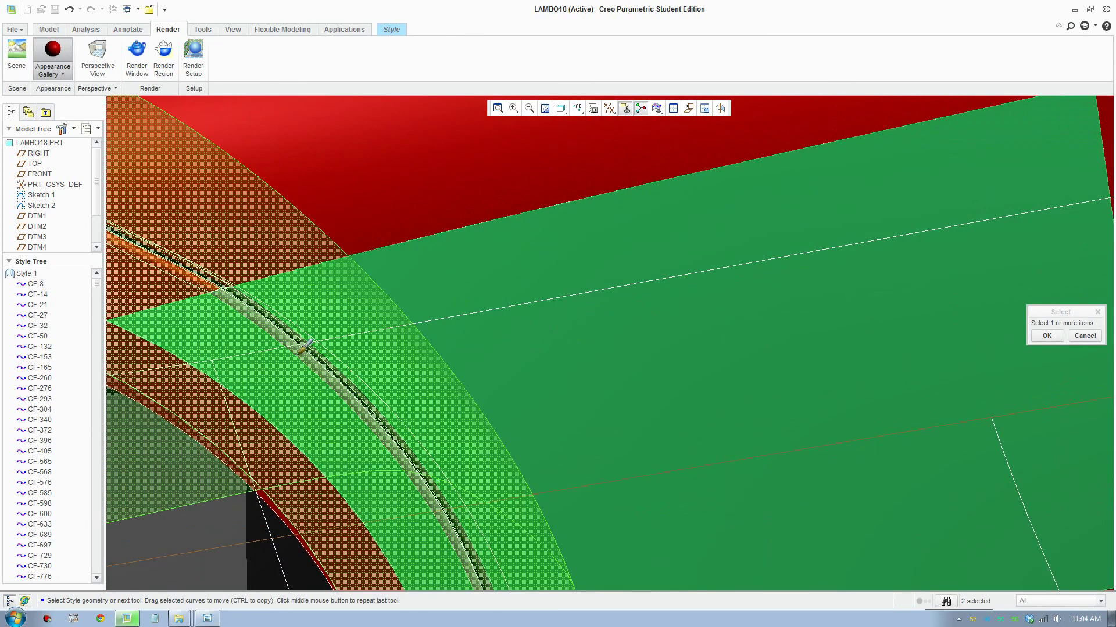
pyautogui.moveTo(284, 331); pyautogui.dragTo(596, 283, button='middle')
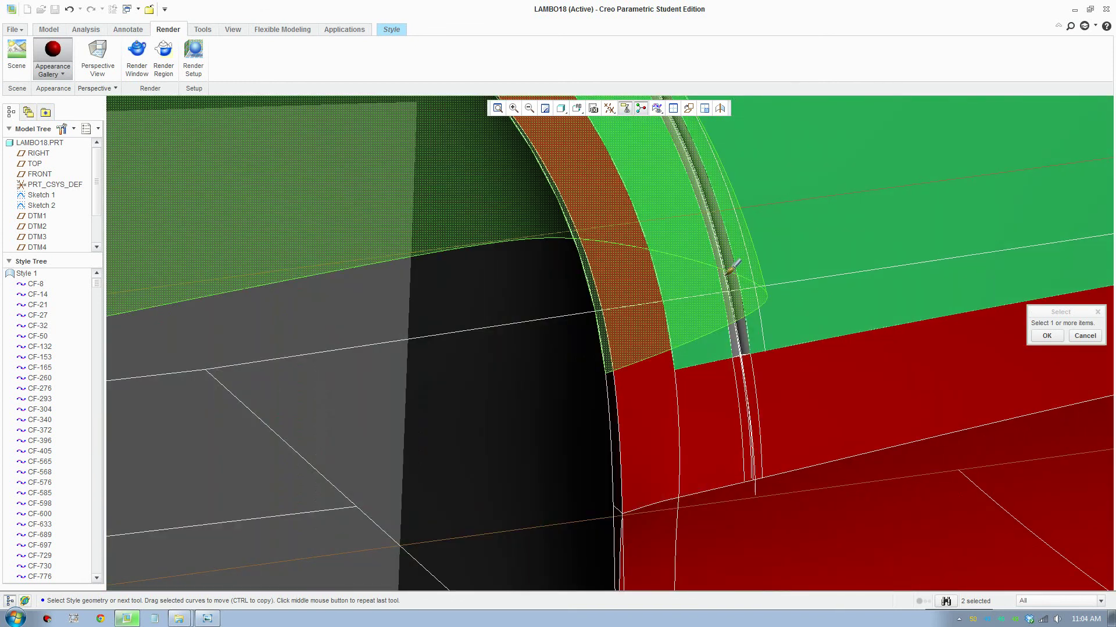
pyautogui.click(743, 323)
pyautogui.keyDown('ctrl'); pyautogui.click(733, 339); pyautogui.keyUp('ctrl')
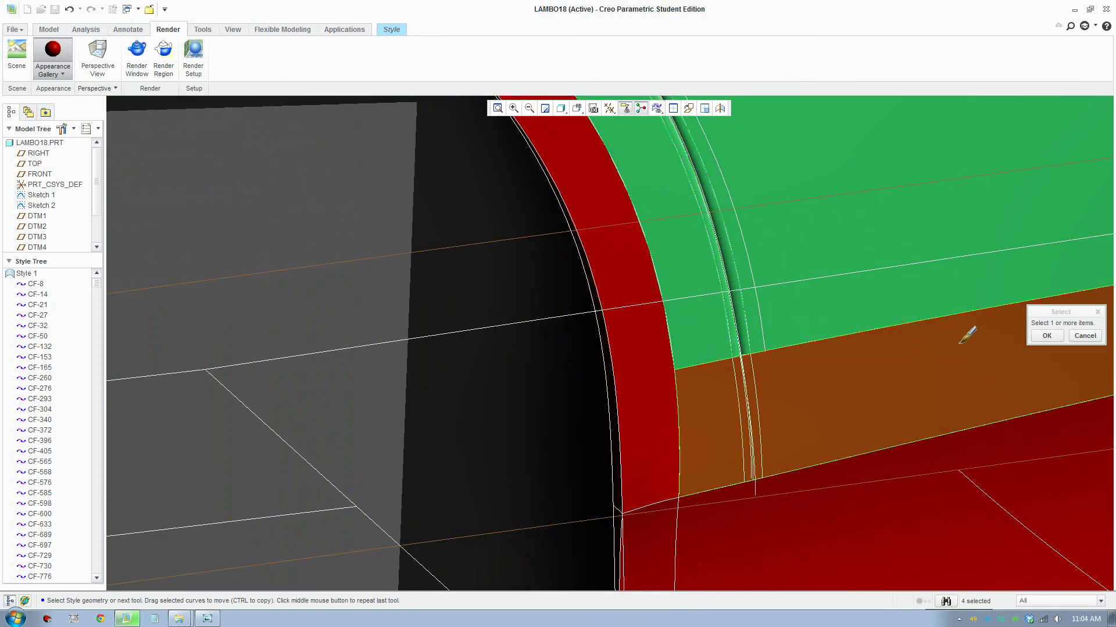
pyautogui.click(1036, 338)
# Step: Render the car in a view that shows the front wheel arch and the panel gap behind it
pyautogui.scroll(3, 746, 333)
pyautogui.moveTo(735, 316); pyautogui.dragTo(508, 389, button='middle')
pyautogui.scroll(2, 522, 380)
pyautogui.keyDown('shift'); pyautogui.moveTo(590, 378); pyautogui.dragTo(551, 437, button='middle'); pyautogui.keyUp('shift')
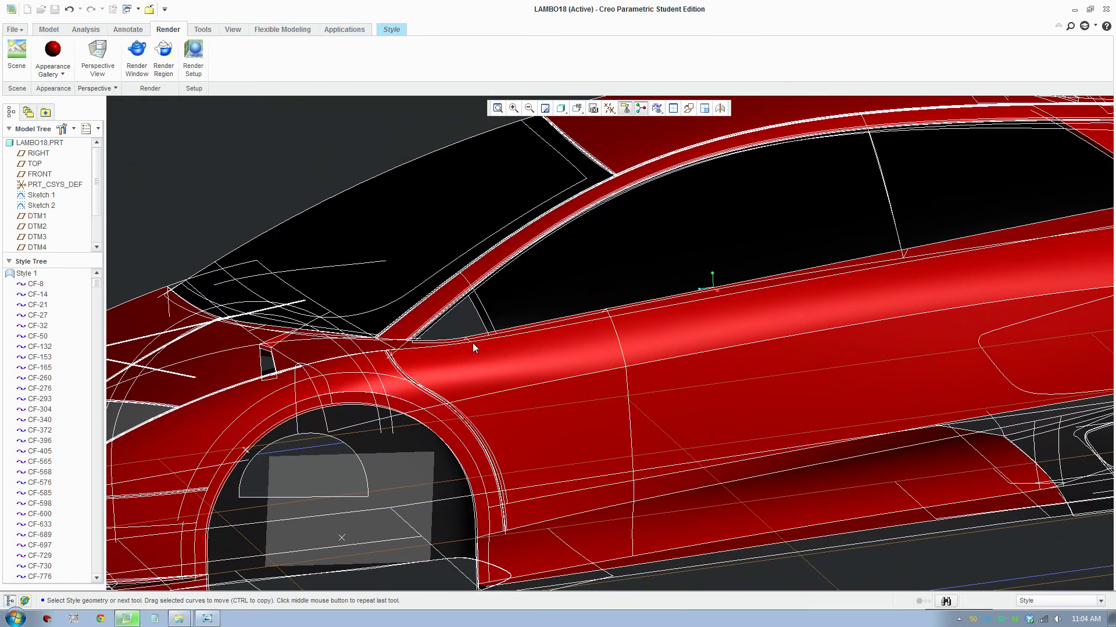
pyautogui.scroll(-1, 659, 435)
pyautogui.keyDown('shift'); pyautogui.moveTo(430, 395); pyautogui.dragTo(633, 283, button='middle'); pyautogui.keyUp('shift')
pyautogui.click(130, 69)
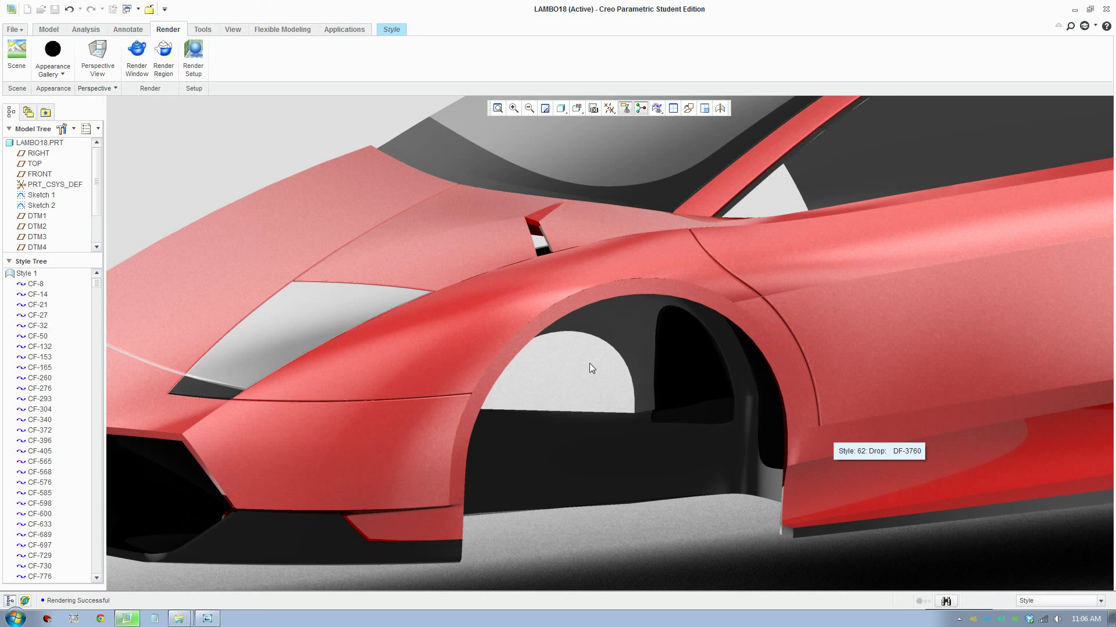
# Step: View the rendered image lambo165 in Windows Photo Viewer and return to Creo Parametric
pyautogui.click(208, 620)
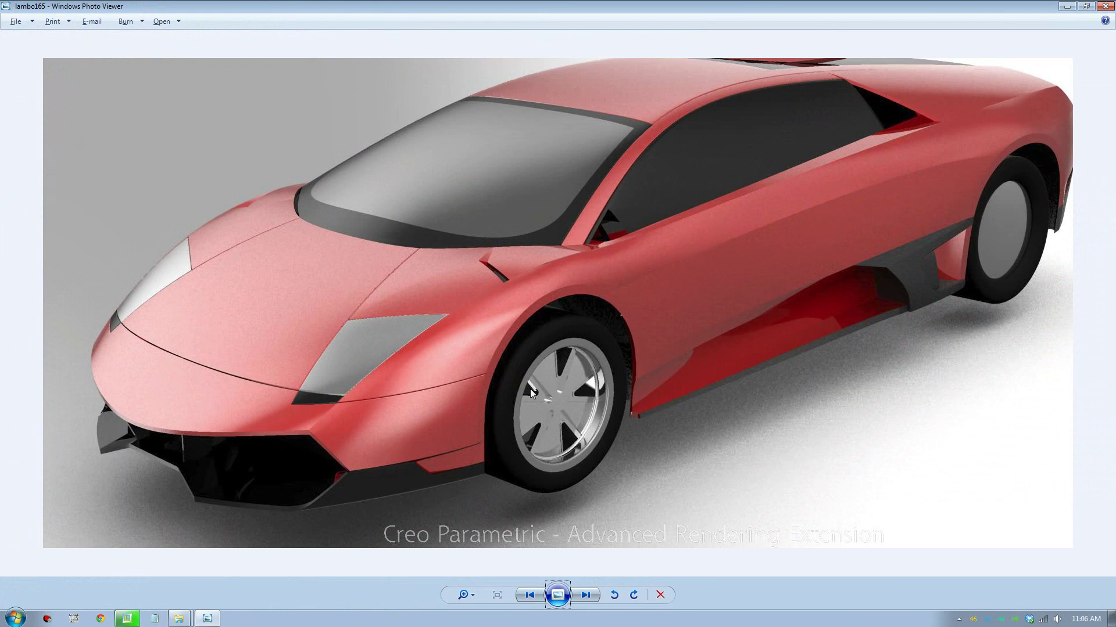
pyautogui.click(126, 618)
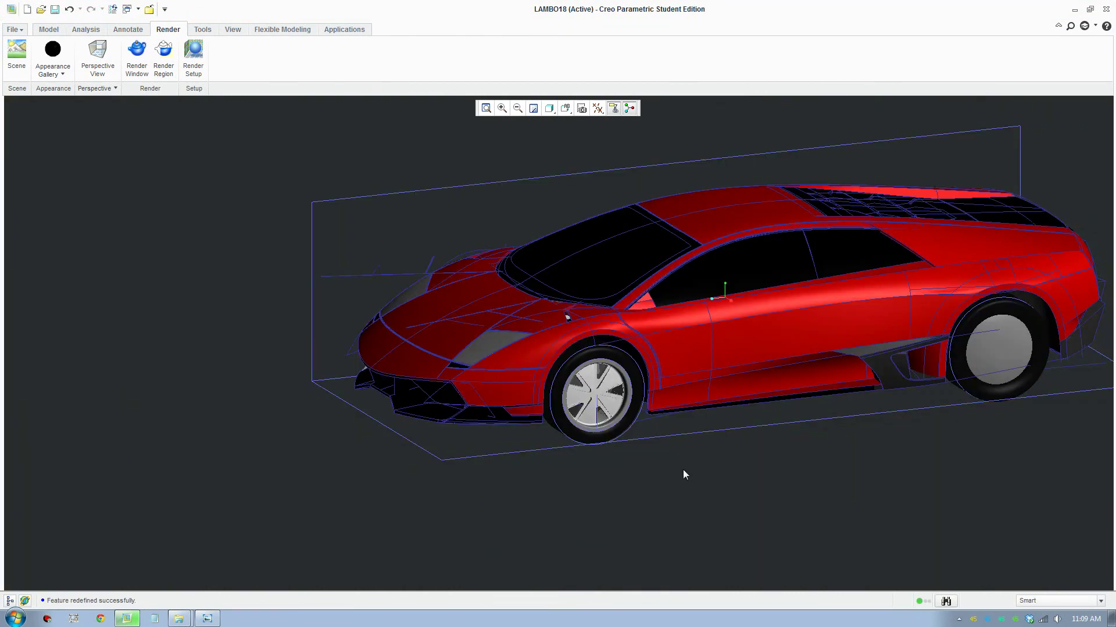
# Step: Minimize the ribbon to enlarge the graphics area for viewing the whole car
pyautogui.moveTo(682, 469); pyautogui.dragTo(744, 463, button='middle')
pyautogui.scroll(-3, 778, 468)
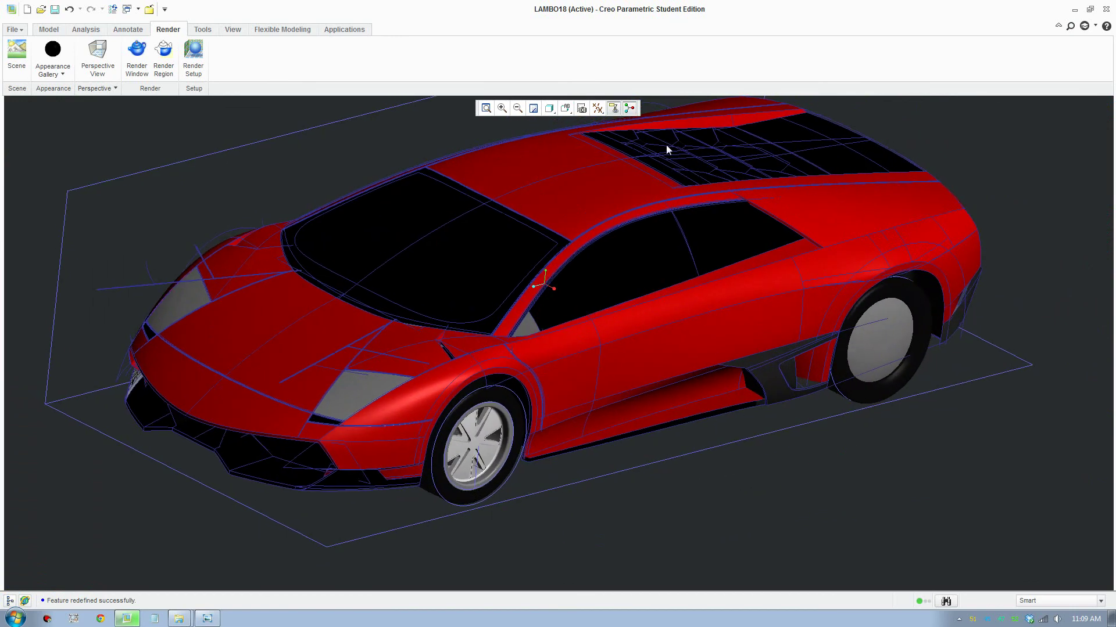
pyautogui.rightClick(671, 62)
pyautogui.click(718, 115)
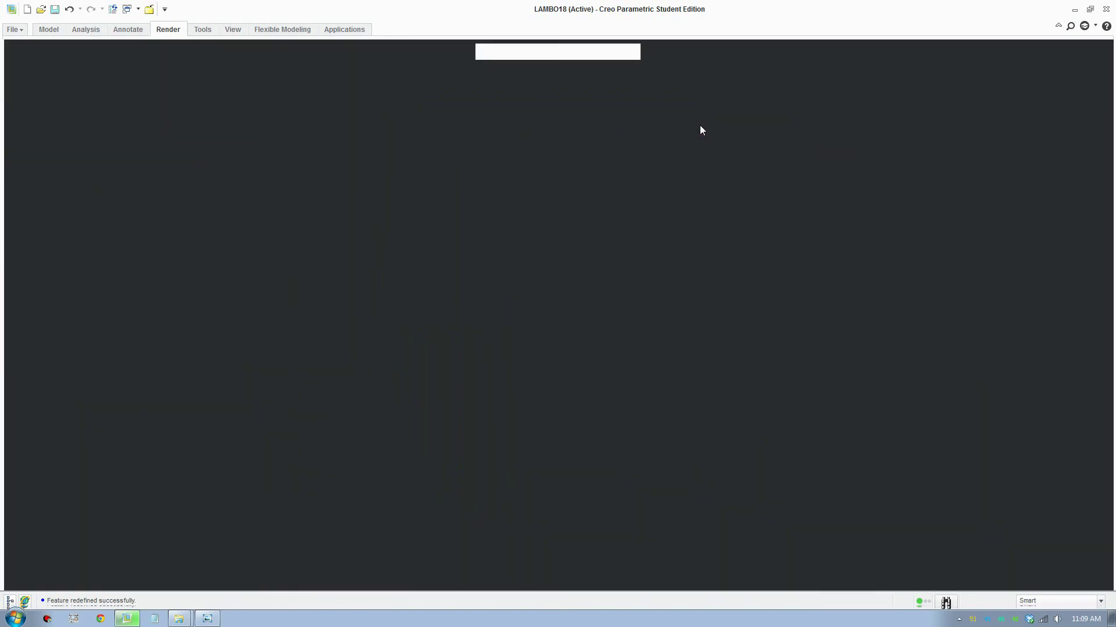
# Step: Examine the whole car from several angles and the finished panel gap behind the front wheel arch close up
pyautogui.moveTo(572, 351)
pyautogui.mouseDown(button='middle')
pyautogui.moveTo(567, 404)
pyautogui.moveTo(610, 373)
pyautogui.moveTo(674, 374)
pyautogui.moveTo(645, 428)
pyautogui.moveTo(630, 374)
pyautogui.moveTo(599, 358)
pyautogui.moveTo(560, 361)
pyautogui.moveTo(560, 398)
pyautogui.moveTo(600, 406)
pyautogui.moveTo(570, 416)
pyautogui.moveTo(575, 398)
pyautogui.moveTo(617, 394)
pyautogui.moveTo(589, 410)
pyautogui.mouseUp(button='middle')
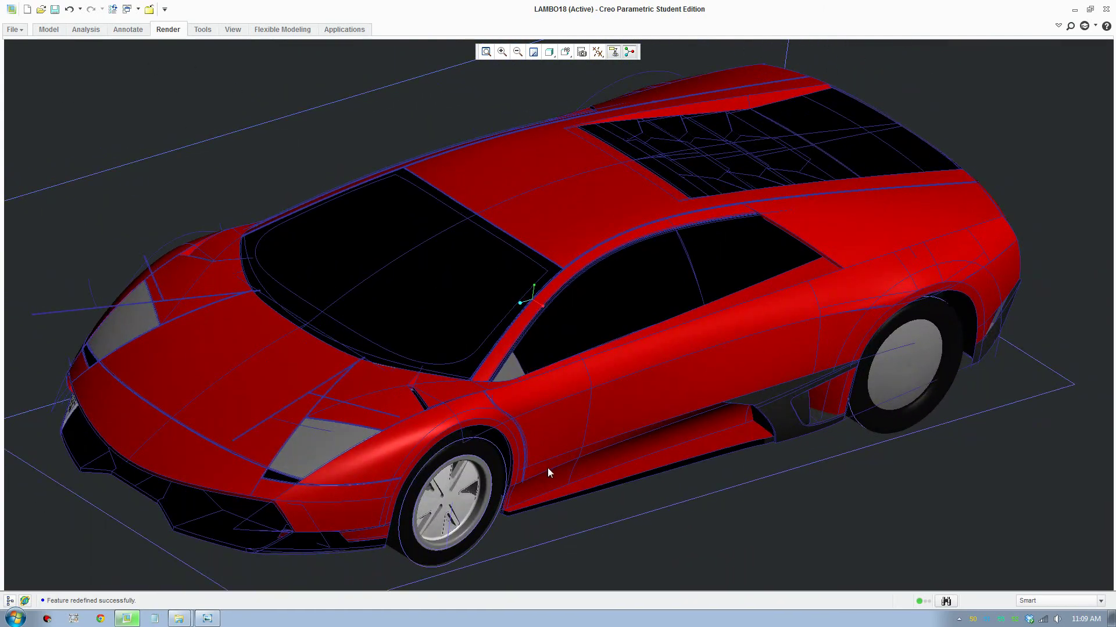
pyautogui.moveTo(552, 469)
pyautogui.mouseDown(button='middle')
pyautogui.moveTo(615, 426)
pyautogui.moveTo(604, 423)
pyautogui.moveTo(653, 416)
pyautogui.moveTo(660, 427)
pyautogui.moveTo(629, 413)
pyautogui.mouseUp(button='middle')
pyautogui.moveTo(943, 300); pyautogui.dragTo(911, 352, button='middle')
pyautogui.moveTo(779, 363); pyautogui.dragTo(741, 399, button='middle')
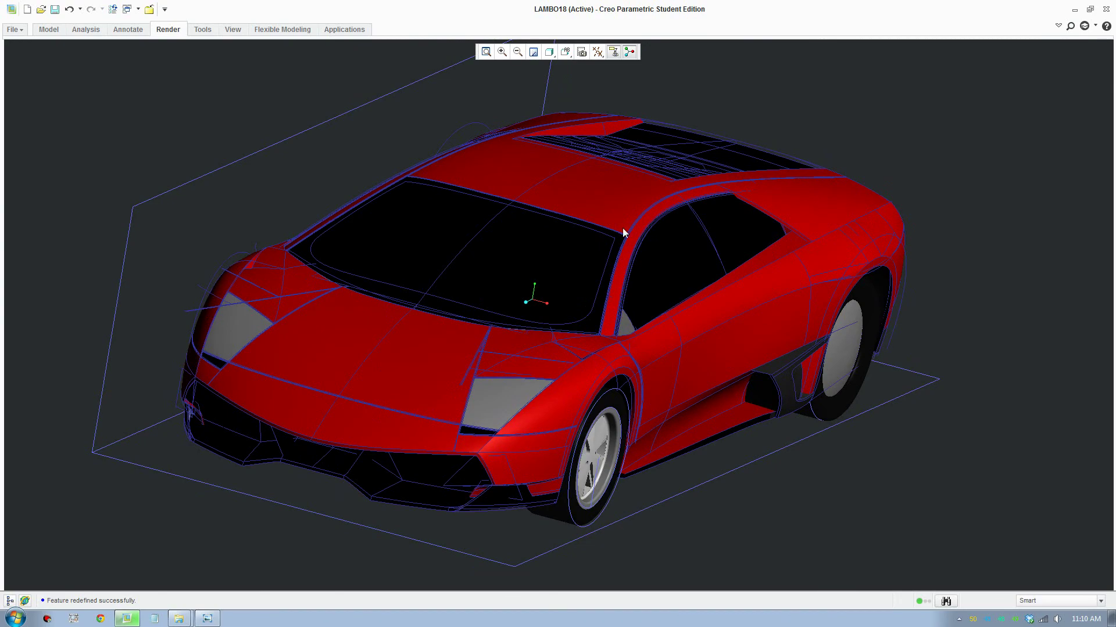
pyautogui.scroll(-1, 674, 295)
pyautogui.moveTo(630, 334); pyautogui.dragTo(795, 268, button='middle')
pyautogui.scroll(2, 610, 401)
pyautogui.moveTo(610, 401); pyautogui.dragTo(537, 391, button='middle')
pyautogui.scroll(-5, 473, 330)
pyautogui.moveTo(457, 377); pyautogui.dragTo(425, 380, button='middle')
pyautogui.scroll(-8, 228, 330)
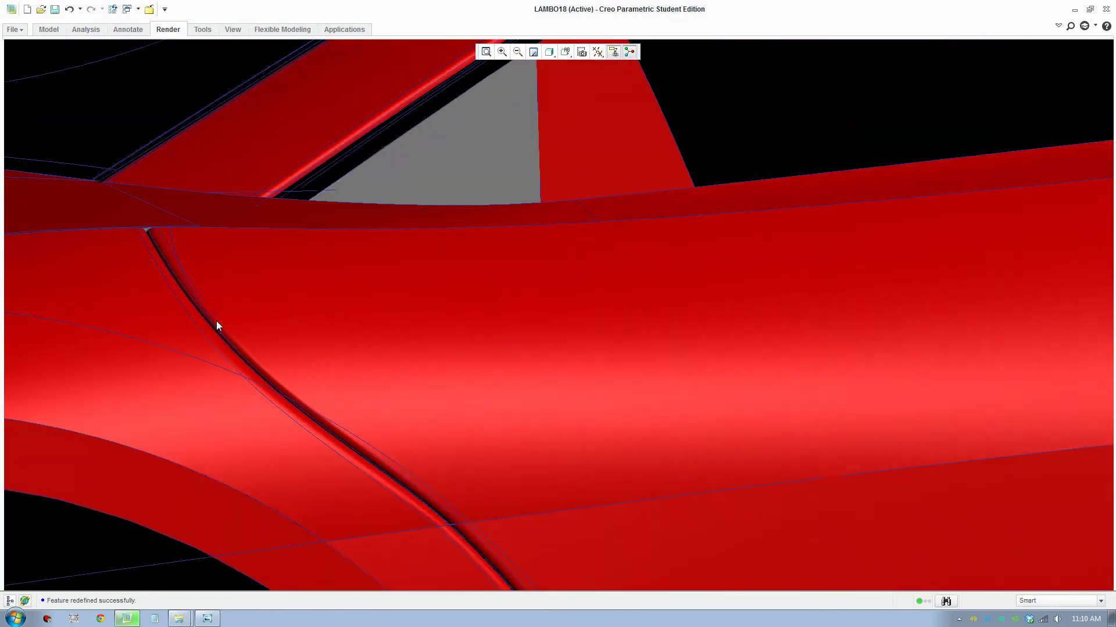
pyautogui.scroll(2, 292, 355)
pyautogui.scroll(1, 437, 448)
pyautogui.scroll(-3, 408, 449)
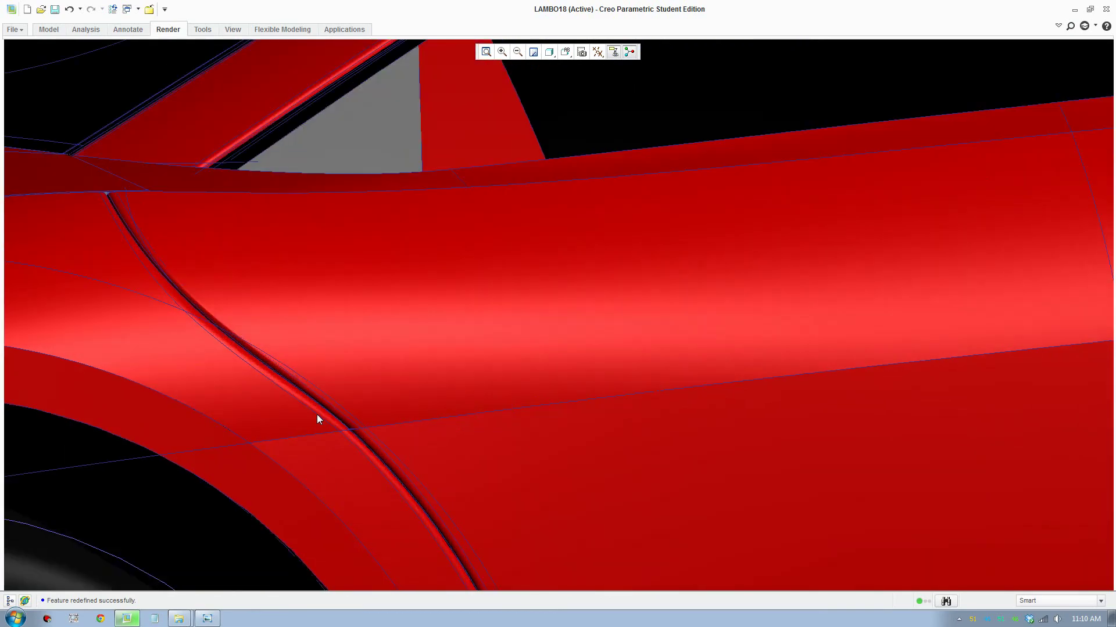
pyautogui.scroll(-8, 318, 418)
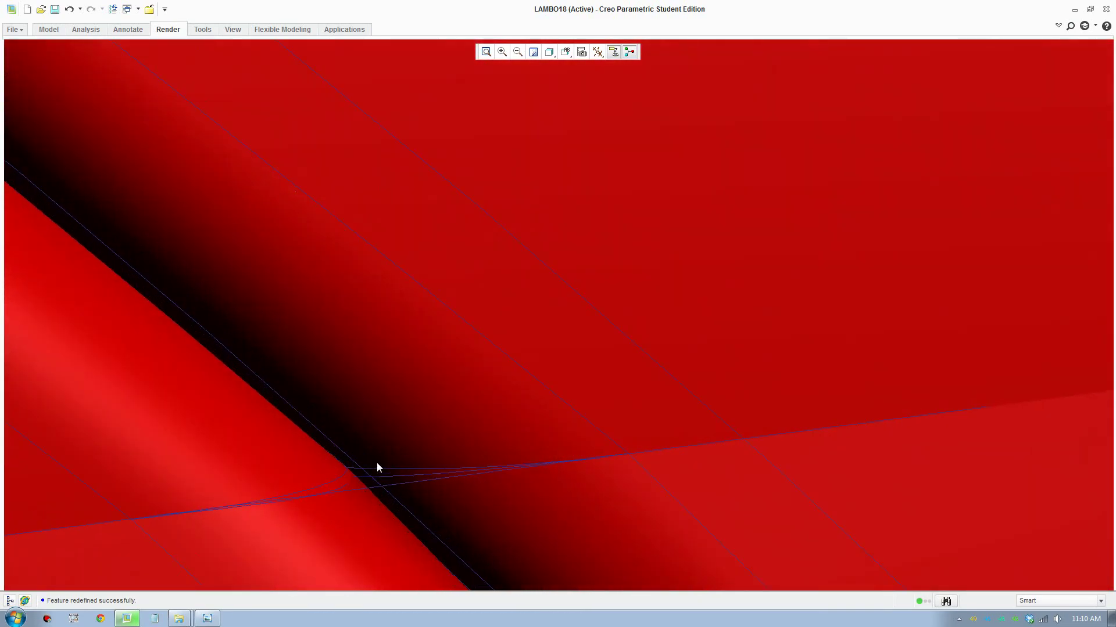
pyautogui.scroll(6, 376, 462)
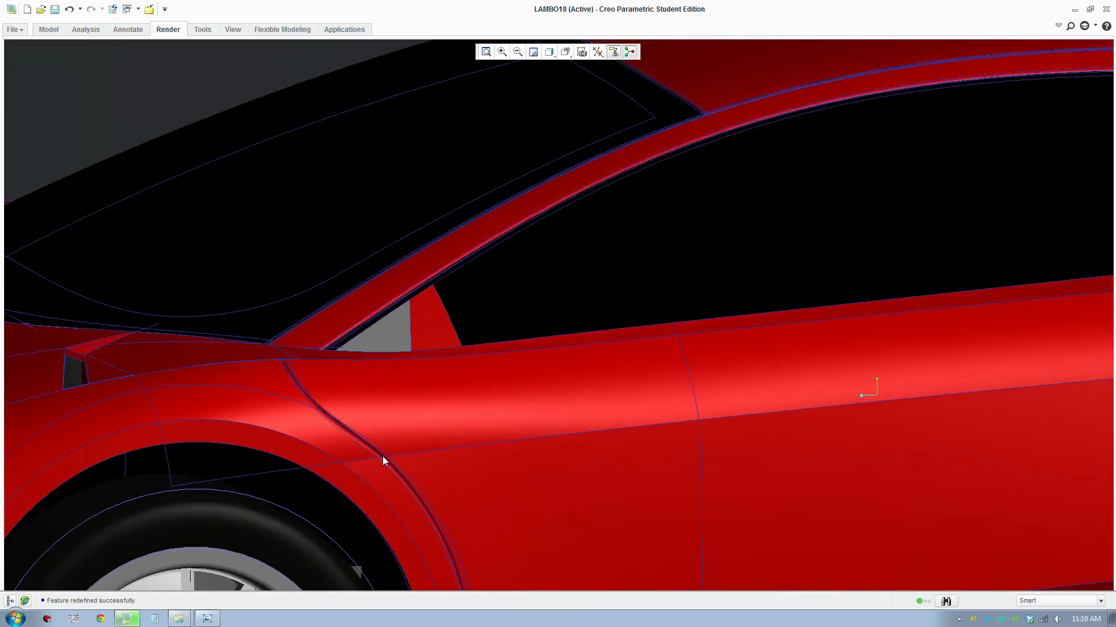
pyautogui.scroll(4, 382, 458)
pyautogui.moveTo(462, 458)
pyautogui.mouseDown(button='middle')
pyautogui.moveTo(428, 391)
pyautogui.moveTo(563, 374)
pyautogui.moveTo(717, 452)
pyautogui.moveTo(640, 379)
pyautogui.moveTo(707, 406)
pyautogui.moveTo(630, 385)
pyautogui.moveTo(684, 401)
pyautogui.moveTo(674, 393)
pyautogui.moveTo(685, 391)
pyautogui.moveTo(635, 392)
pyautogui.mouseUp(button='middle')
# Step: Switch the car model's display to perspective view
pyautogui.click(155, 30)
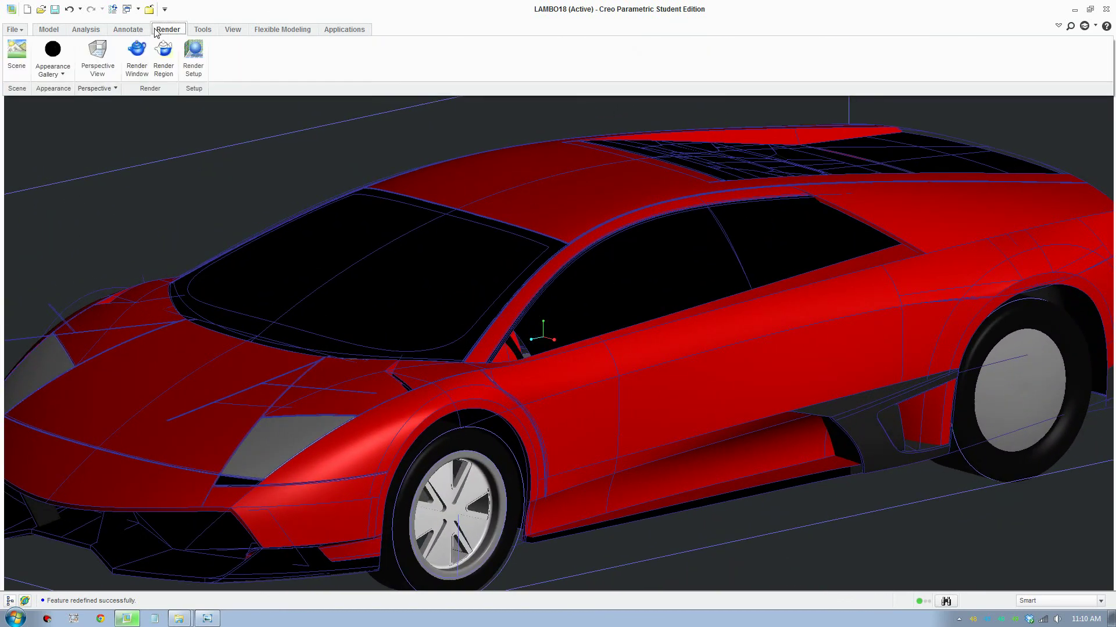
pyautogui.click(100, 61)
pyautogui.scroll(-4, 584, 348)
pyautogui.scroll(3, 586, 351)
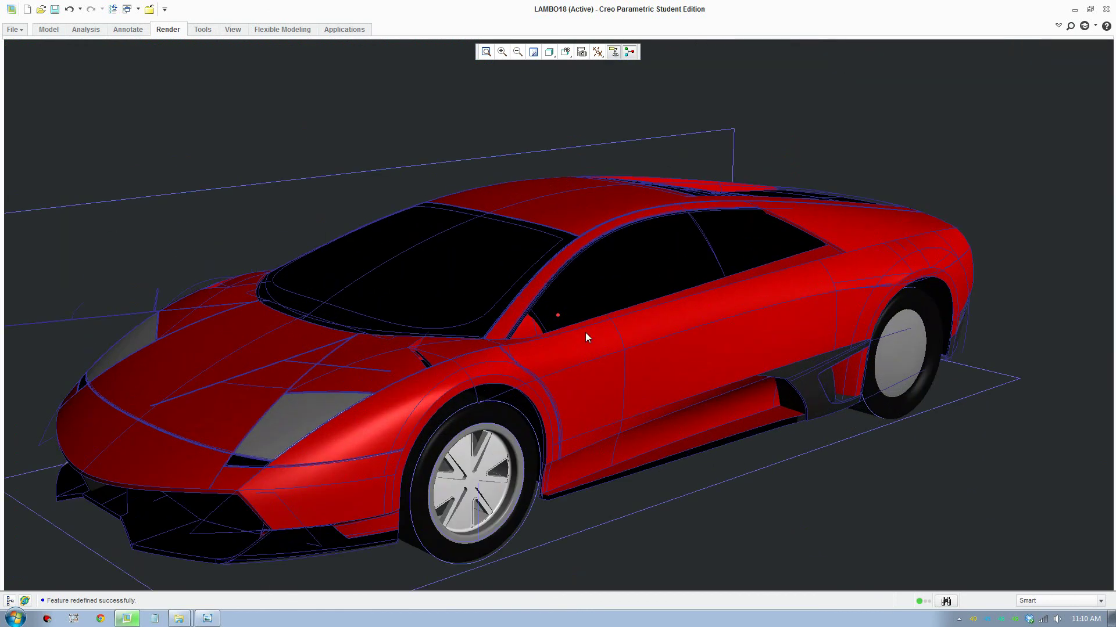
pyautogui.moveTo(589, 337)
pyautogui.mouseDown(button='middle')
pyautogui.moveTo(562, 324)
pyautogui.moveTo(572, 345)
pyautogui.moveTo(598, 329)
pyautogui.moveTo(639, 332)
pyautogui.moveTo(583, 331)
pyautogui.moveTo(664, 326)
pyautogui.moveTo(717, 369)
pyautogui.moveTo(703, 384)
pyautogui.moveTo(655, 337)
pyautogui.moveTo(633, 360)
pyautogui.moveTo(598, 348)
pyautogui.moveTo(710, 329)
pyautogui.moveTo(661, 323)
pyautogui.moveTo(650, 338)
pyautogui.moveTo(725, 343)
pyautogui.moveTo(668, 331)
pyautogui.moveTo(678, 337)
pyautogui.mouseUp(button='middle')
pyautogui.scroll(-1, 665, 281)
pyautogui.scroll(1, 652, 288)
pyautogui.scroll(-1, 654, 338)
pyautogui.scroll(1, 654, 338)
pyautogui.scroll(-1, 678, 337)
pyautogui.scroll(1, 678, 337)
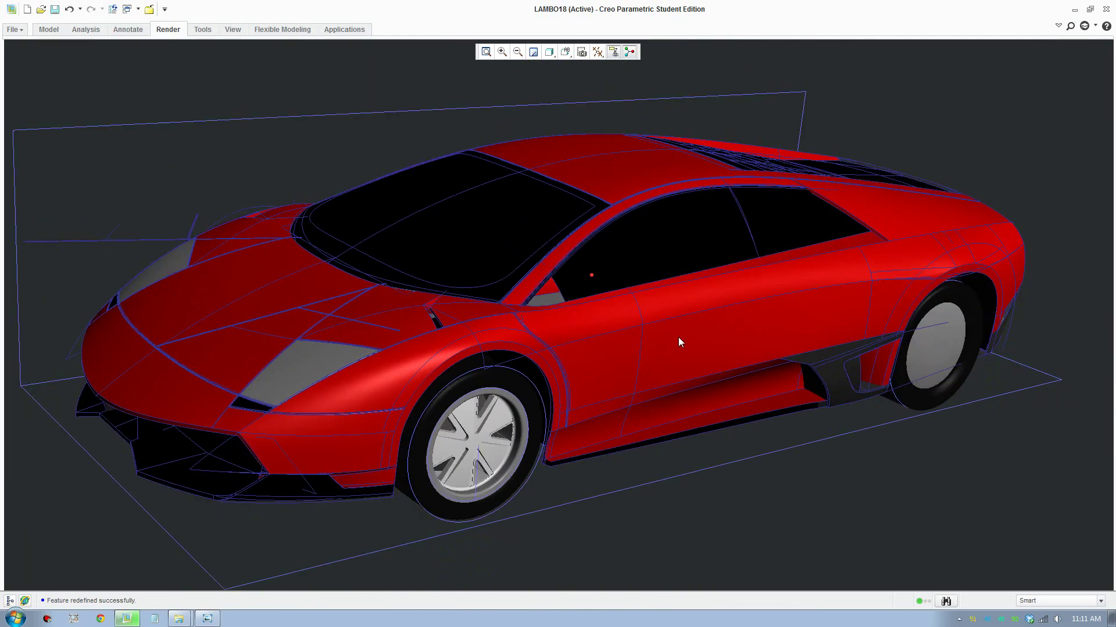